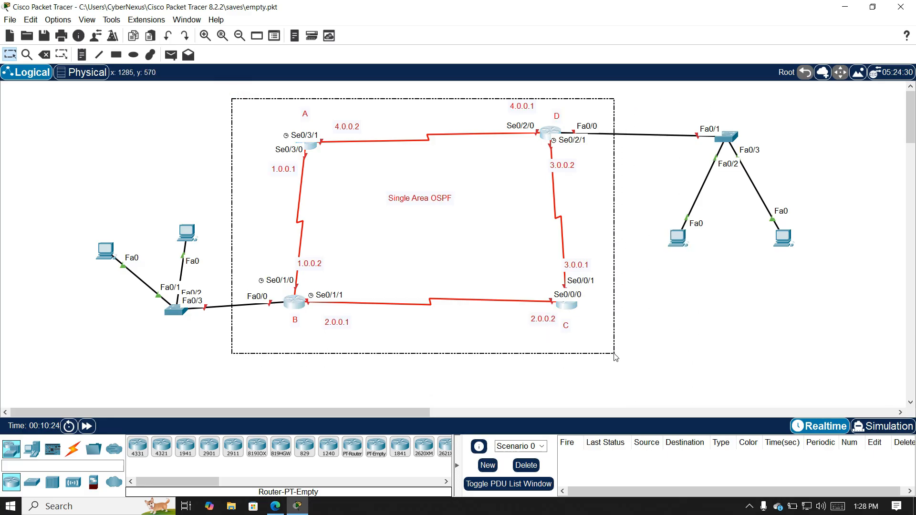
pyautogui.scroll(-5, 613, 354)
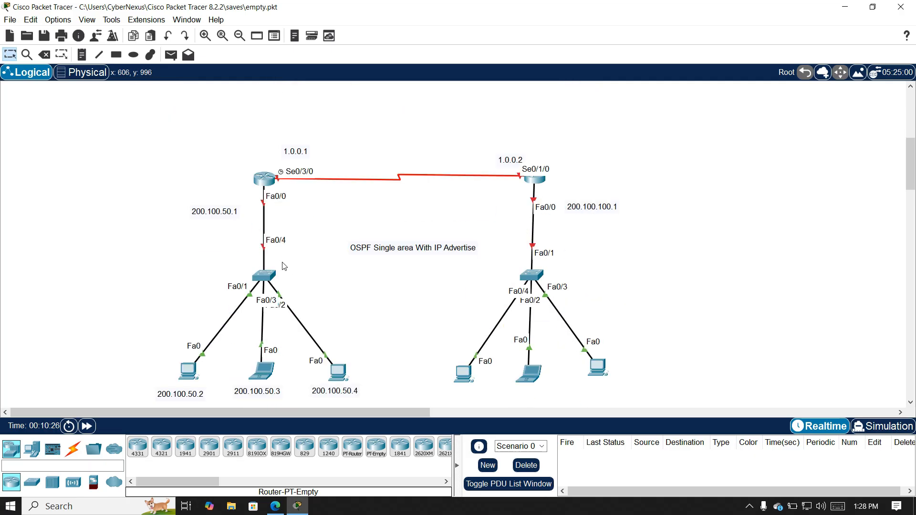
pyautogui.moveTo(131, 115); pyautogui.dragTo(673, 374)
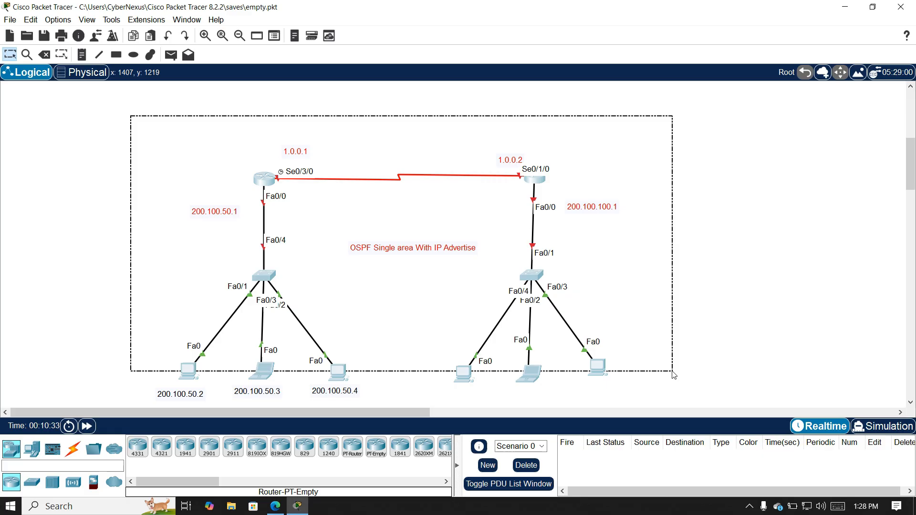
pyautogui.click(673, 375)
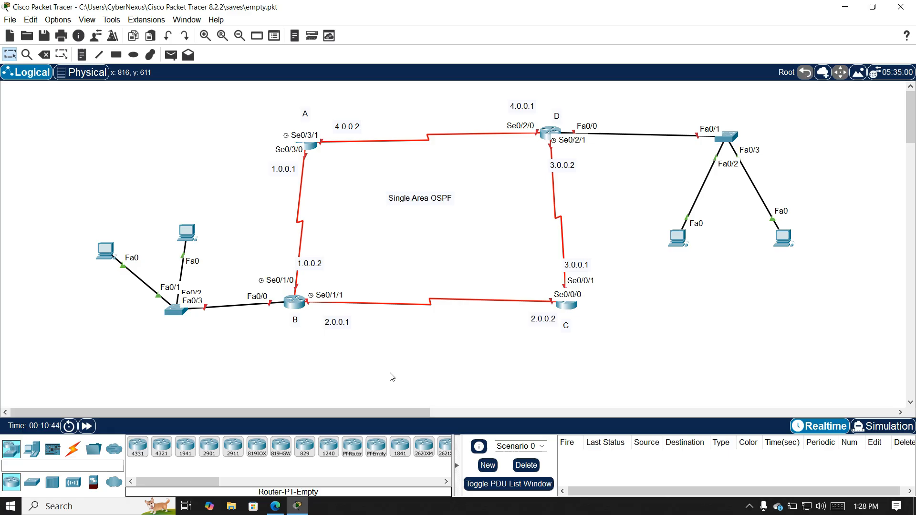
# Open router A's command line, decline the initial configuration dialog and start a console session
pyautogui.moveTo(315, 161)
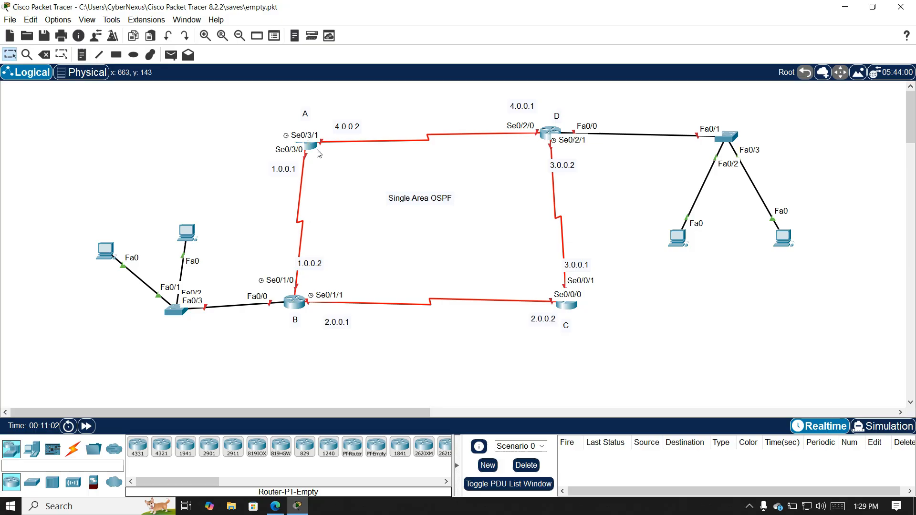
pyautogui.click(310, 144)
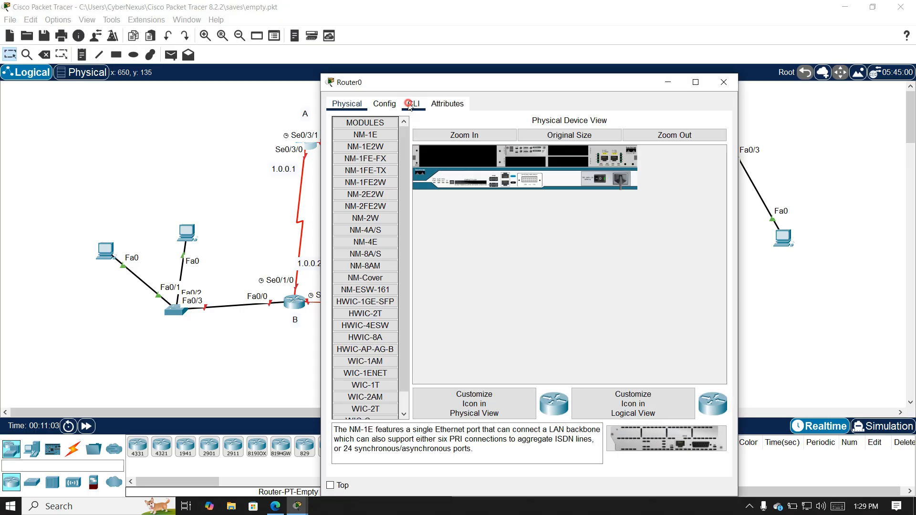
pyautogui.click(413, 103)
pyautogui.press('Return')
pyautogui.press('Return')
pyautogui.write('no')
pyautogui.press('Return')
pyautogui.press('Return')
pyautogui.press('Return')
pyautogui.press('Return')
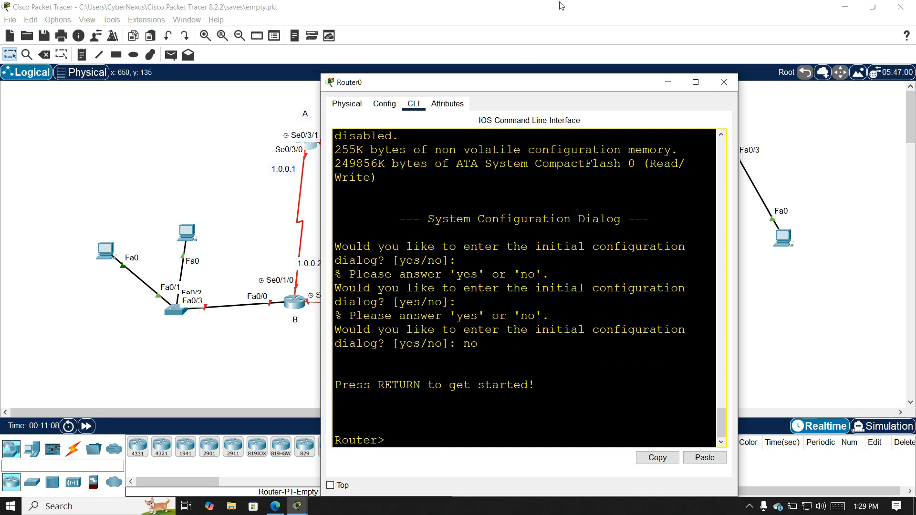
# Resize router A's console window and place it clear of routers A and B in the topology
pyautogui.moveTo(530, 74); pyautogui.dragTo(530, 256)
pyautogui.moveTo(507, 270); pyautogui.dragTo(577, 73)
pyautogui.moveTo(809, 191); pyautogui.dragTo(908, 191)
# Enter privileged mode and global configuration mode on router A
pyautogui.click(542, 235)
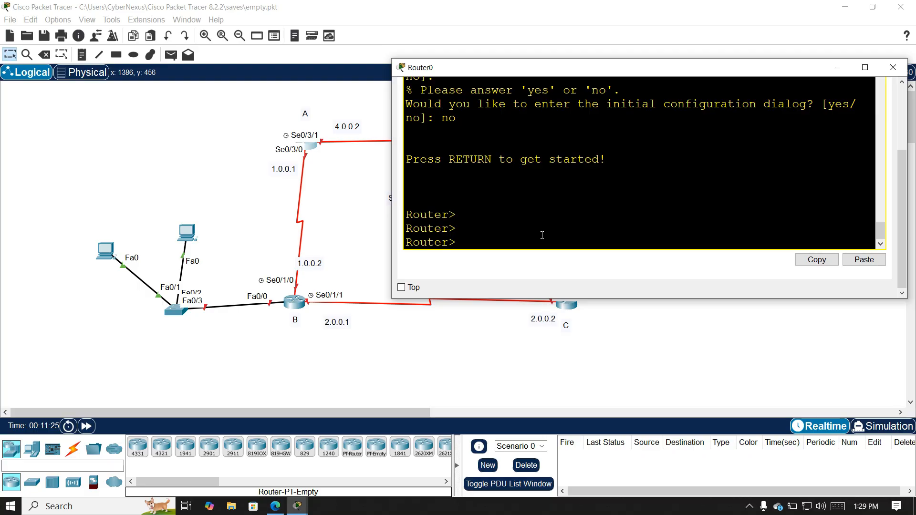
pyautogui.write('en')
pyautogui.press('Return')
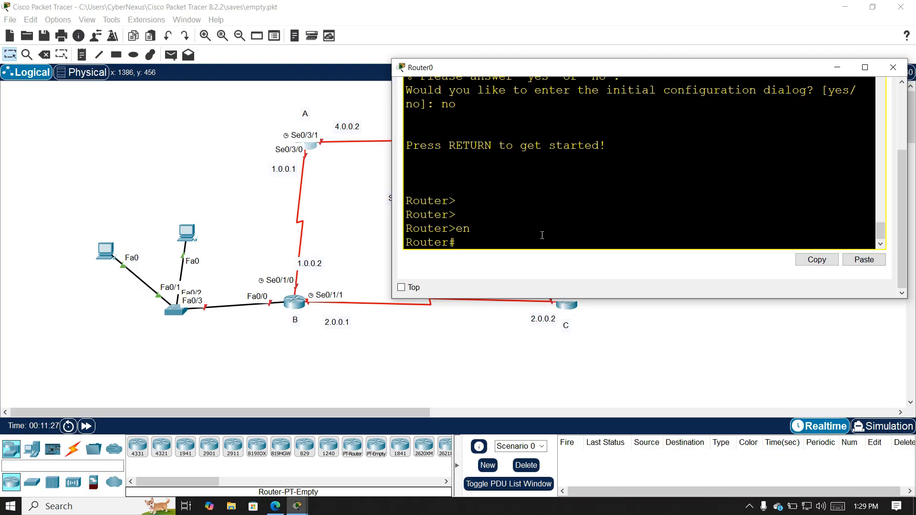
pyautogui.write('config t')
pyautogui.press('Return')
pyautogui.press('Return')
pyautogui.press('Return')
# Assign IP address 4.0.0.2 with mask 255.0.0.0 to router A's interface serial 0/3/1
pyautogui.write('in')
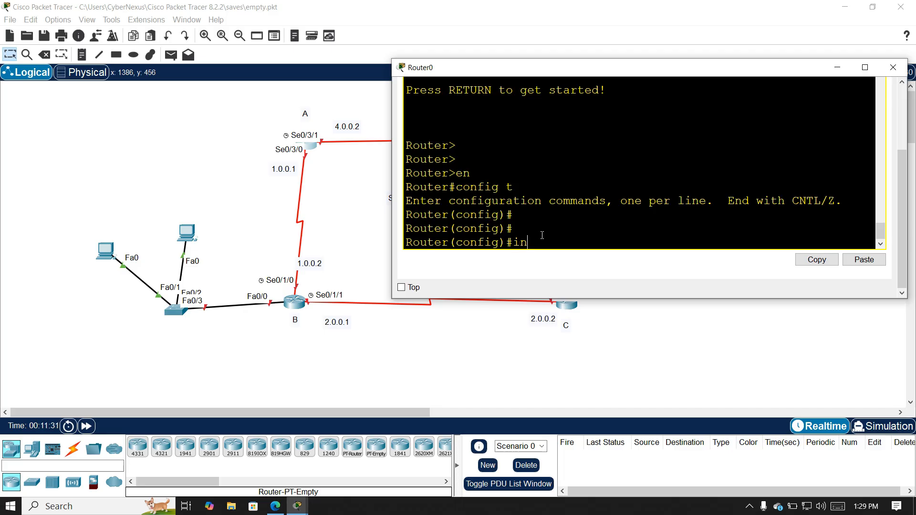
pyautogui.write('t s')
pyautogui.press('Tab')
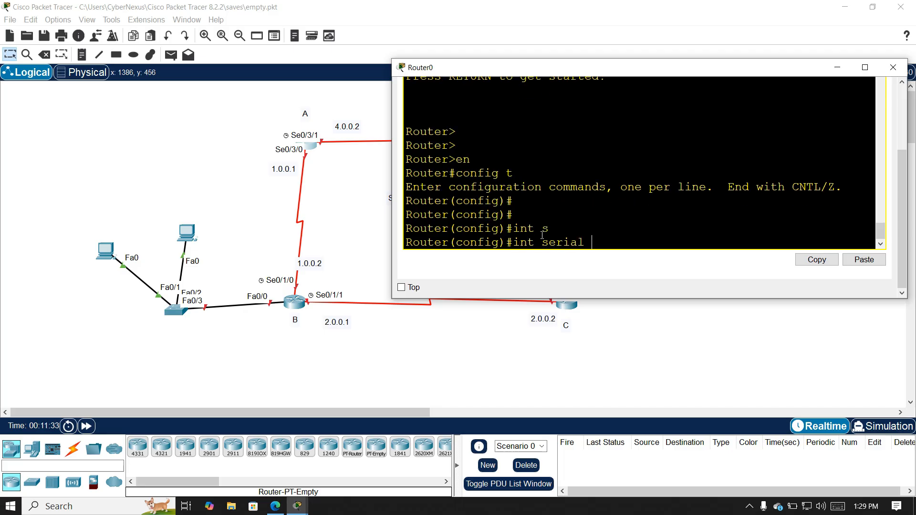
pyautogui.write('0/3/1')
pyautogui.press('Return')
pyautogui.write('ip ad')
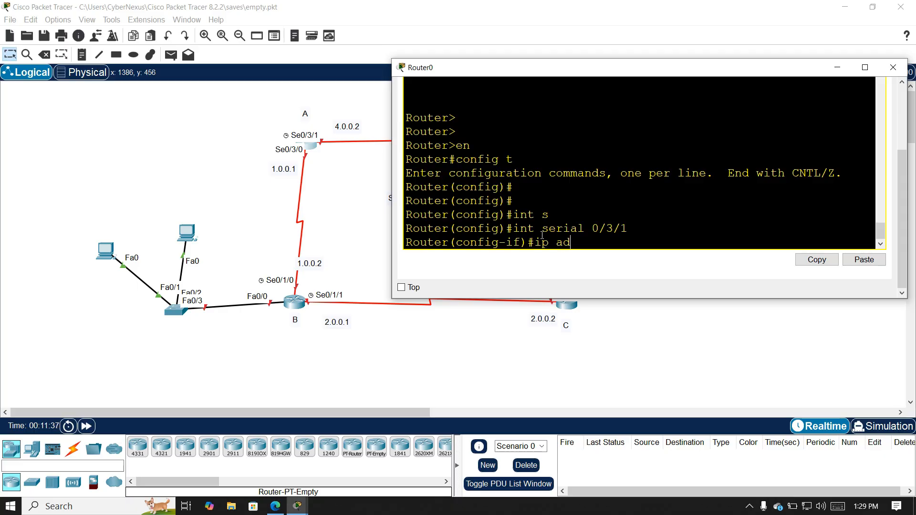
pyautogui.press('Tab')
pyautogui.write('4.0.0.')
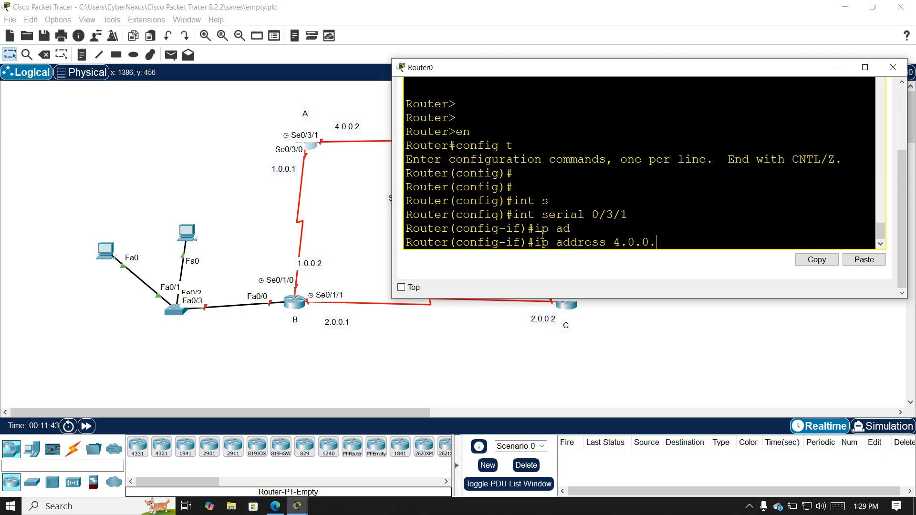
pyautogui.write('2 255.0.0.0')
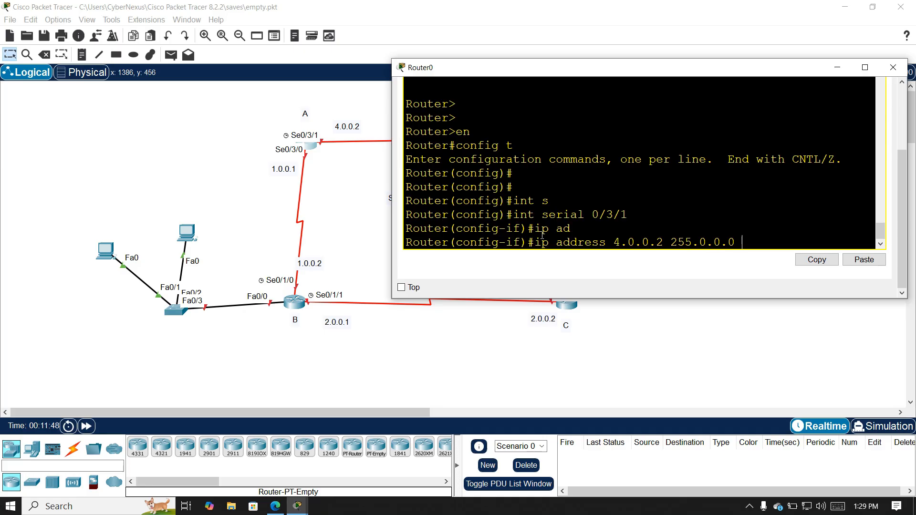
pyautogui.press('Return')
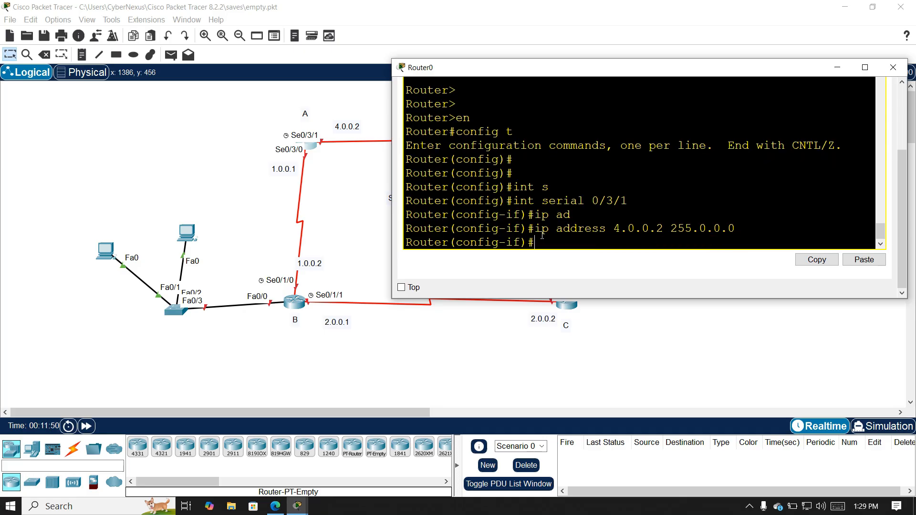
# Configure serial 0/3/1 on router A with PPP encapsulation, bandwidth 1000 and clock rate 64000
pyautogui.write('en')
pyautogui.press('Tab')
pyautogui.write('ppp')
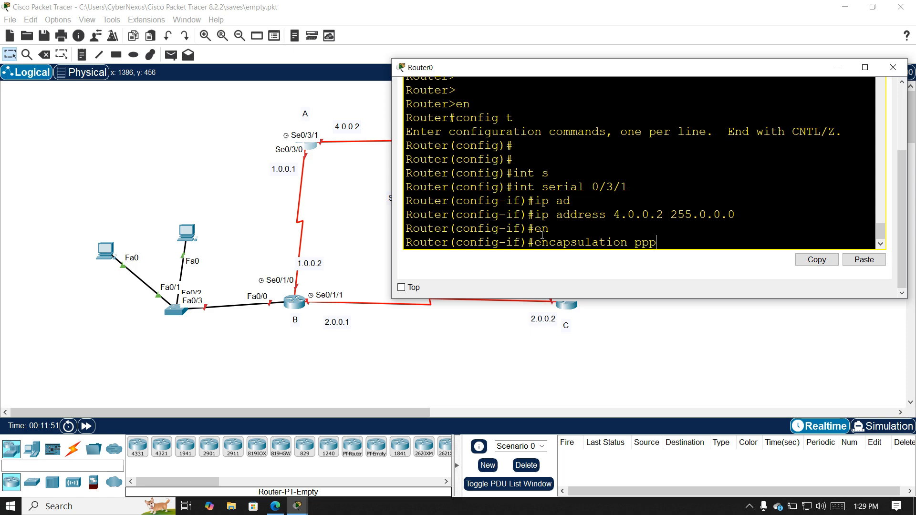
pyautogui.press('Return')
pyautogui.write('ban')
pyautogui.press('Tab')
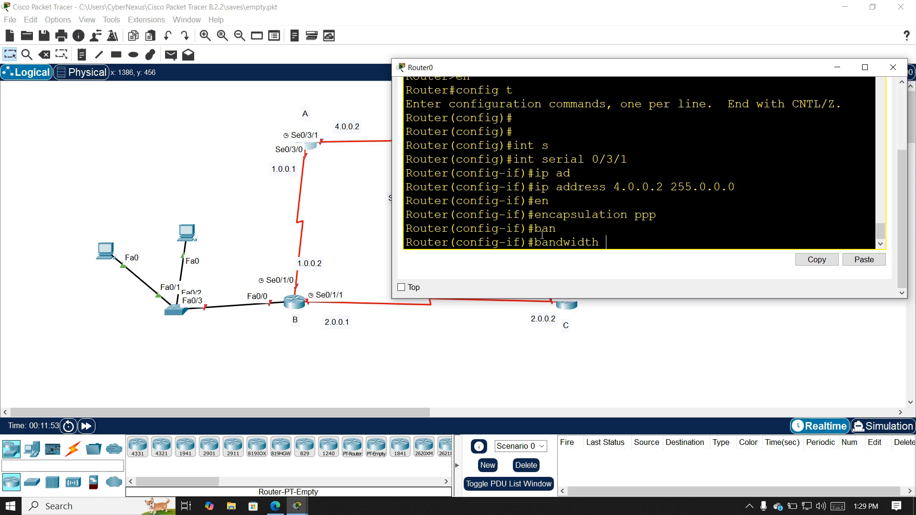
pyautogui.write('1000')
pyautogui.press('Return')
pyautogui.write('clo r')
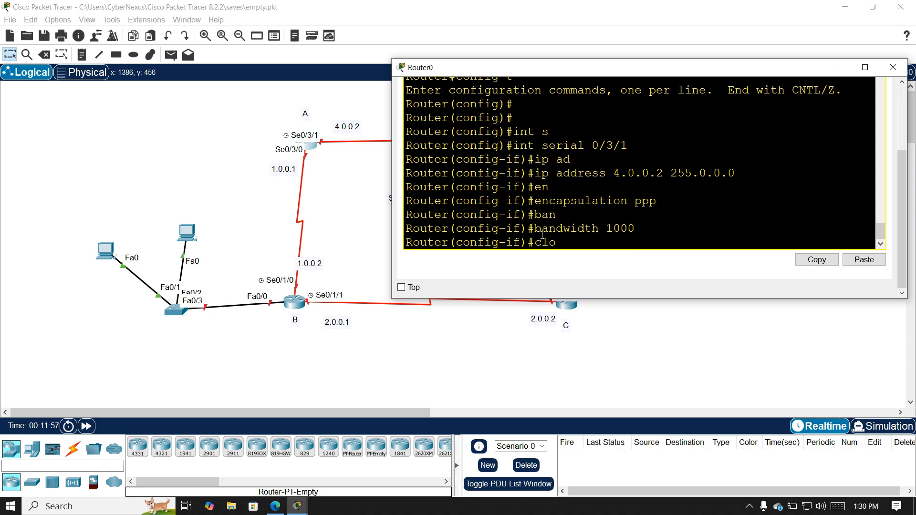
pyautogui.press('Tab')
pyautogui.write('64000')
pyautogui.press('Return')
# Bring up interface serial 0/3/1 with no shutdown and return to global configuration mode
pyautogui.write('no')
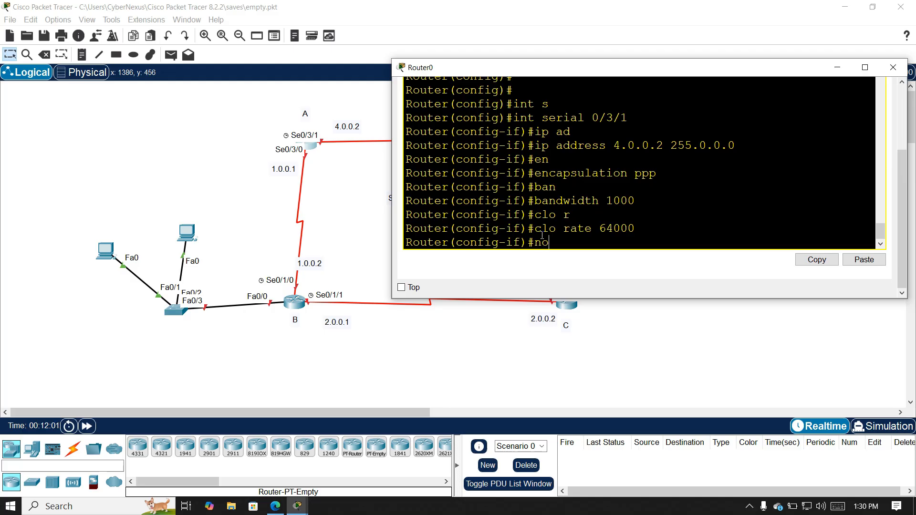
pyautogui.write(' sh')
pyautogui.press('Tab')
pyautogui.press('Return')
pyautogui.press('Return')
pyautogui.write('exi')
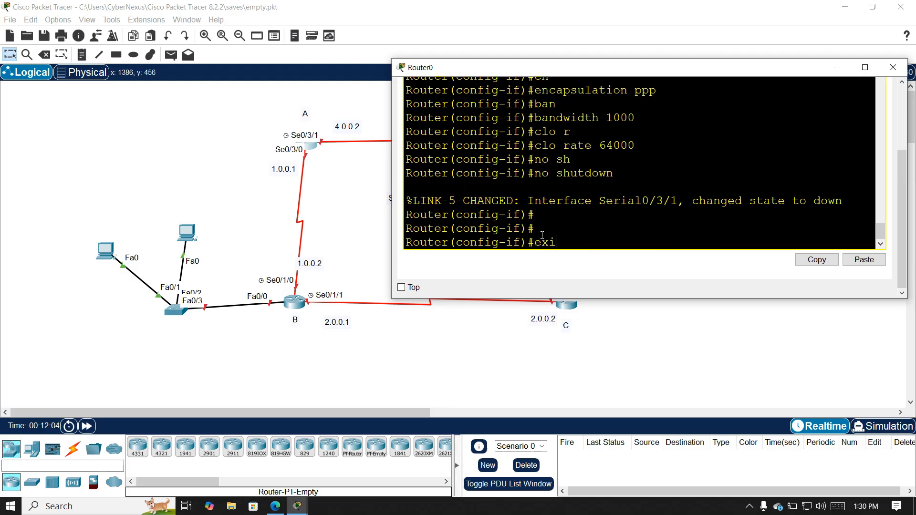
pyautogui.write('t')
pyautogui.press('Return')
pyautogui.press('Return')
pyautogui.press('Return')
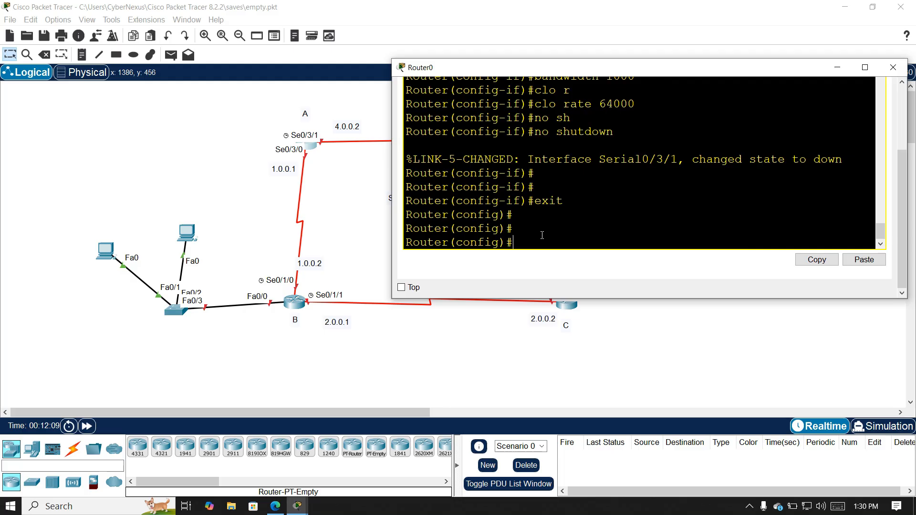
# Set the router's hostname to A
pyautogui.write('hos')
pyautogui.press('Tab')
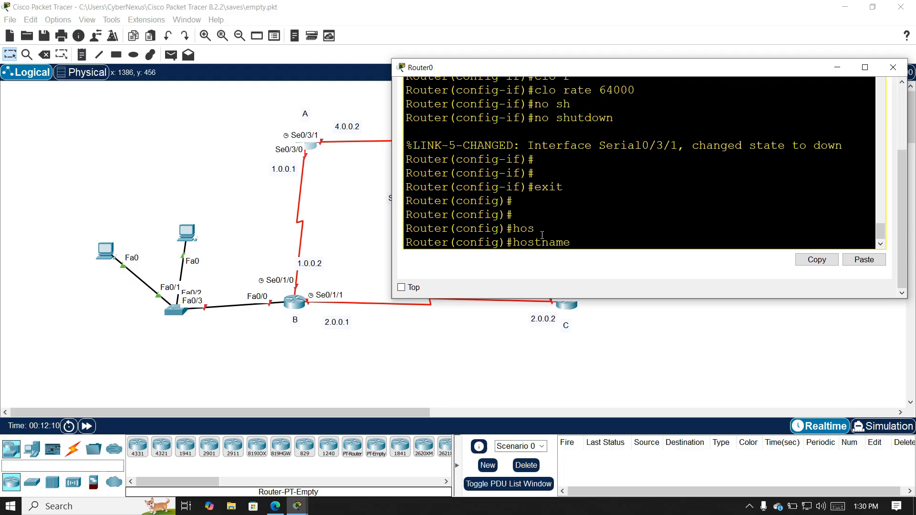
pyautogui.write('A')
pyautogui.press('Return')
pyautogui.press('Return')
pyautogui.press('Return')
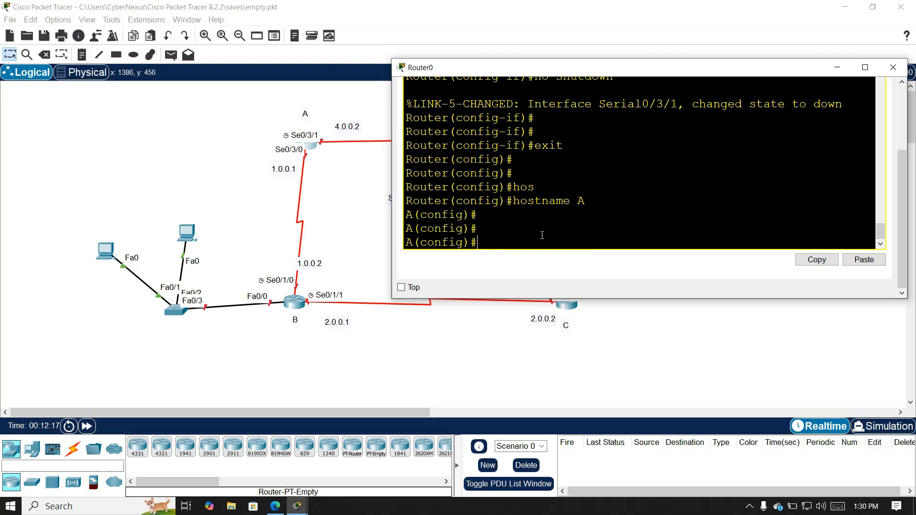
# Assign IP address 1.0.0.1 with mask 255.0.0.0 to router A's interface serial 0/3/0
pyautogui.write('int s')
pyautogui.press('Tab')
pyautogui.write('erial 0/3/')
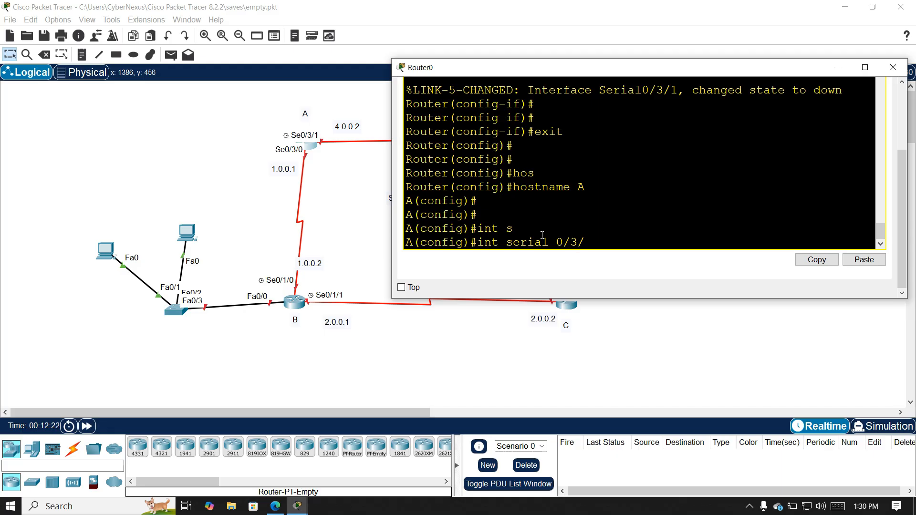
pyautogui.write('0')
pyautogui.press('Return')
pyautogui.write('ip ad')
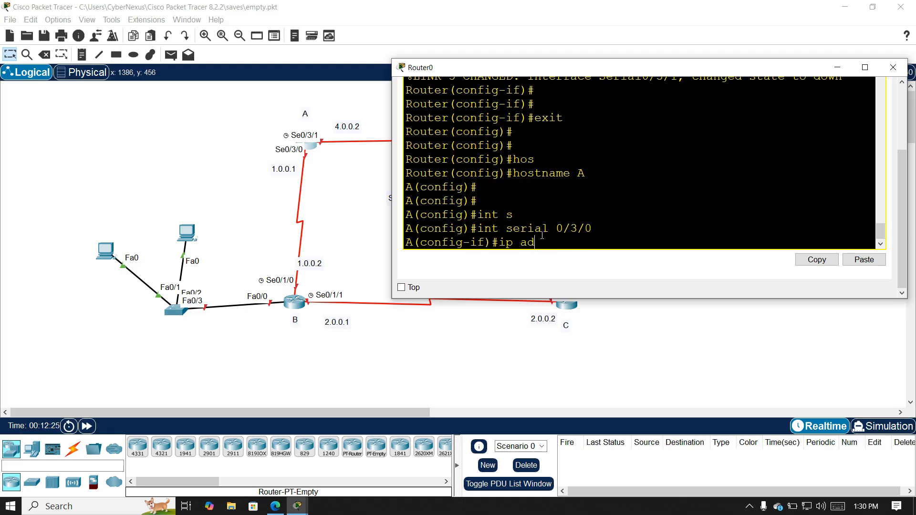
pyautogui.press('Tab')
pyautogui.write('1')
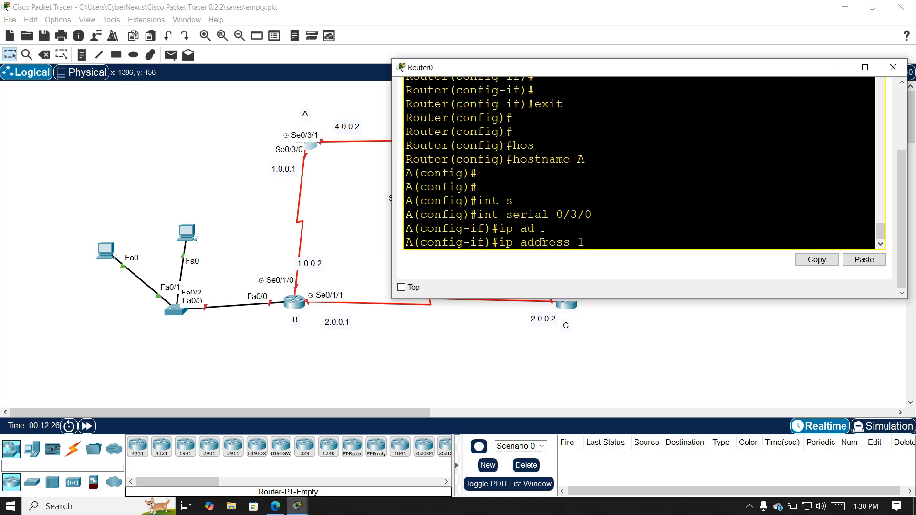
pyautogui.write('.0.0.1 255,')
pyautogui.press('BackSpace')
pyautogui.write('.0.0.0')
pyautogui.press('Return')
# Configure serial 0/3/0 on router A with PPP encapsulation and bandwidth 1000
pyautogui.write('en')
pyautogui.press('Tab')
pyautogui.write('ppp')
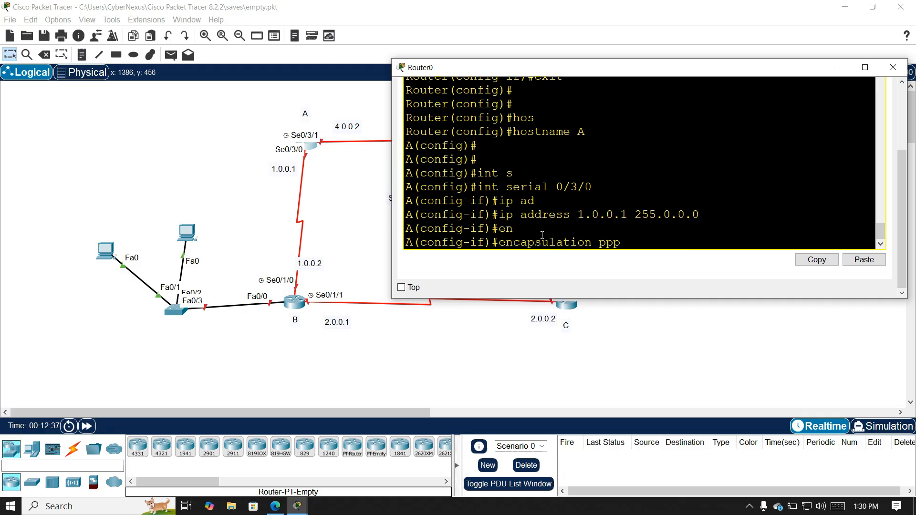
pyautogui.press('Return')
pyautogui.write('ban')
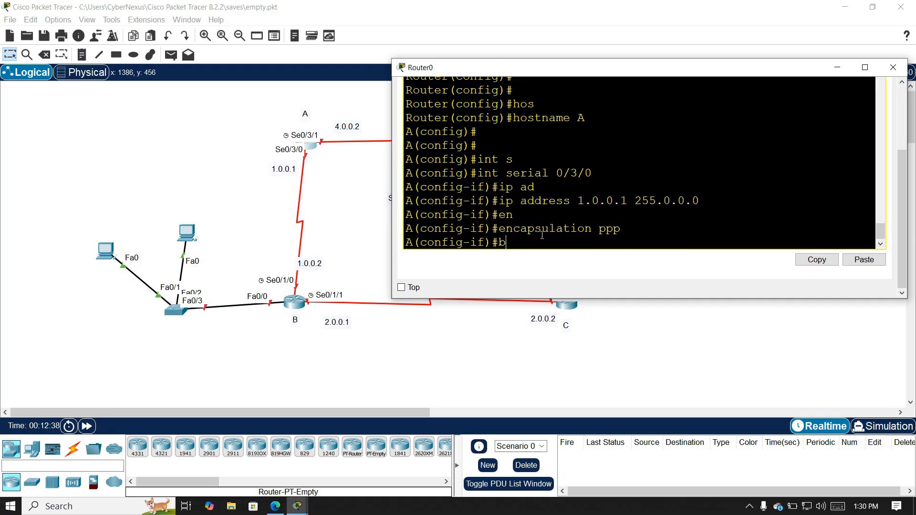
pyautogui.press('Tab')
pyautogui.write('1000')
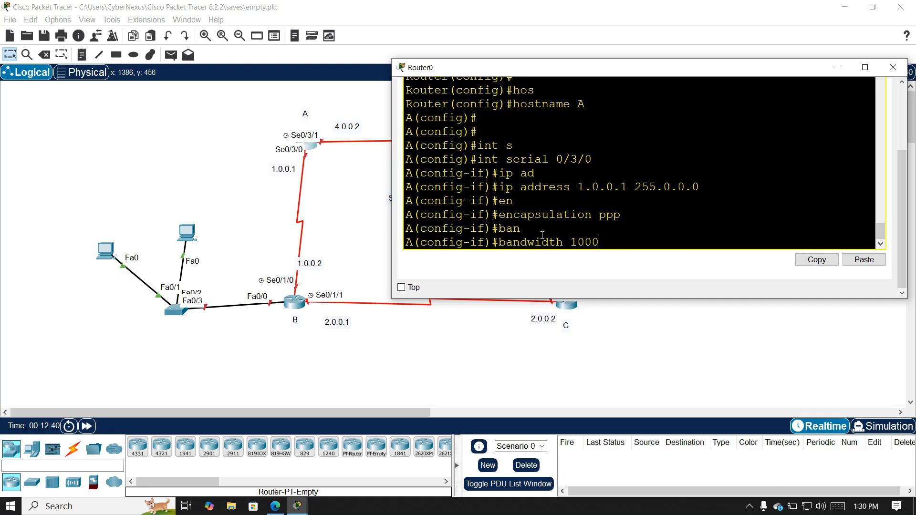
pyautogui.press('Return')
# Bring up serial 0/3/0 with no shutdown, exit to global configuration mode and leave router A's console
pyautogui.write('no sh')
pyautogui.press('Tab')
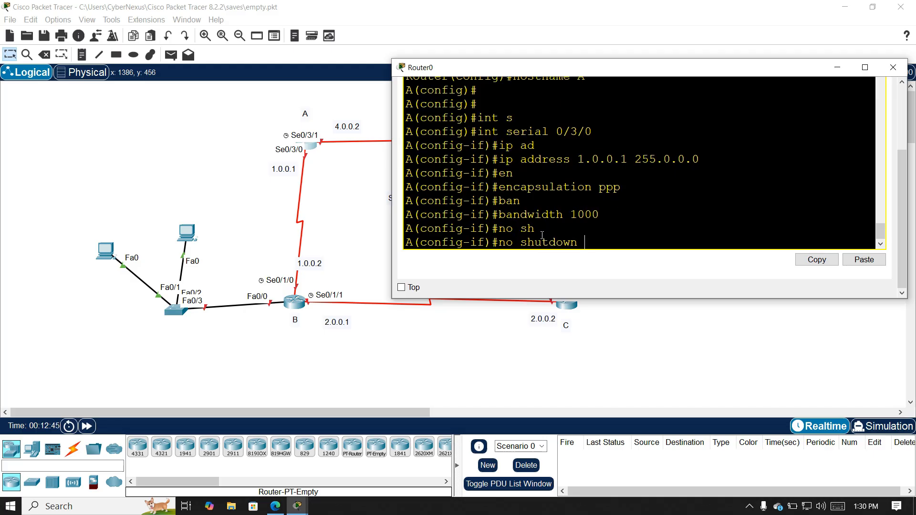
pyautogui.press('Return')
pyautogui.press('Return')
pyautogui.press('Return')
pyautogui.press('Return')
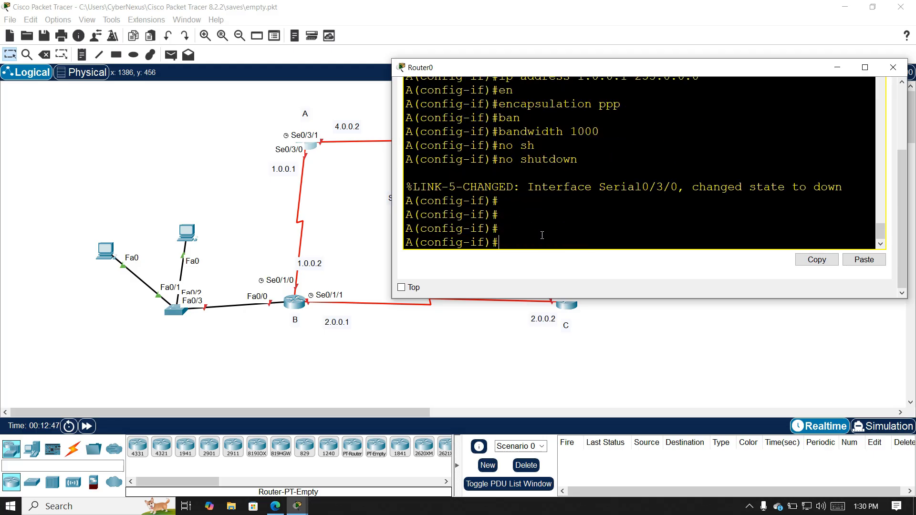
pyautogui.write('exit')
pyautogui.press('Return')
pyautogui.press('Return')
pyautogui.press('Return')
pyautogui.press('Return')
pyautogui.click(491, 267)
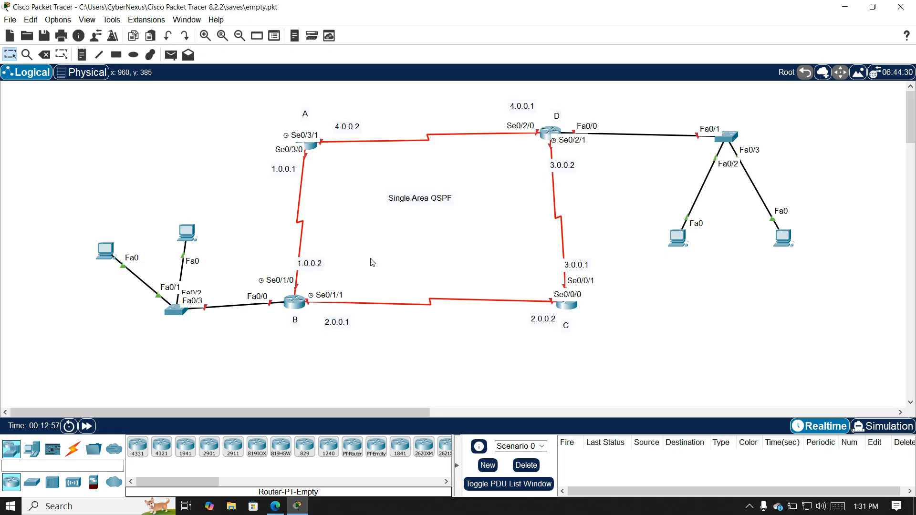
# Open router B's command line and start a console session
pyautogui.doubleClick(291, 304)
pyautogui.click(411, 109)
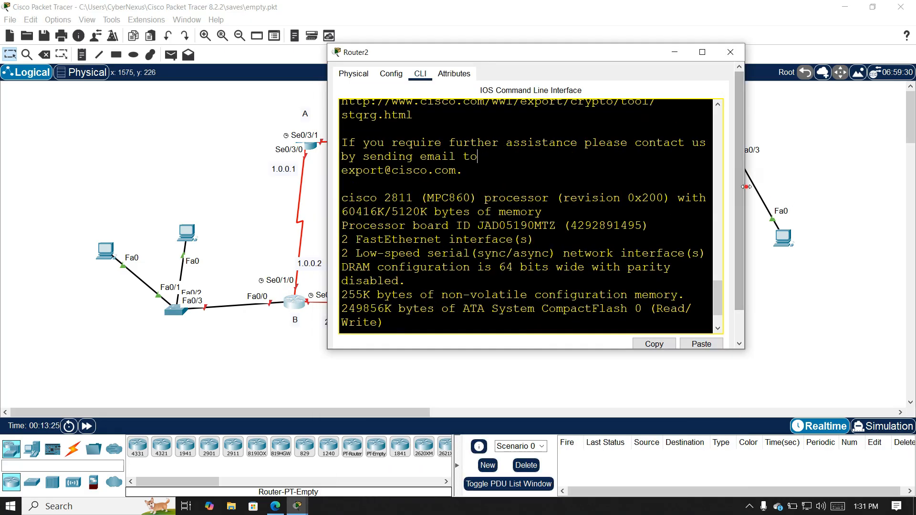
pyautogui.press('Return')
pyautogui.press('Return')
# Enter privileged mode and global configuration mode on router B
pyautogui.write('en')
pyautogui.press('Tab')
pyautogui.press('Return')
pyautogui.press('Return')
pyautogui.write('config t')
pyautogui.press('Return')
pyautogui.press('Return')
pyautogui.press('Return')
pyautogui.press('Return')
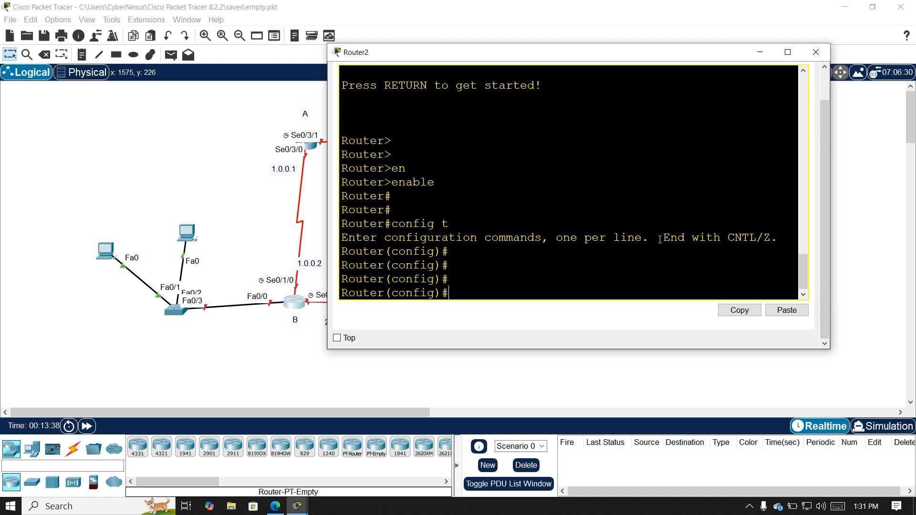
# Assign IP address 1.0.0.2 with mask 255.0.0.0 to router B's interface serial 0/1/0
pyautogui.write('int s')
pyautogui.press('Tab')
pyautogui.write('0/1/0')
pyautogui.press('Return')
pyautogui.write('ip ad')
pyautogui.press('Tab')
pyautogui.write('1.0.0.2 255.0.0.0')
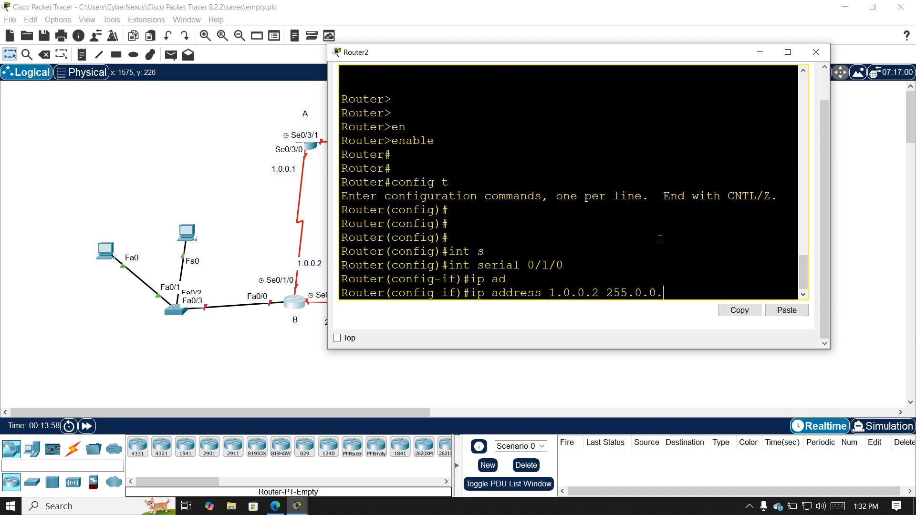
pyautogui.press('Return')
# Configure serial 0/1/0 on router B with PPP encapsulation, bandwidth 1000 and clock rate 64000
pyautogui.write('en\tppp')
pyautogui.press('Return')
pyautogui.write('ban\t1000')
pyautogui.press('Return')
pyautogui.write('clo r')
pyautogui.press('Tab')
pyautogui.write('64000')
pyautogui.press('Return')
# Enable serial 0/1/0 on router B and return to global configuration mode
pyautogui.write('no shutdown')
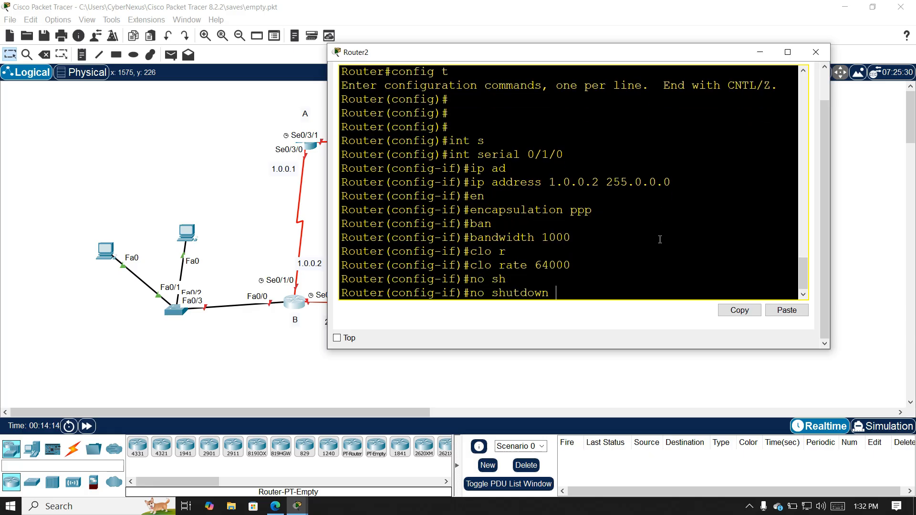
pyautogui.press('Return')
pyautogui.press('Return')
pyautogui.press('Return')
pyautogui.write('exit')
pyautogui.press('Return')
# Set router B's hostname to B
pyautogui.press('Return')
pyautogui.write('ho\t B')
pyautogui.press('Return')
pyautogui.press('Return')
pyautogui.press('Return')
# Assign IP address 2.0.0.1 with mask 255.0.0.0 to router B's interface serial 0/1/1
pyautogui.write('int s')
pyautogui.press('Tab')
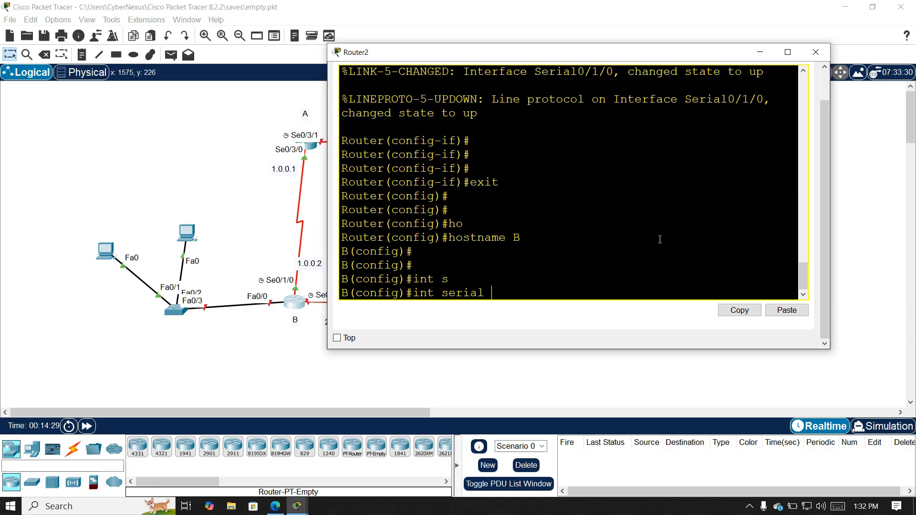
pyautogui.moveTo(449, 56); pyautogui.dragTo(493, 60)
pyautogui.write('0/1/1')
pyautogui.press('Return')
pyautogui.write('ip ad')
pyautogui.press('Tab')
pyautogui.write('2.0.0.1 255.0.0.0')
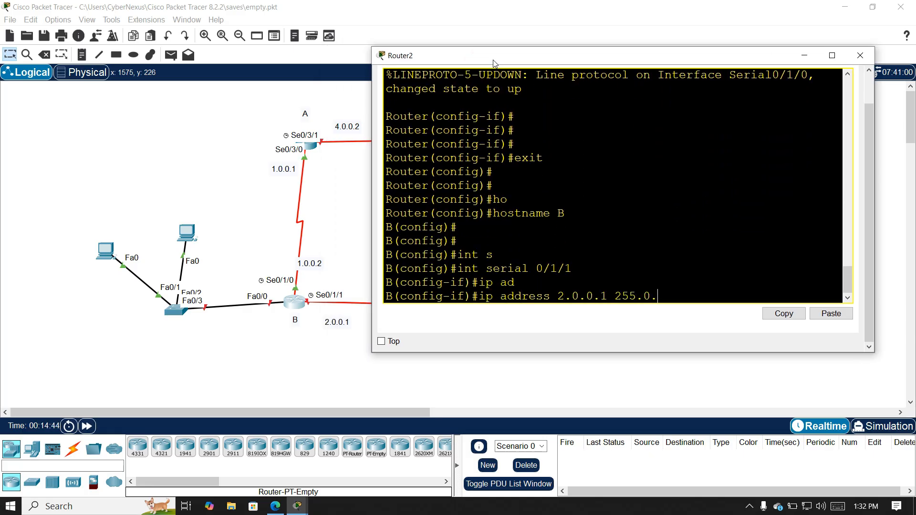
pyautogui.press('Return')
# Configure serial 0/1/1 on router B with PPP encapsulation, bandwidth 1000 and clock rate 64000
pyautogui.write('en\tppp')
pyautogui.press('Return')
pyautogui.write('ban\t1000')
pyautogui.press('Return')
pyautogui.write('clo r\t64000')
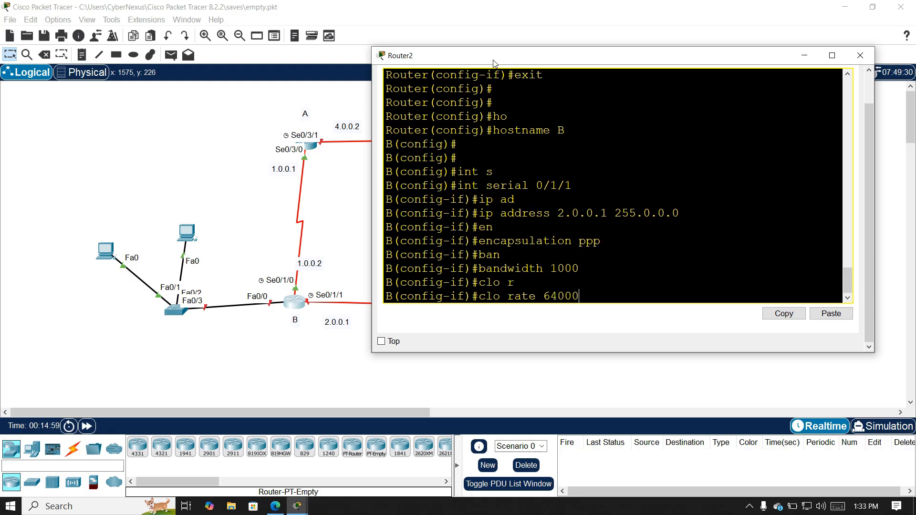
pyautogui.press('Return')
# Enable serial 0/1/1 on router B and return to global configuration mode
pyautogui.write('no sh')
pyautogui.press('Return')
pyautogui.press('Return')
pyautogui.press('Return')
pyautogui.write('exit')
pyautogui.press('Return')
pyautogui.press('Return')
# Assign IP address 200.100.50.1 with mask 255.0.0.0 to router B's interface fastEthernet 0/0
pyautogui.write('int f\t0/0')
pyautogui.press('Return')
pyautogui.write('ip ad')
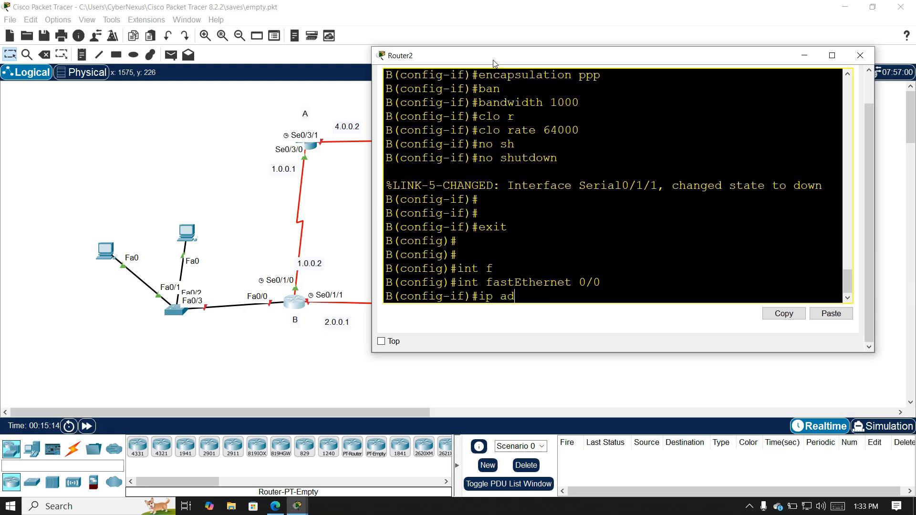
pyautogui.press('Tab')
pyautogui.write('200.100.50.1 255.0.0.0')
pyautogui.press('Return')
# Enable fastEthernet 0/0 on router B and return to global configuration mode
pyautogui.write('no sh')
pyautogui.press('Tab')
pyautogui.press('Return')
pyautogui.press('Return')
pyautogui.press('Return')
pyautogui.press('Return')
pyautogui.write('exit\\')
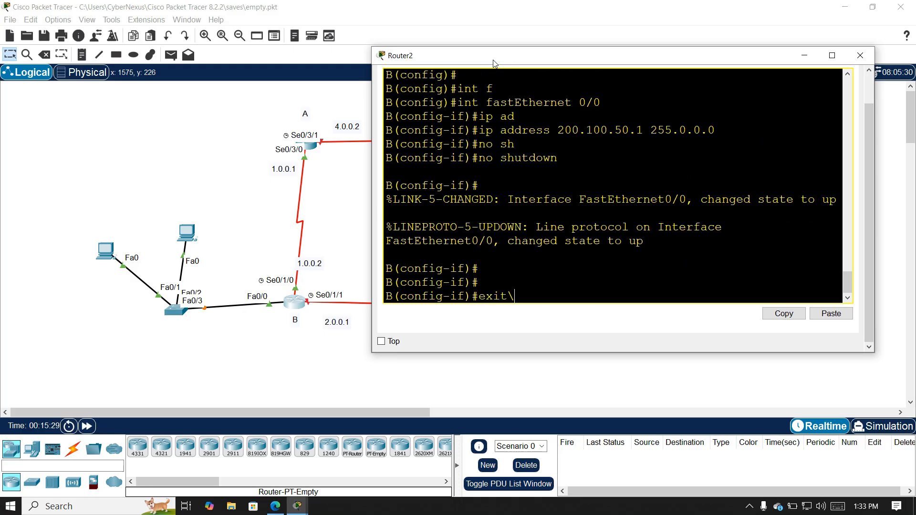
pyautogui.press('BackSpace')
pyautogui.press('Return')
# Add the note 200.100.50.1 to the topology below router B's Fa0/0 link to the switch
pyautogui.click(194, 127)
pyautogui.click(82, 55)
pyautogui.click(213, 324)
pyautogui.write('200.100.50.1')
# Copy the address note above the two PCs on router B's LAN and change the copies to 200.100.50.2 and 200.100.50.3
pyautogui.moveTo(247, 329); pyautogui.dragTo(114, 222)
pyautogui.moveTo(114, 222); pyautogui.dragTo(220, 218)
pyautogui.click(131, 223)
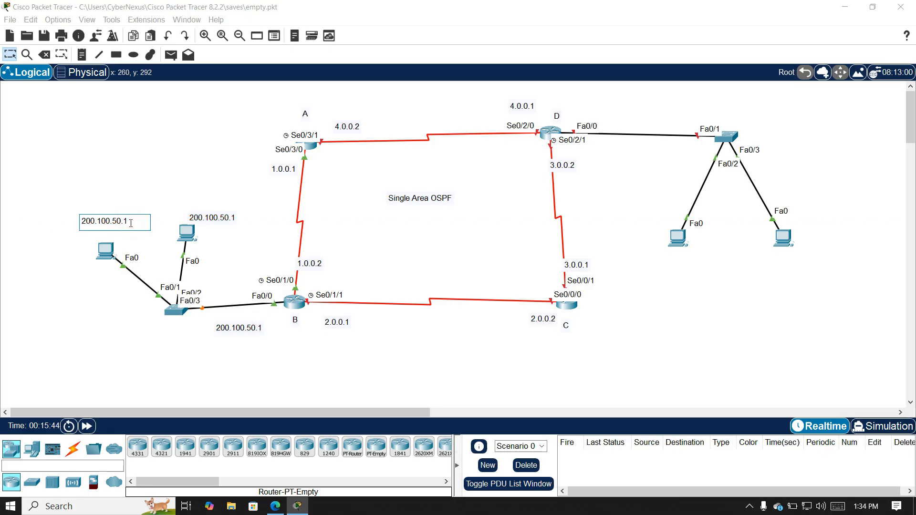
pyautogui.press('BackSpace')
pyautogui.press('2')
pyautogui.click(236, 216)
pyautogui.press('BackSpace')
pyautogui.press('3')
# Open router C's command line and start a console session
pyautogui.click(566, 306)
pyautogui.click(156, 70)
pyautogui.press('Return')
pyautogui.press('Return')
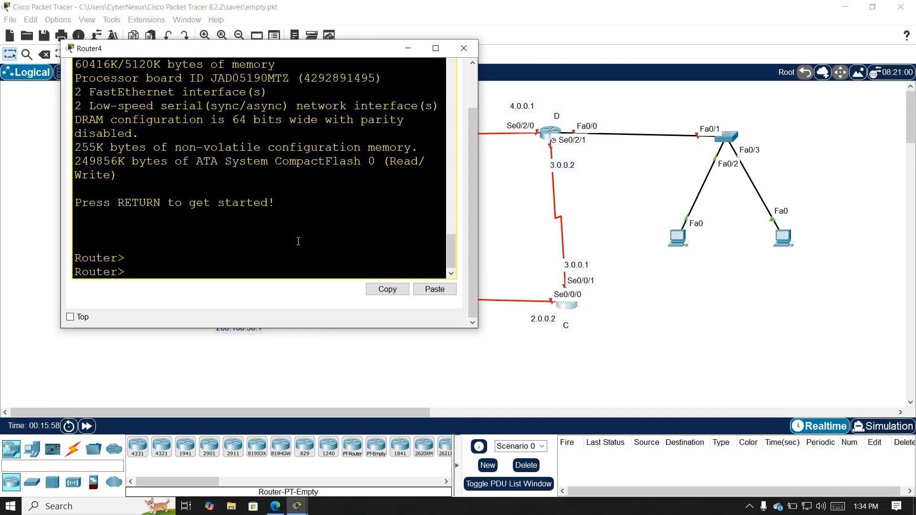
# Enter privileged mode and global configuration mode on router C
pyautogui.write('en')
pyautogui.press('Tab')
pyautogui.press('Return')
pyautogui.write('config t')
pyautogui.press('Return')
pyautogui.press('Return')
# Set router C's hostname to C
pyautogui.write('ho')
pyautogui.press('Tab')
pyautogui.write('C')
pyautogui.press('Return')
pyautogui.press('Return')
# Assign IP address 2.0.0.2 with mask 255.0.0.0 to router C's interface serial 0/0/0
pyautogui.write('int s')
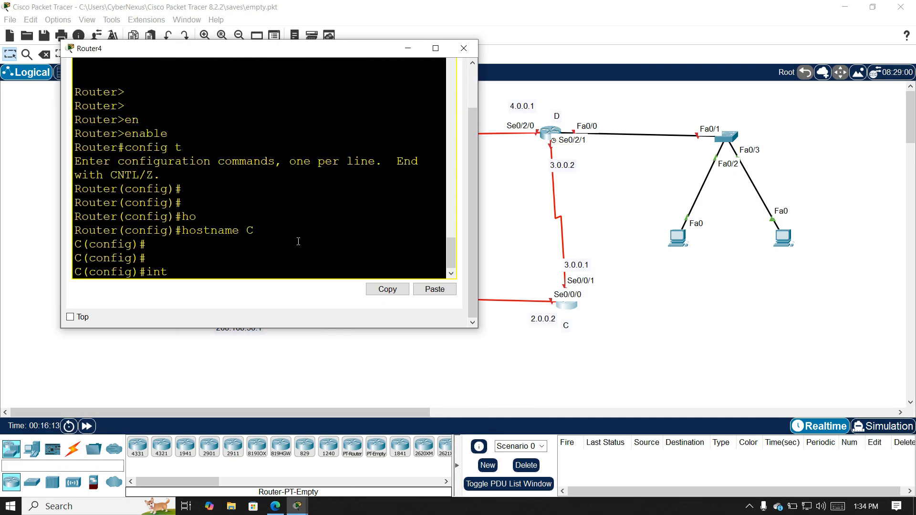
pyautogui.press('Tab')
pyautogui.write('0/0/0')
pyautogui.press('Return')
pyautogui.write('ip ad')
pyautogui.press('Tab')
pyautogui.write('2.0.0.2 255.0.0.0')
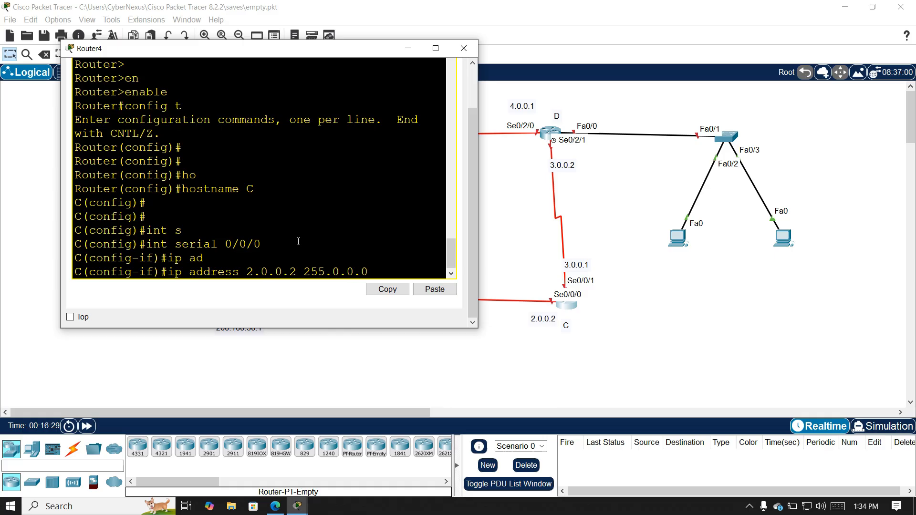
pyautogui.press('Return')
# Configure serial 0/0/0 on router C with PPP encapsulation and bandwidth 1000
pyautogui.write('encapsulation ppp')
pyautogui.press('Return')
pyautogui.write('bandwidth 1000')
pyautogui.press('Return')
# Enable serial 0/0/0 on router C and return to global configuration mode
pyautogui.write('no sh')
pyautogui.press('Tab')
pyautogui.press('Return')
pyautogui.press('Return')
pyautogui.write('exit')
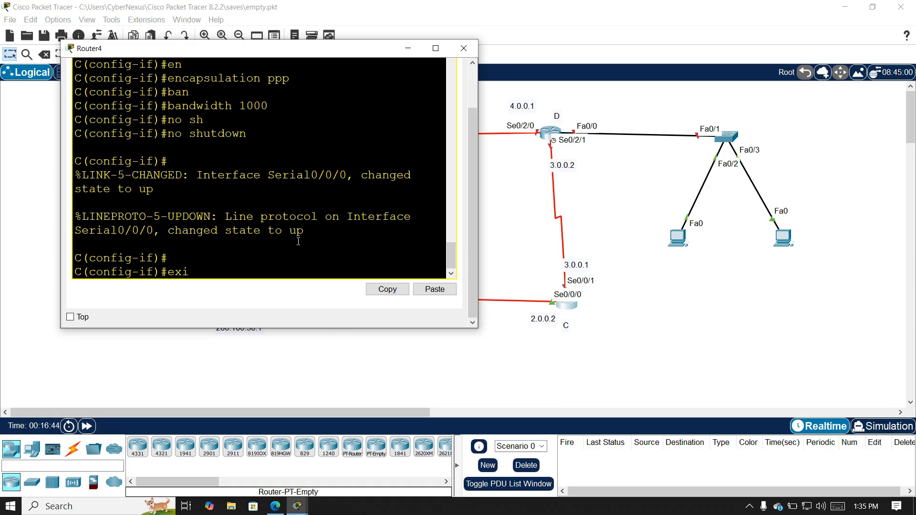
pyautogui.press('Return')
# Assign IP address 3.0.0.1 with mask 255.0.0.0 to router C's interface serial 0/0/1
pyautogui.write('int serial 0/0/1')
pyautogui.press('Return')
pyautogui.write('ip ad')
pyautogui.press('Tab')
pyautogui.write('3.0.0.1 255.0.0.0')
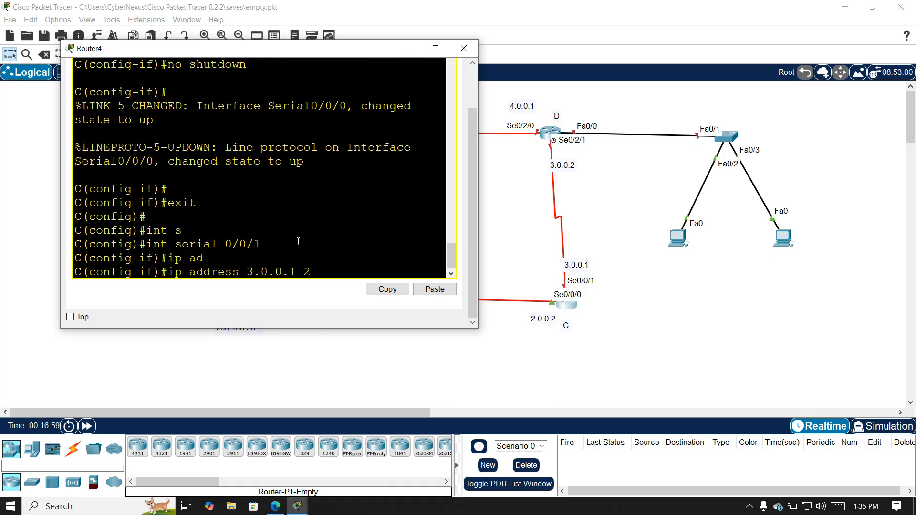
pyautogui.press('Return')
# Configure serial 0/0/1 on router C with PPP encapsulation and bandwidth 1000
pyautogui.write('en')
pyautogui.press('Tab')
pyautogui.write('ppp ban')
pyautogui.press('Tab')
pyautogui.write('1000')
pyautogui.press('Return')
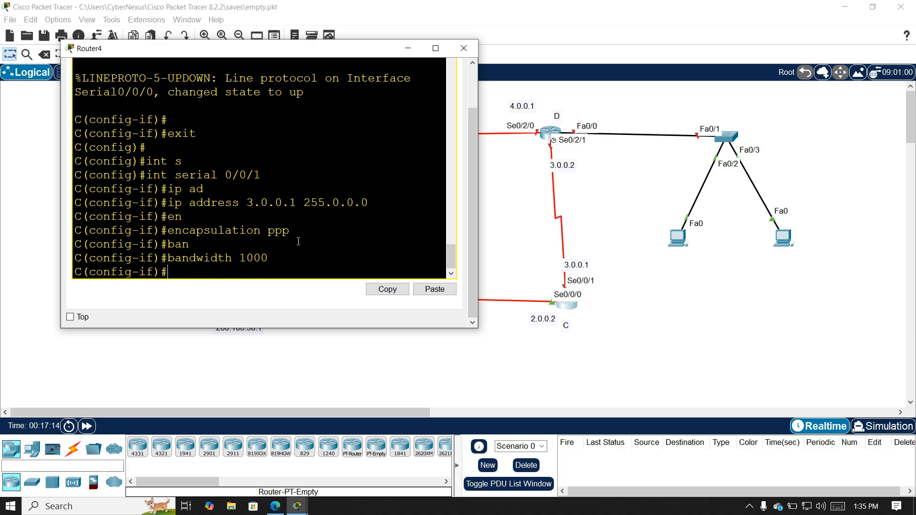
# Enable serial 0/0/1 on router C and return to global configuration mode
pyautogui.write('no sh')
pyautogui.press('Tab')
pyautogui.press('Return')
pyautogui.write('exit')
pyautogui.press('Return')
pyautogui.press('Return')
pyautogui.press('Return')
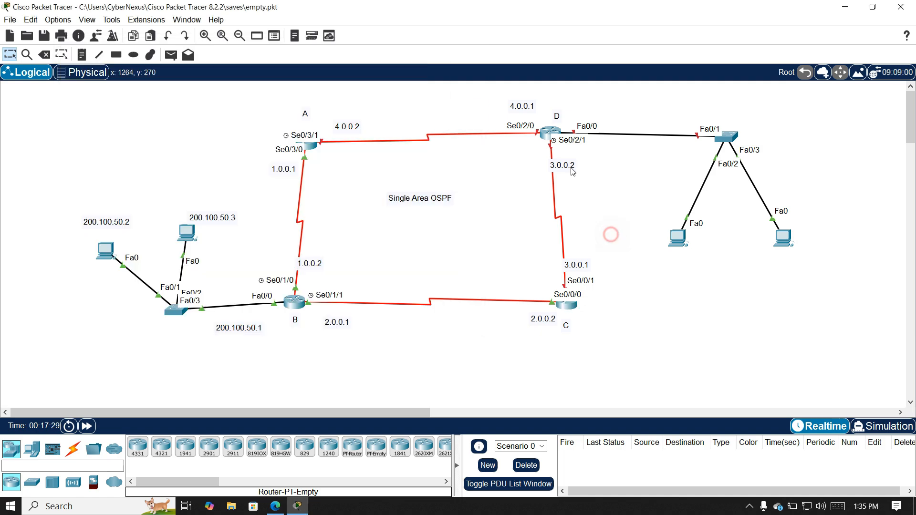
# Start a global configuration session on router D's command line and set its hostname to D
pyautogui.click(286, 309)
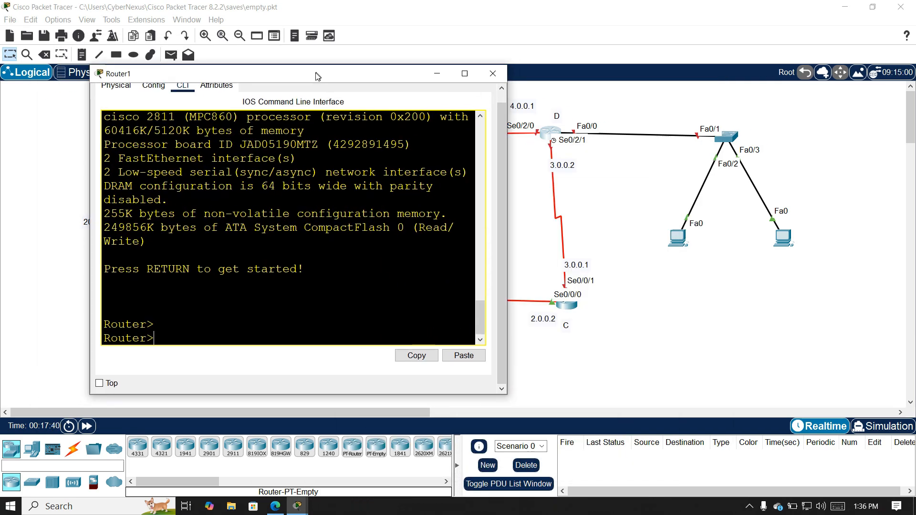
pyautogui.moveTo(318, 76); pyautogui.dragTo(309, 78)
pyautogui.write('en config t  ho')
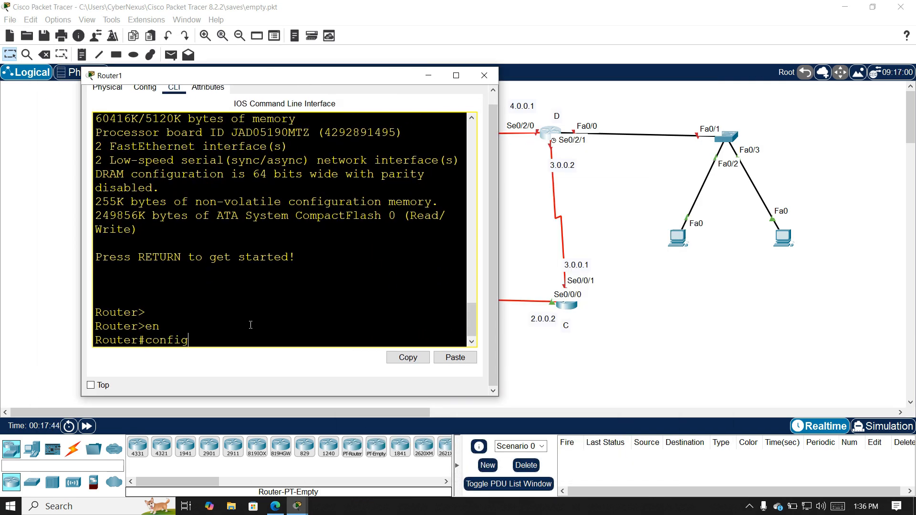
pyautogui.press('Tab')
pyautogui.write('D  int')
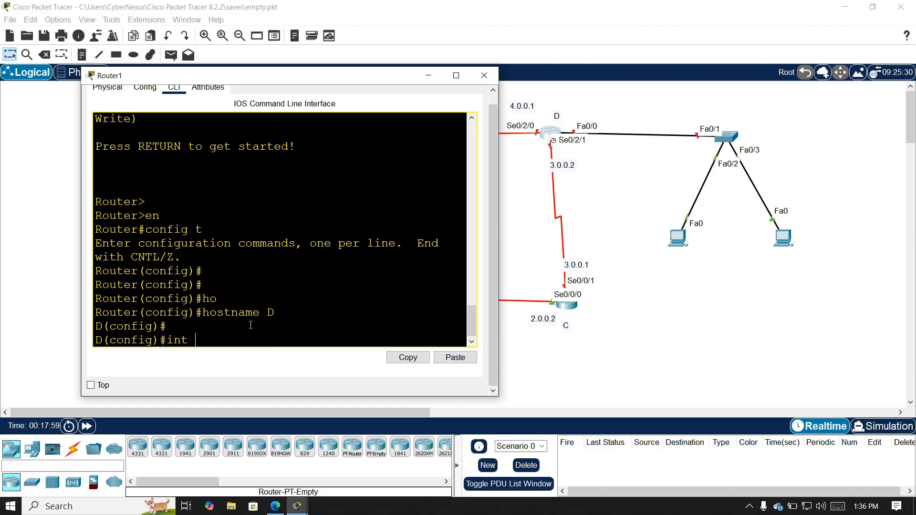
# Assign IP address 3.0.0.2 with mask 255.0.0.0 to router D's interface serial 0/2/1
pyautogui.write(' s')
pyautogui.press('Tab')
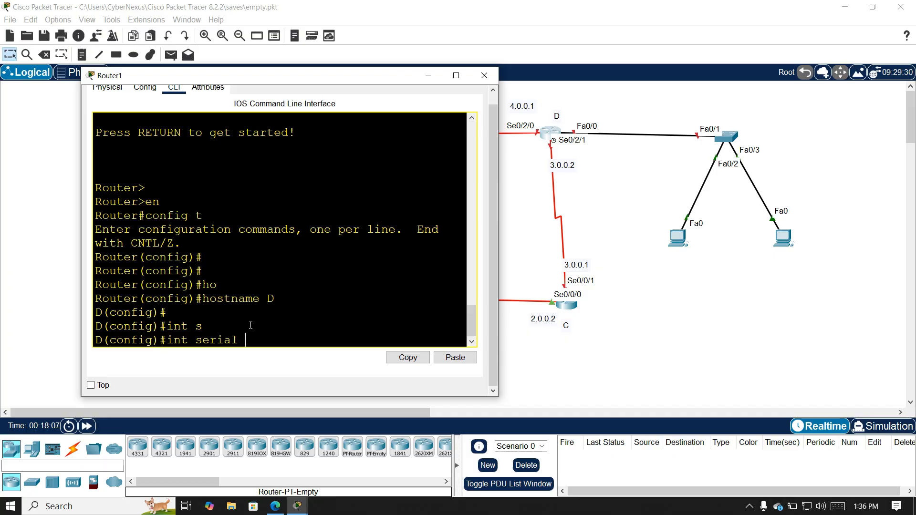
pyautogui.write('0/2/1')
pyautogui.press('Return')
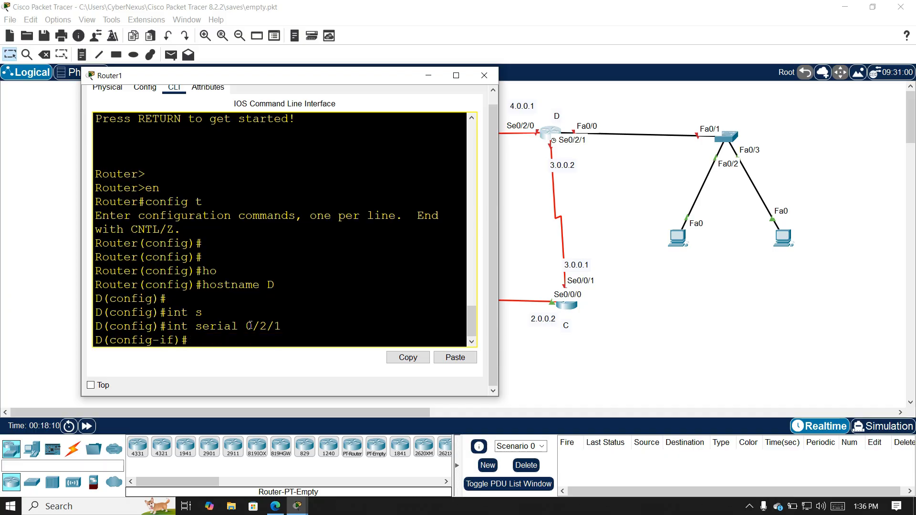
pyautogui.write('ip ad')
pyautogui.press('Tab')
pyautogui.write('3.0.0.2 255.0.0.0')
pyautogui.press('Return')
# Configure serial 0/2/1 on router D with PPP encapsulation, bandwidth 1000 and clock rate 64000
pyautogui.write('encapsulation ppp ban')
pyautogui.press('Tab')
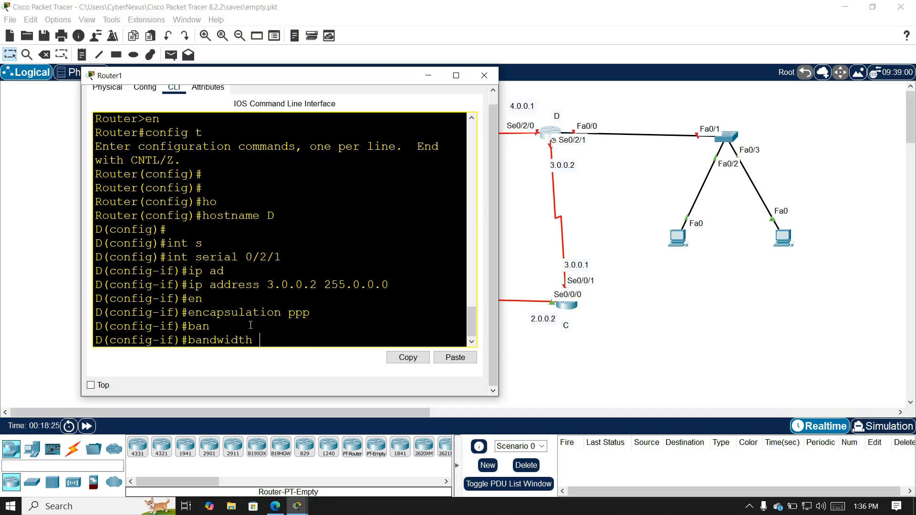
pyautogui.write('1000 clo r')
pyautogui.press('Tab')
pyautogui.write('64000 no sh')
# Enable serial 0/2/1 on router D and return to global configuration mode
pyautogui.press('Tab')
pyautogui.press('Return')
pyautogui.press('Return')
pyautogui.write('exit')
pyautogui.press('Return')
pyautogui.press('Return')
# Assign IP address 200.100.100.1 with mask 255.255.255.0 to router D's interface FastEthernet 0/0
pyautogui.write('int f')
pyautogui.press('Tab')
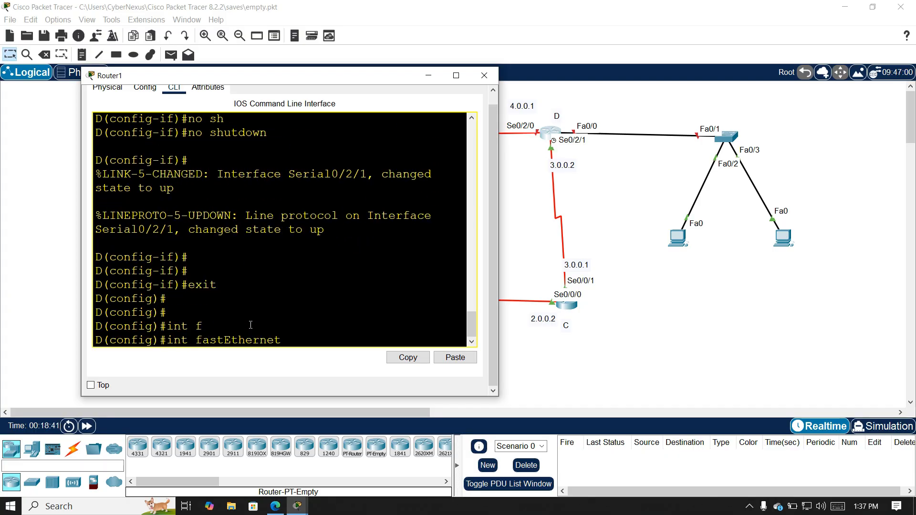
pyautogui.write('0/0')
pyautogui.press('Return')
pyautogui.write('ip ad')
pyautogui.press('Tab')
pyautogui.write('200.100.100.1 255.255.255.0 no sh')
# Enable FastEthernet 0/0 on router D and return to global configuration mode
pyautogui.press('Tab')
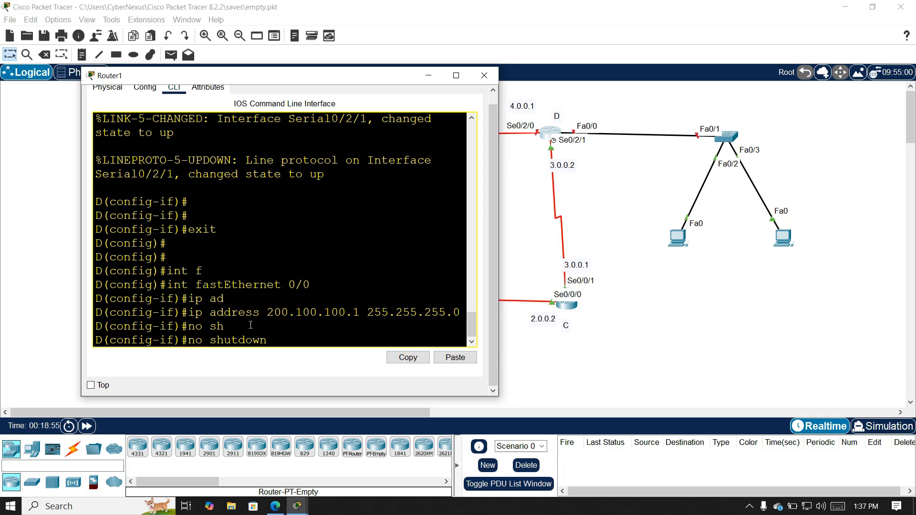
pyautogui.press('Return')
pyautogui.press('Return')
pyautogui.press('Return')
pyautogui.write('exit')
pyautogui.press('Return')
pyautogui.press('Return')
# Assign IP address 4.0.0.1 with mask 255.0.0.0 to router D's interface serial 0/2/0
pyautogui.write('int s')
pyautogui.press('Tab')
pyautogui.write('0/2/0')
pyautogui.press('Return')
pyautogui.write('ip ad')
pyautogui.press('Tab')
pyautogui.write('4.0.0.1 255.')
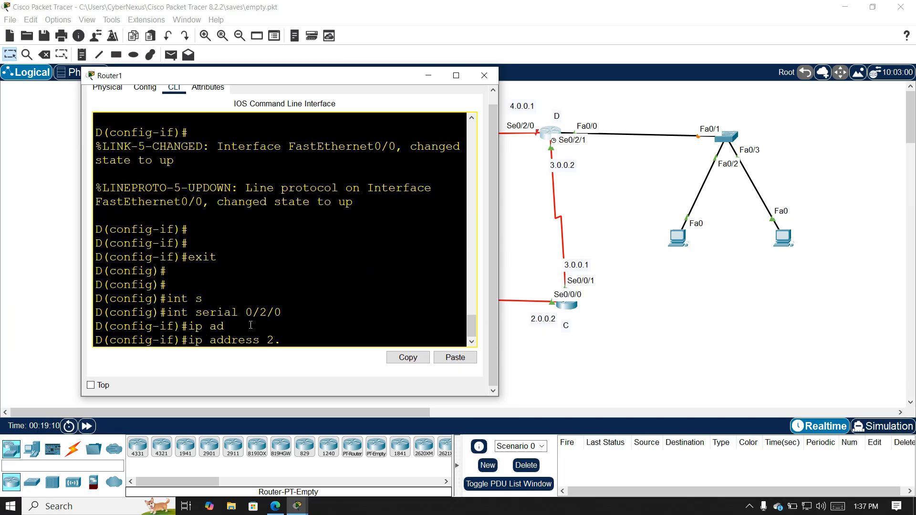
pyautogui.write('0.0.0 en')
# Configure serial 0/2/0 on router D with PPP encapsulation and bandwidth 1000
pyautogui.press('Tab')
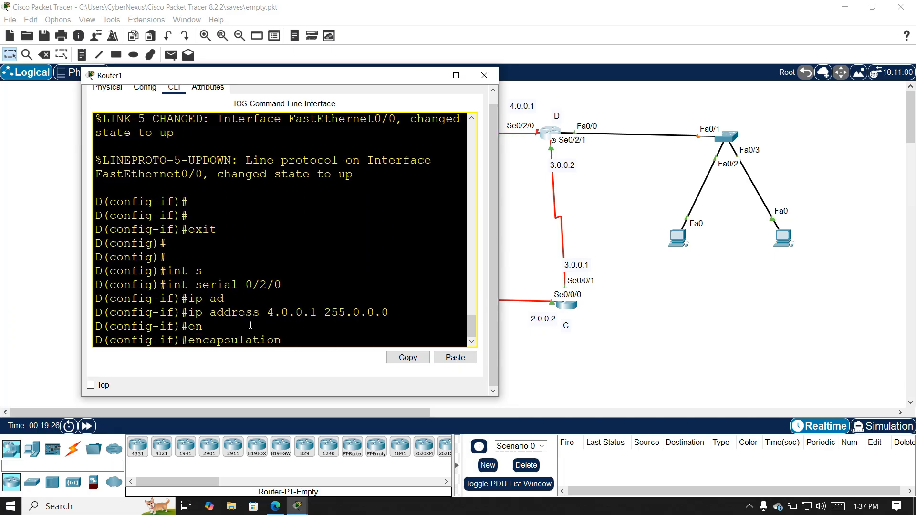
pyautogui.write('ppp ban')
pyautogui.press('Tab')
pyautogui.write('1000 no sh')
# Enable serial 0/2/0 on router D, return to global configuration mode and close the router's window
pyautogui.press('Tab')
pyautogui.press('Return')
pyautogui.press('Return')
pyautogui.press('Return')
pyautogui.press('Return')
pyautogui.write('exit')
pyautogui.press('Return')
pyautogui.press('Return')
pyautogui.press('Return')
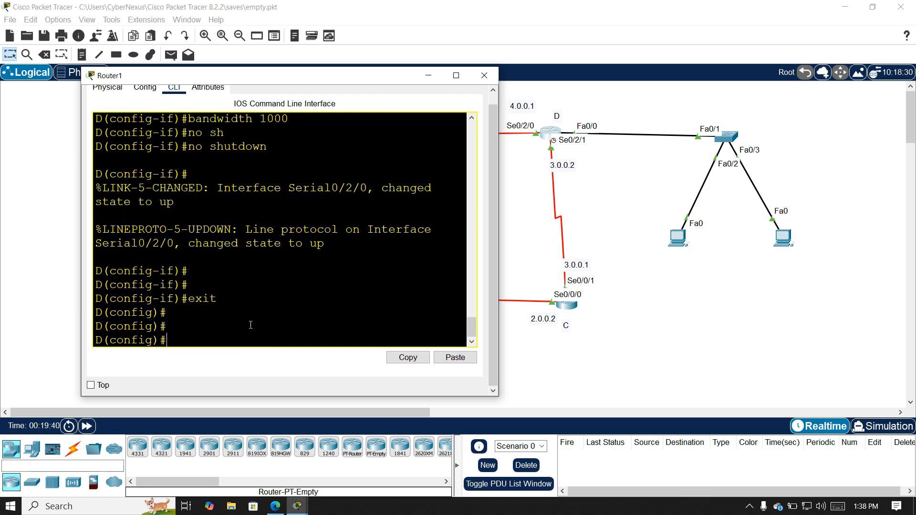
pyautogui.click(485, 76)
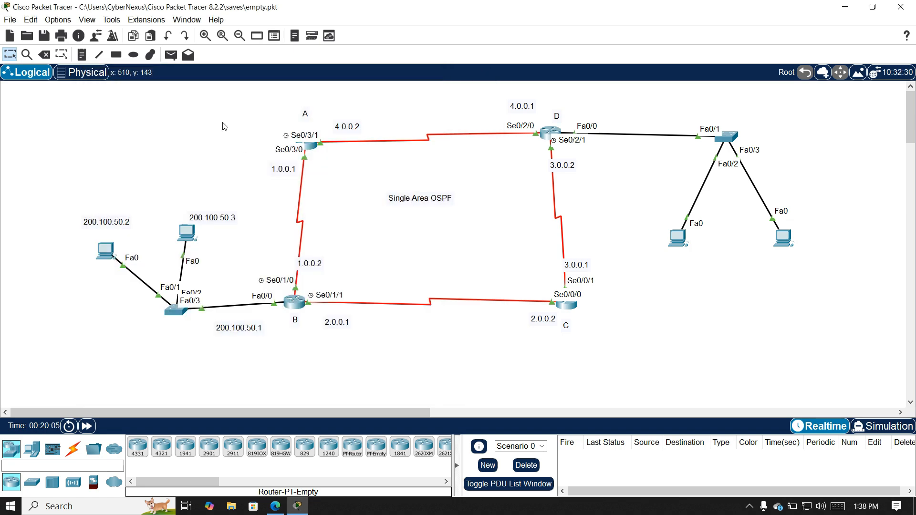
# Label the link at router D's Fa0/0 with 200.100.100.1 and its two LAN PCs with 200.100.100.2 and 200.100.100.3
pyautogui.click(171, 54)
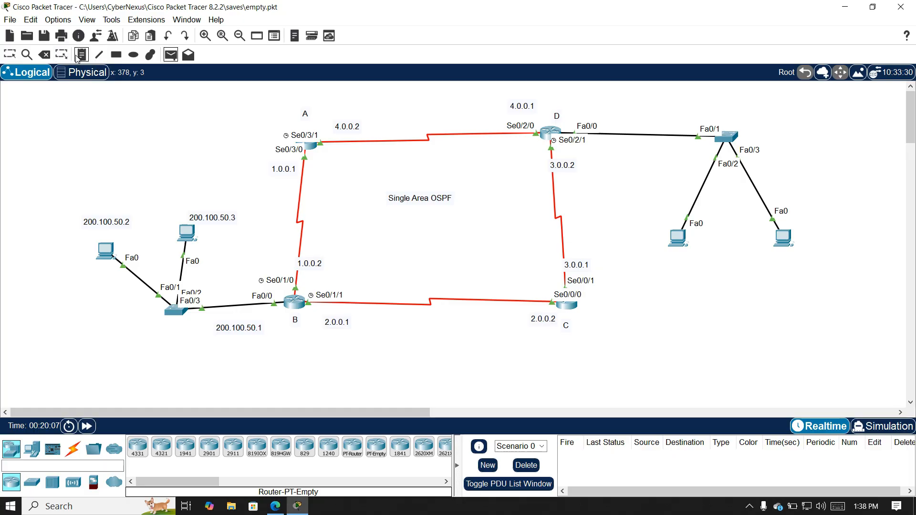
pyautogui.click(82, 54)
pyautogui.click(637, 126)
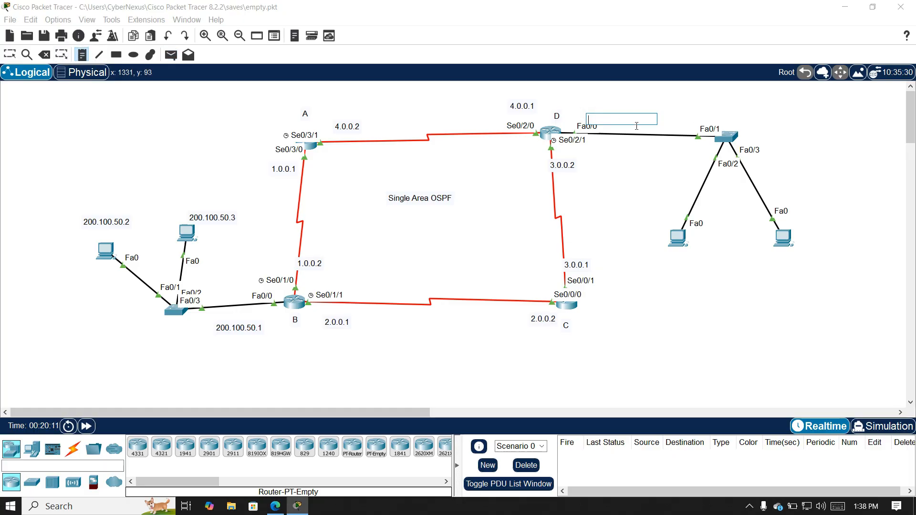
pyautogui.write('200.100.')
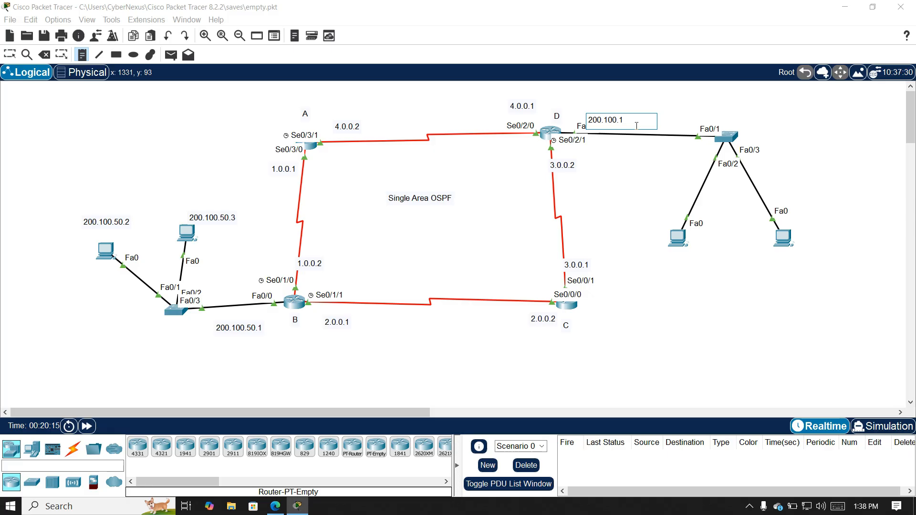
pyautogui.write('100.1')
pyautogui.press('Escape')
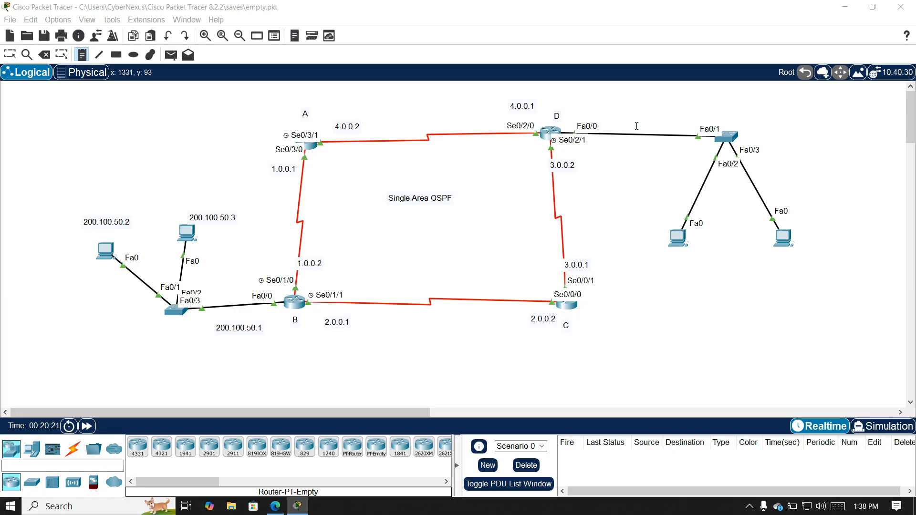
pyautogui.moveTo(633, 124); pyautogui.dragTo(645, 115)
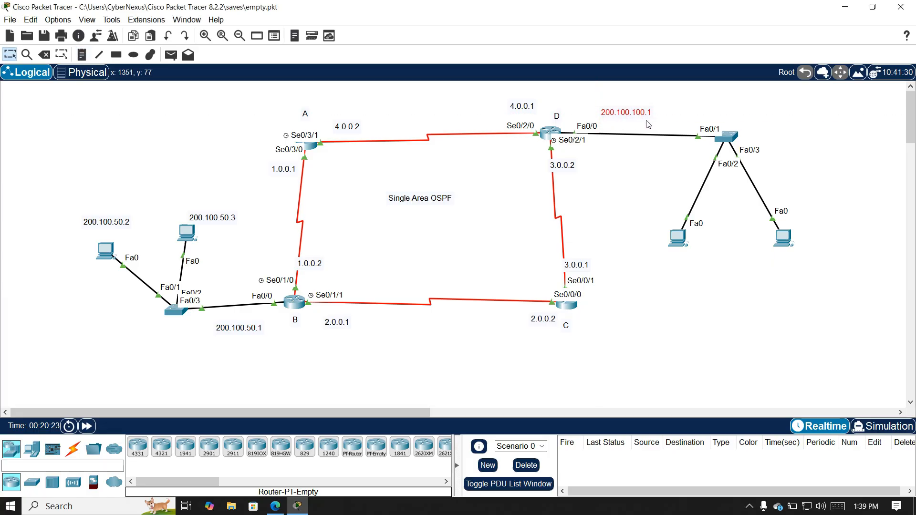
pyautogui.click(622, 220)
pyautogui.hotkey('ctrl', 'v')
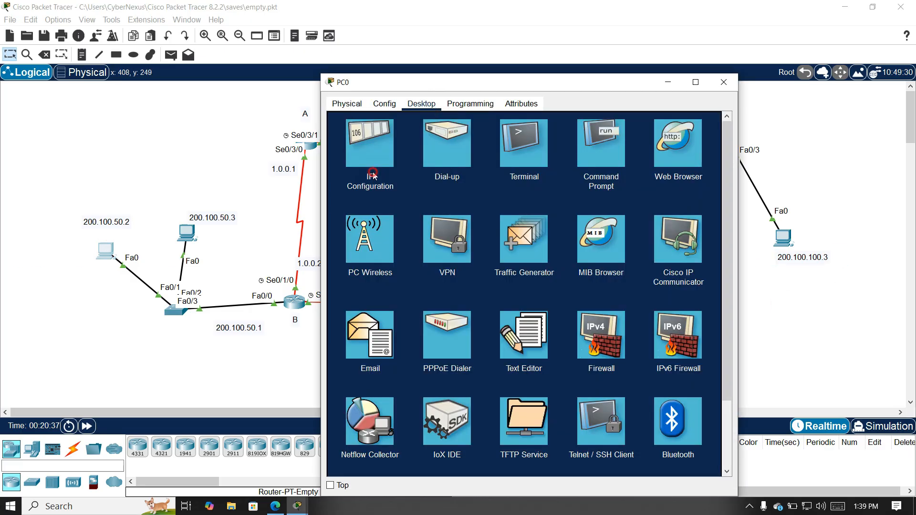
# Set PC0's IP address to 200.100.50.2 with gateway 200.100.50.1, and PC3's IP address to 200.100.100.2
pyautogui.click(376, 138)
pyautogui.write('200.100.50.2')
pyautogui.press('Tab')
pyautogui.press('Tab')
pyautogui.write('200.100.50.1')
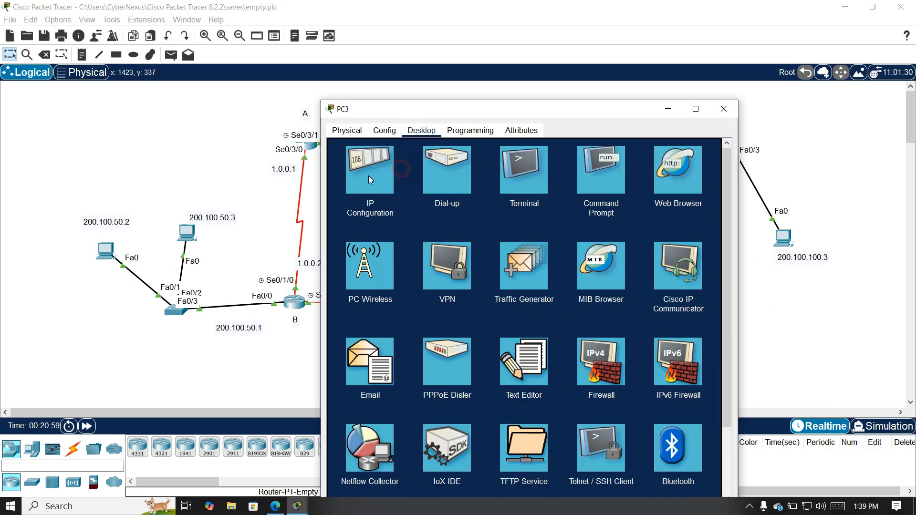
pyautogui.click(377, 176)
pyautogui.write('200.100.100.2')
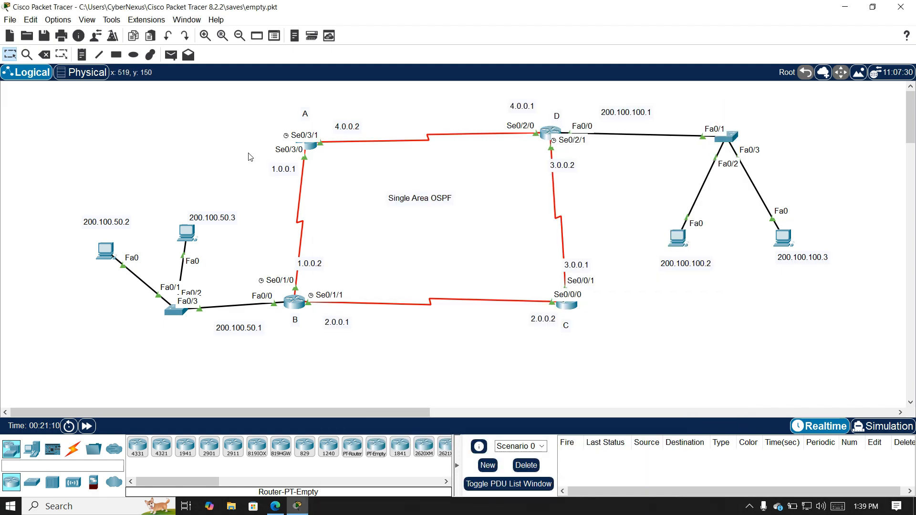
# Test connectivity by sending a simple PDU from the PC labelled 200.100.50.2 to router B
pyautogui.click(171, 54)
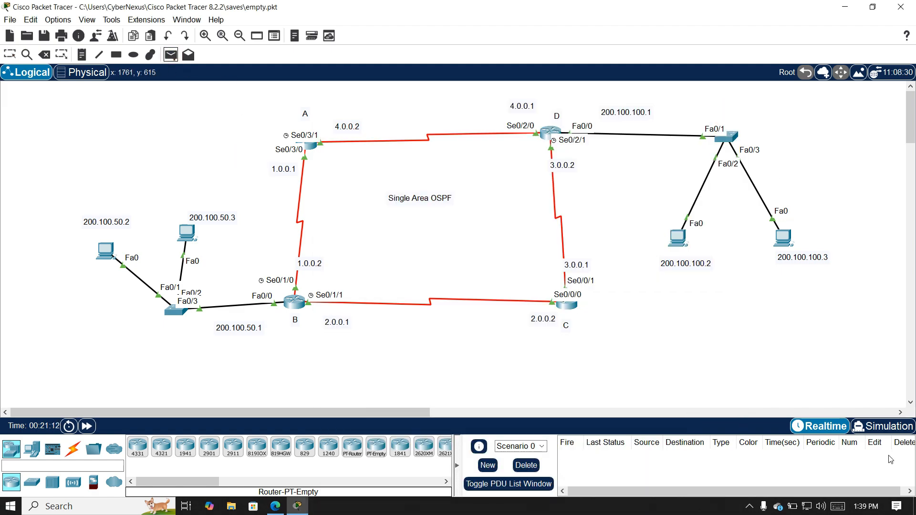
pyautogui.click(839, 426)
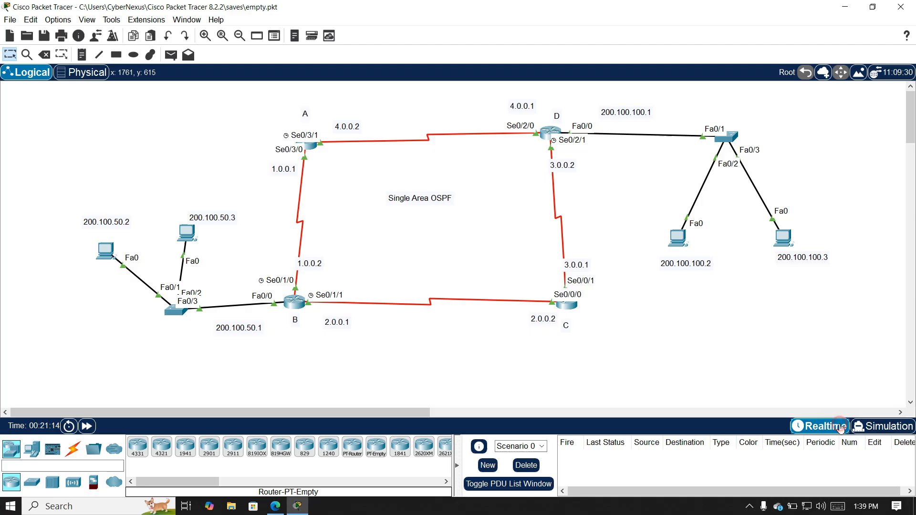
pyautogui.click(108, 253)
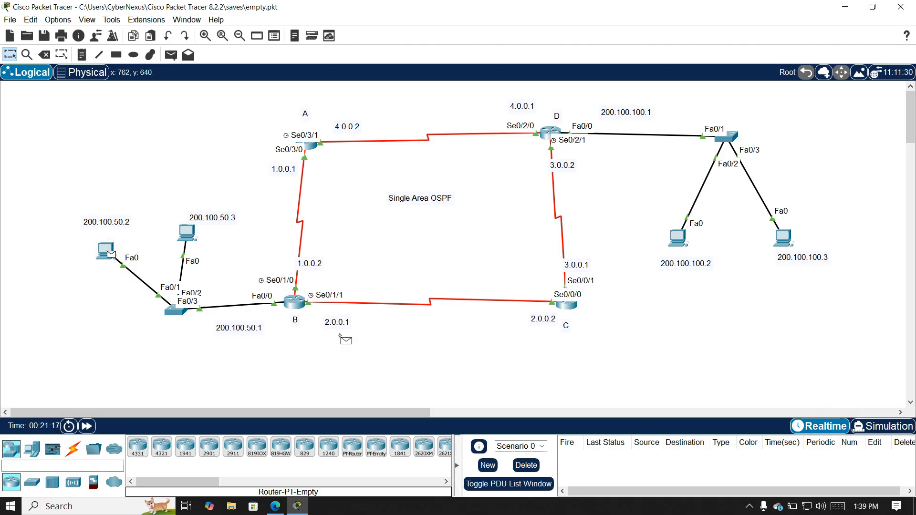
pyautogui.click(295, 301)
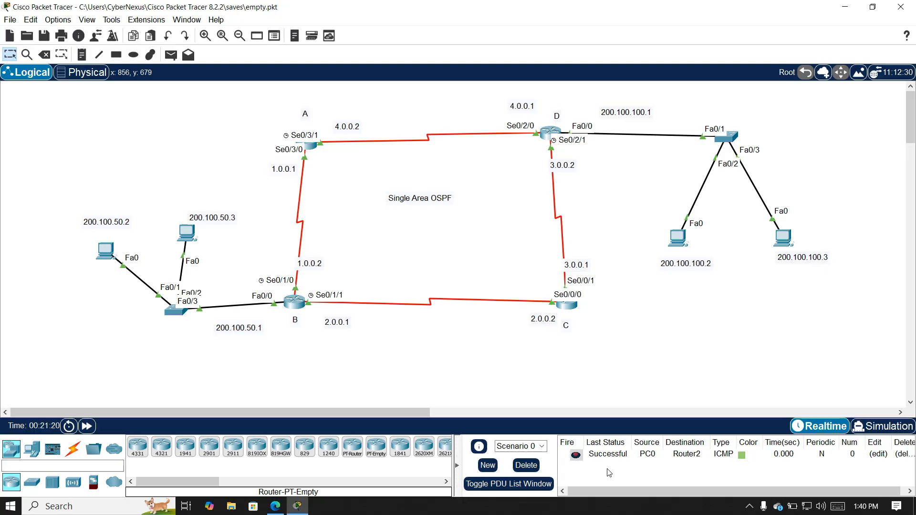
# Send a simple PDU from the PC labelled 200.100.50.2 to router A and fire it again
pyautogui.click(171, 54)
pyautogui.click(109, 255)
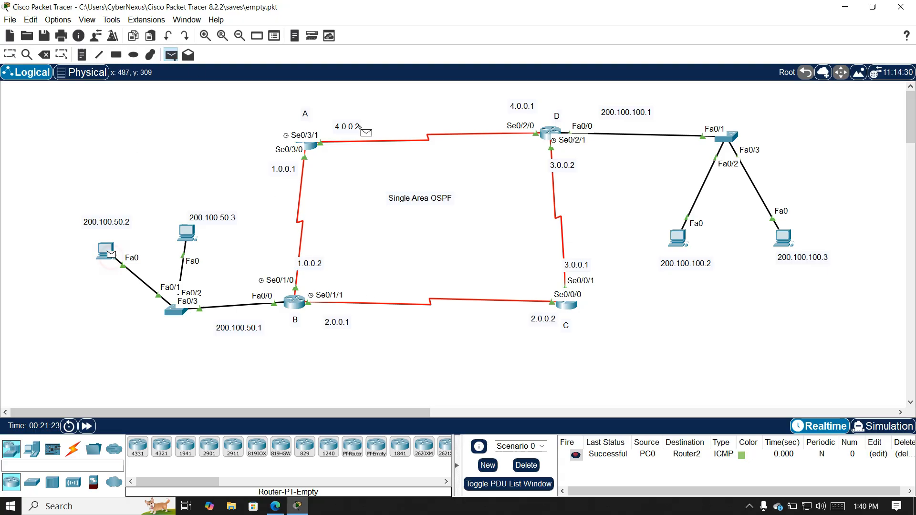
pyautogui.click(307, 145)
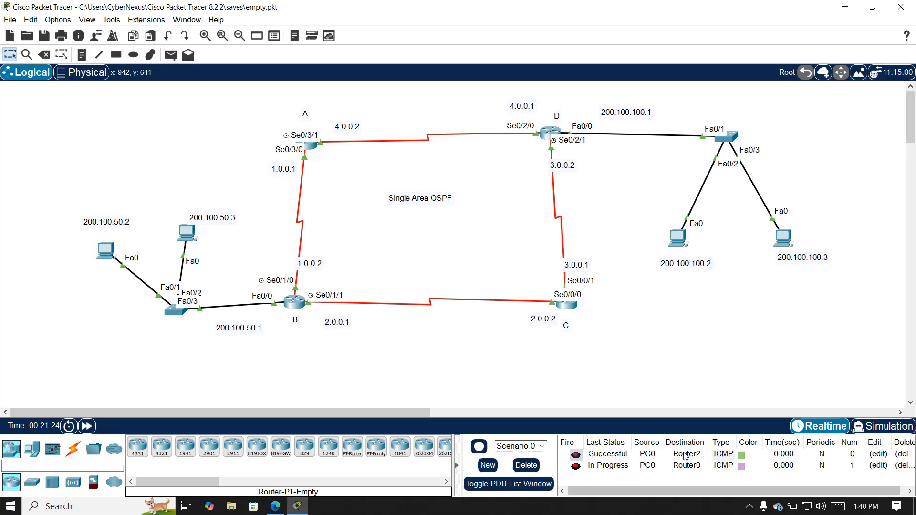
pyautogui.doubleClick(578, 467)
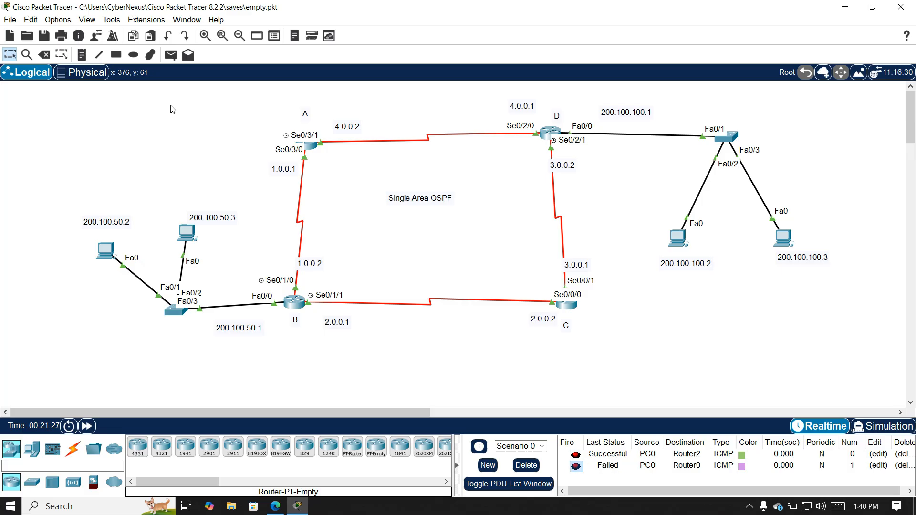
# Send simple PDUs from router A to router D and from router A to router C, and check their status
pyautogui.click(171, 55)
pyautogui.click(313, 146)
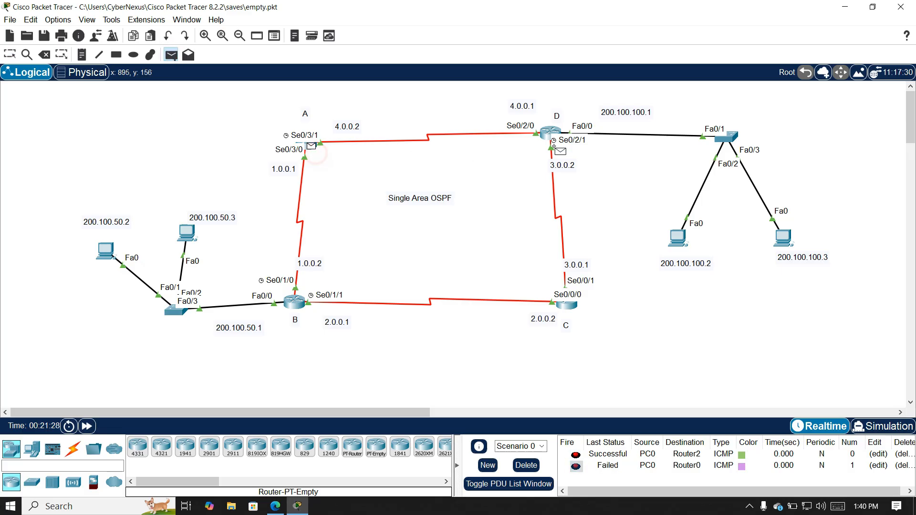
pyautogui.click(553, 135)
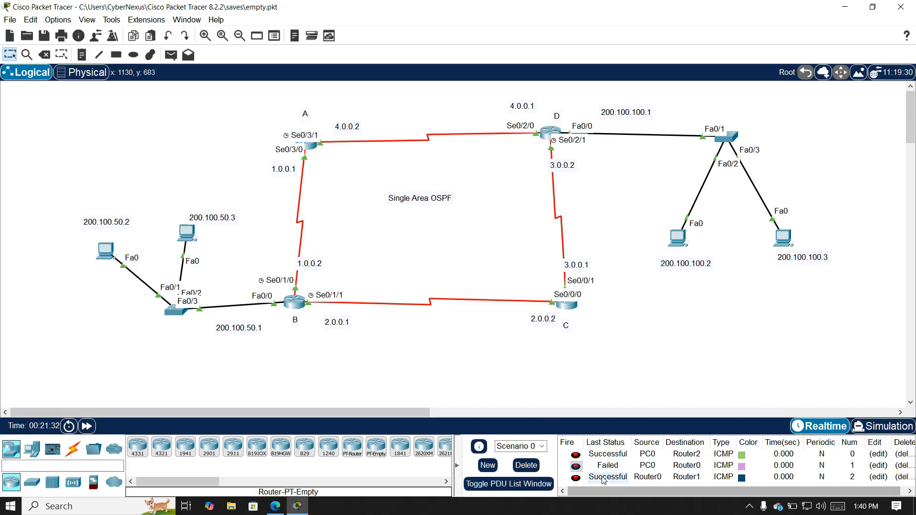
pyautogui.click(170, 56)
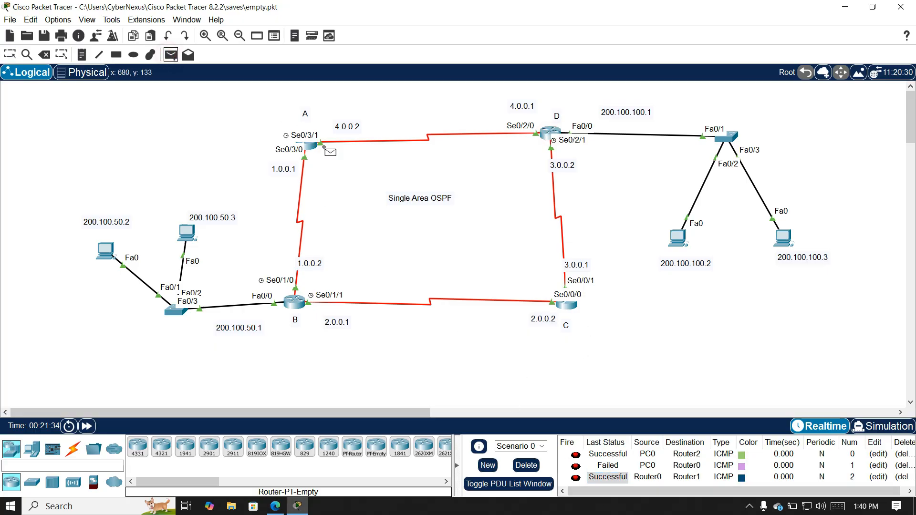
pyautogui.click(311, 146)
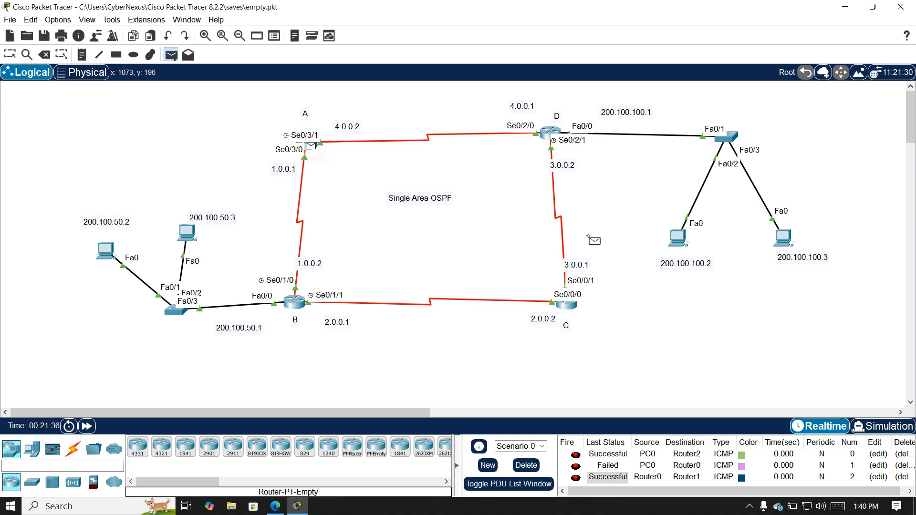
pyautogui.click(568, 304)
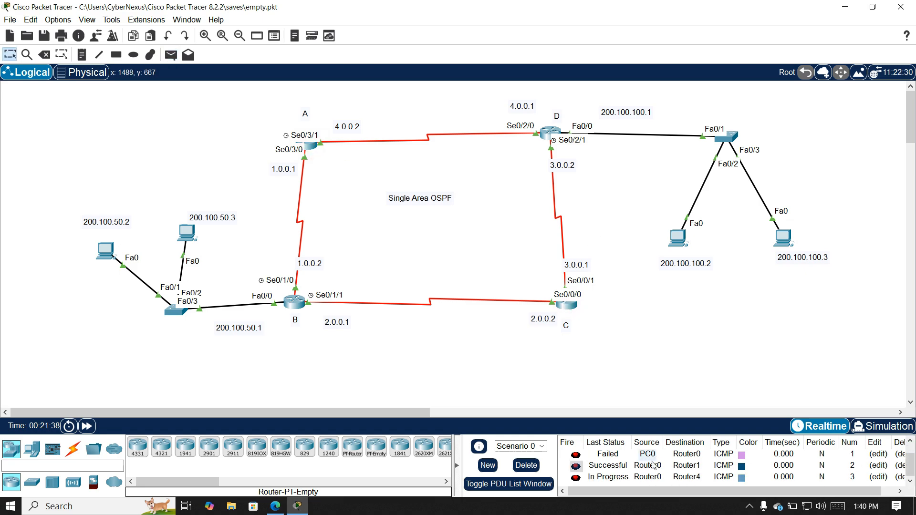
pyautogui.click(615, 479)
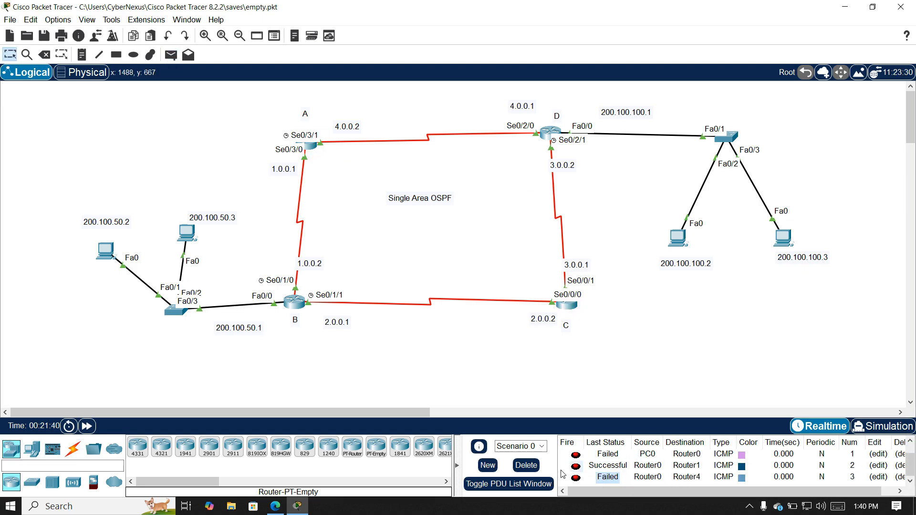
# Delete the test PDUs of Scenario 0 and collapse the PDU list
pyautogui.click(525, 465)
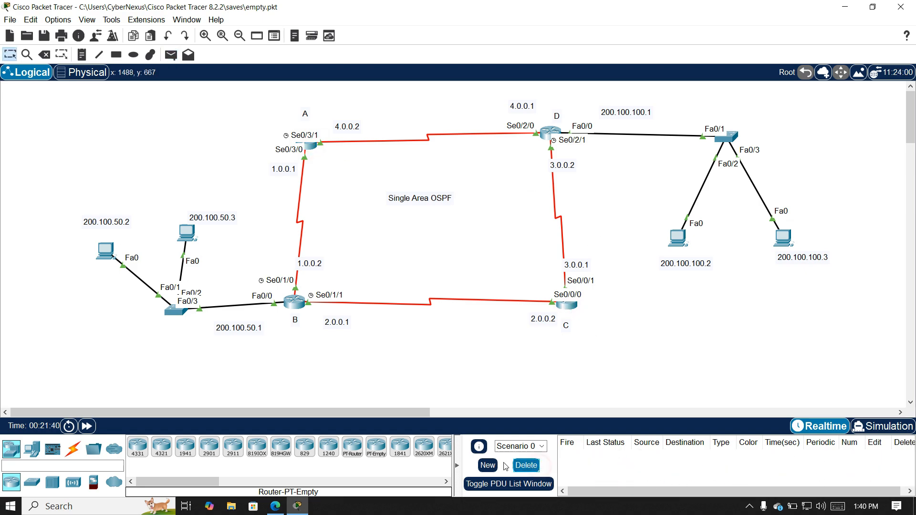
pyautogui.click(460, 463)
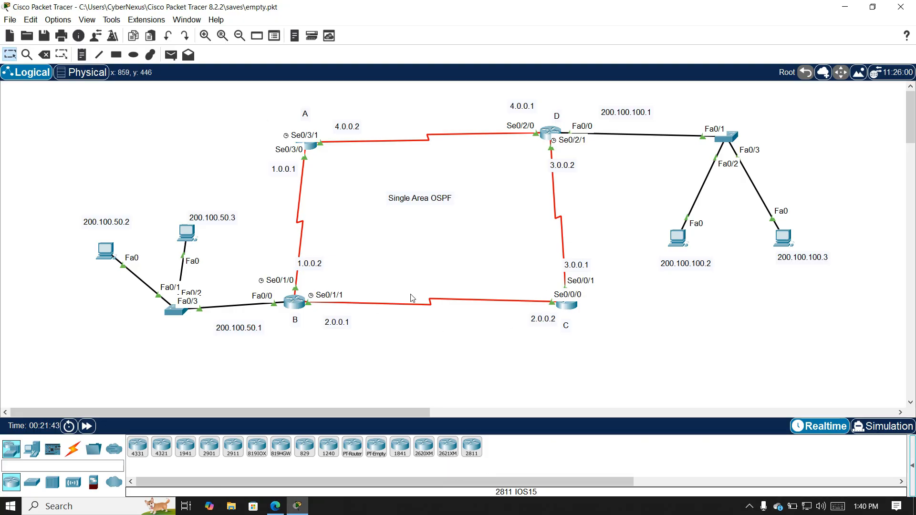
# Open router A's command line and end its configuration session to reach privileged EXEC mode
pyautogui.click(314, 155)
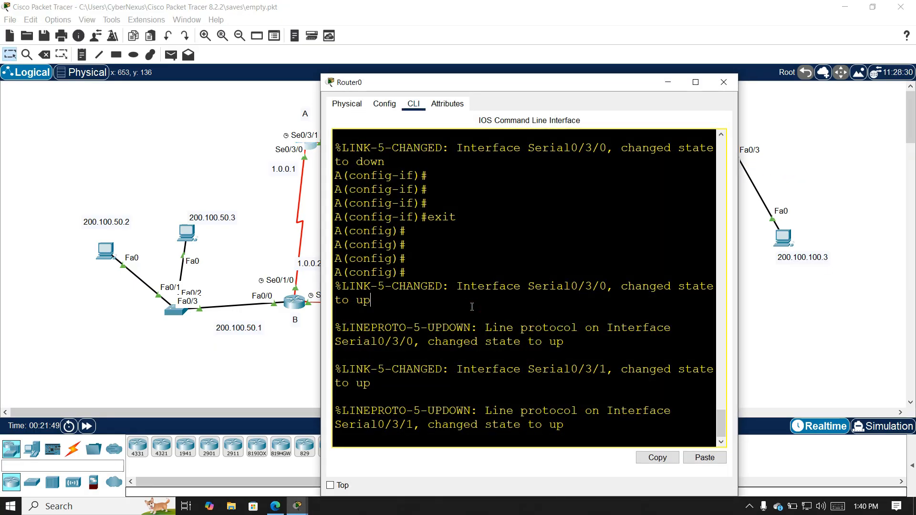
pyautogui.press('Return')
pyautogui.press('Return')
pyautogui.press('Return')
pyautogui.press('Return')
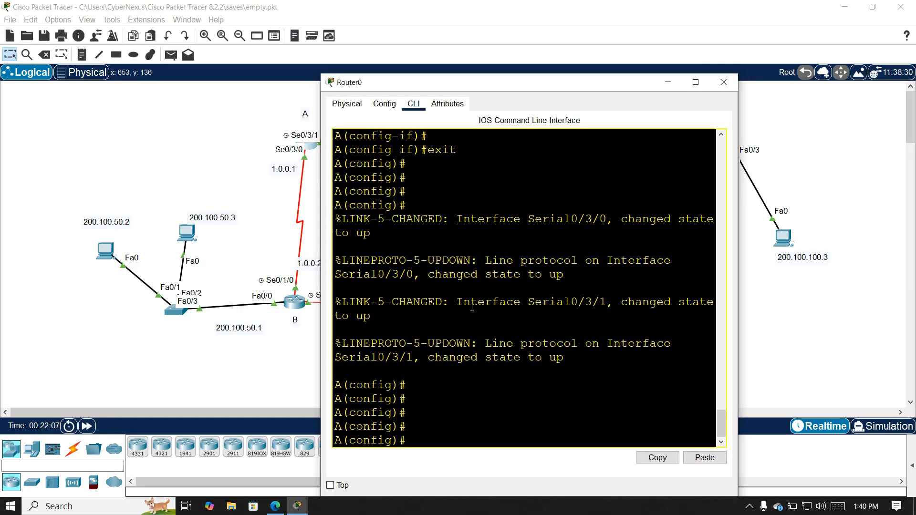
pyautogui.write('end')
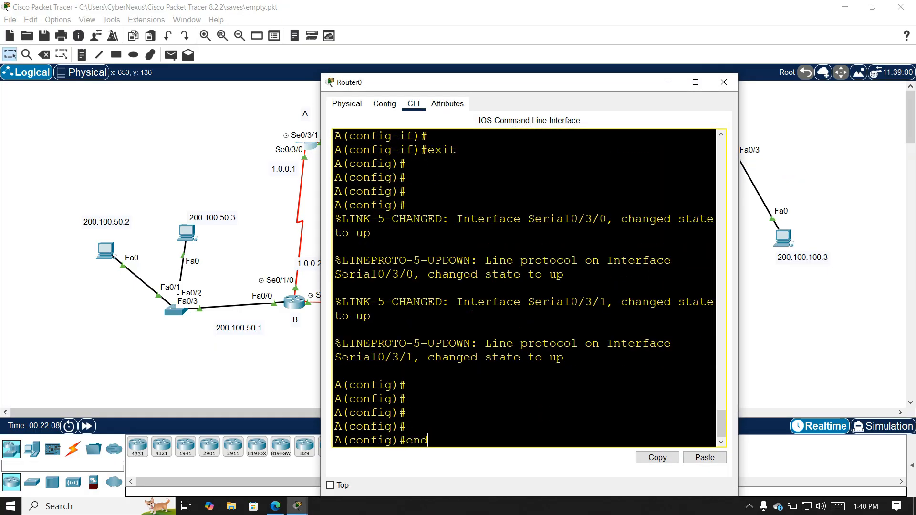
pyautogui.press('Return')
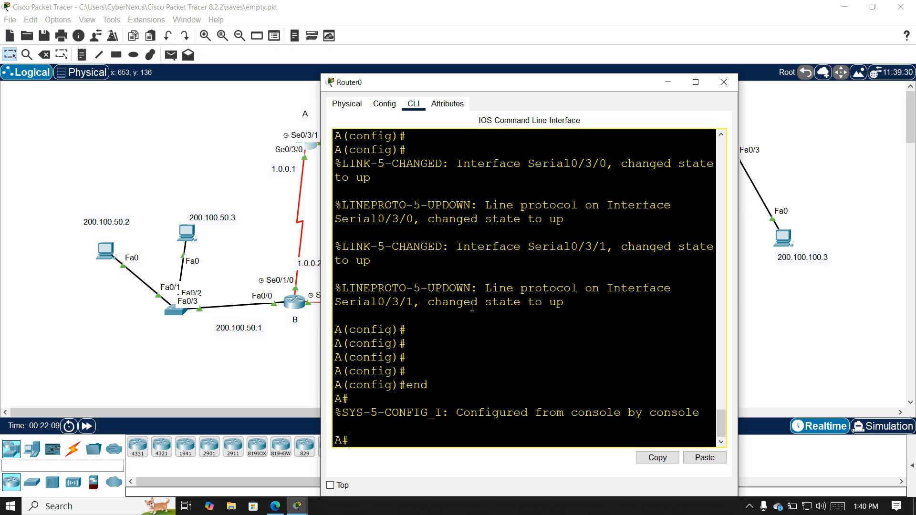
# Show router A's directly connected IP routes with "show ip route connected"
pyautogui.press('Return')
pyautogui.press('Return')
pyautogui.press('Return')
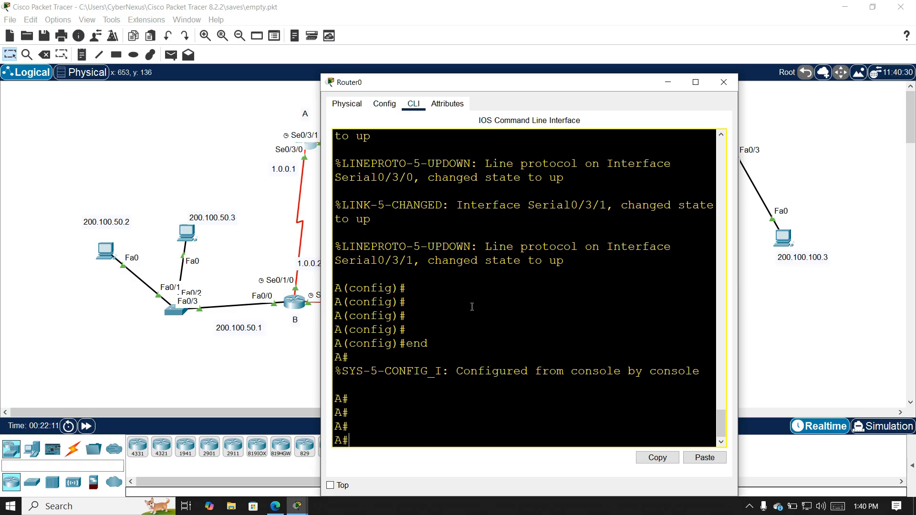
pyautogui.write('show i')
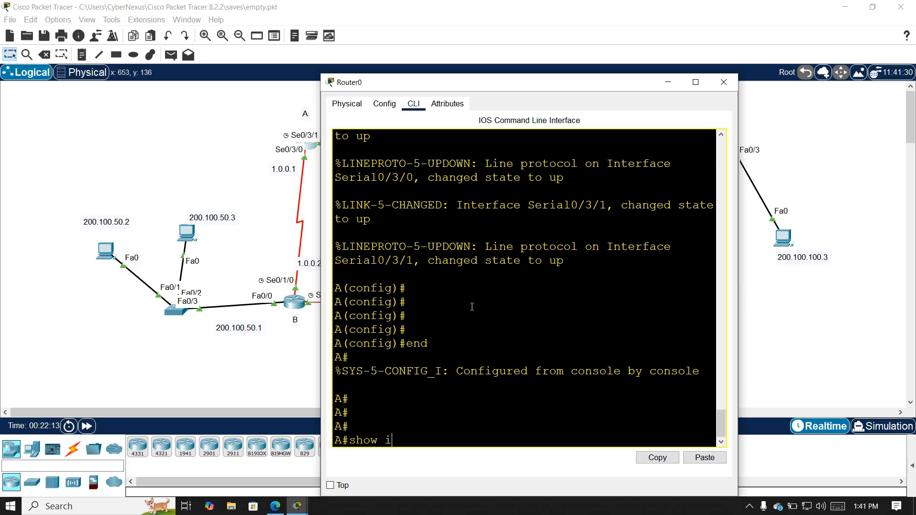
pyautogui.write('p rou')
pyautogui.press('Tab')
pyautogui.write('con')
pyautogui.press('Tab')
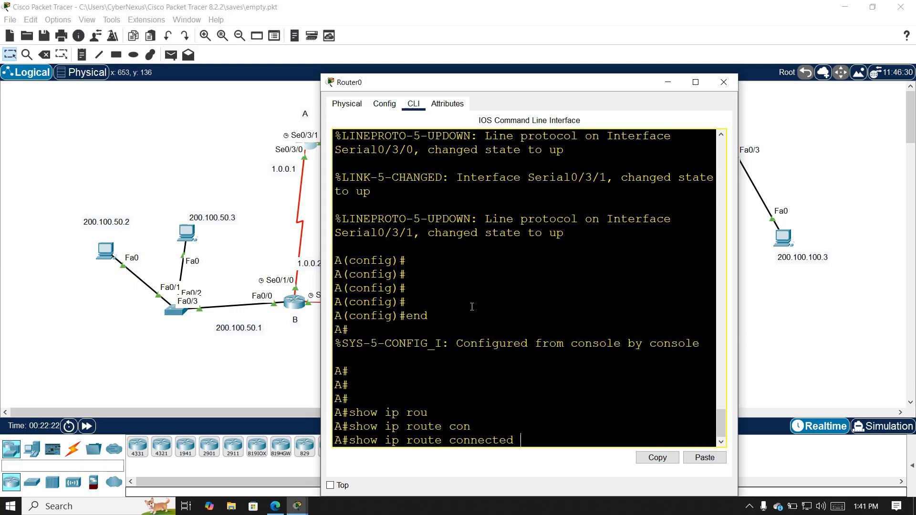
pyautogui.press('Return')
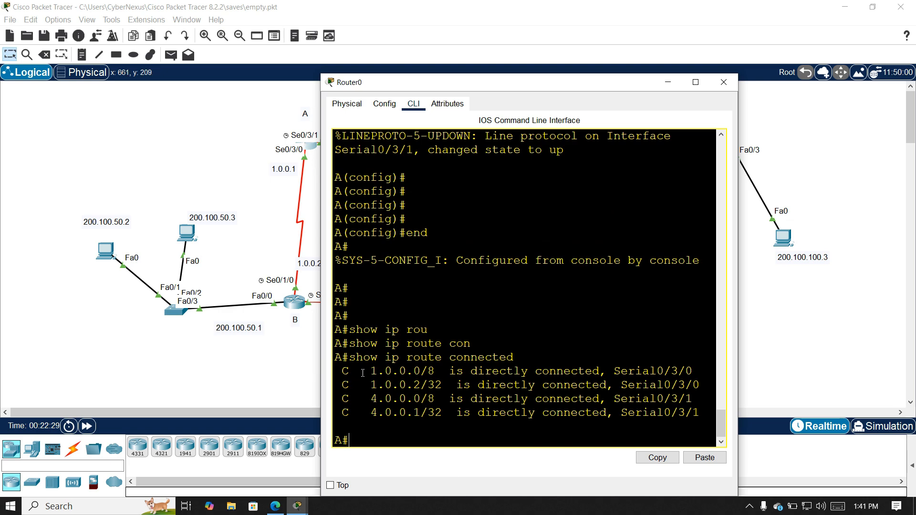
# Examine the connected networks, host routes and serial interfaces in router A's route listing
pyautogui.moveTo(362, 373); pyautogui.dragTo(435, 372)
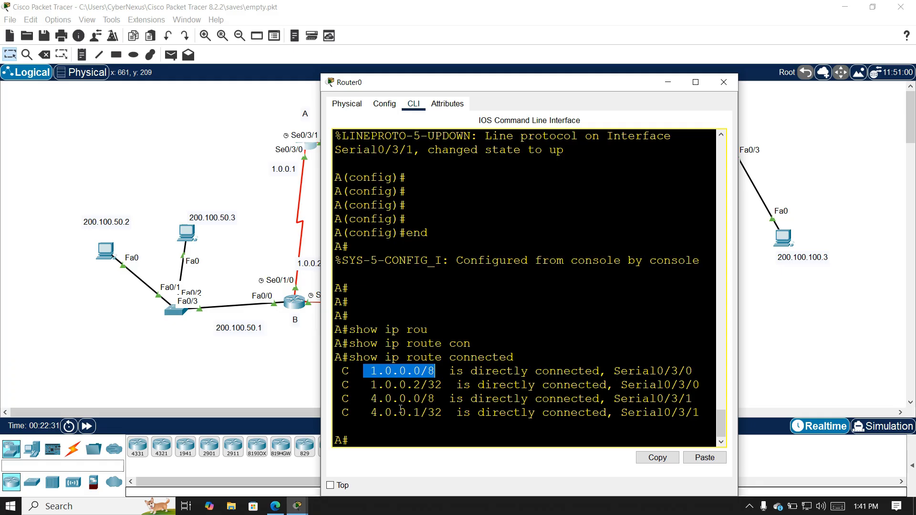
pyautogui.moveTo(371, 400); pyautogui.dragTo(458, 400)
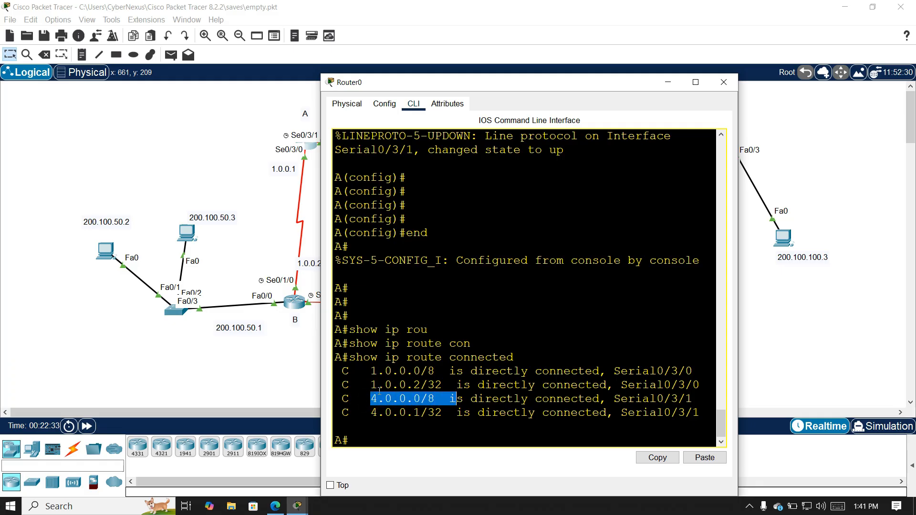
pyautogui.moveTo(364, 387); pyautogui.dragTo(515, 387)
pyautogui.click(368, 385)
pyautogui.click(406, 375)
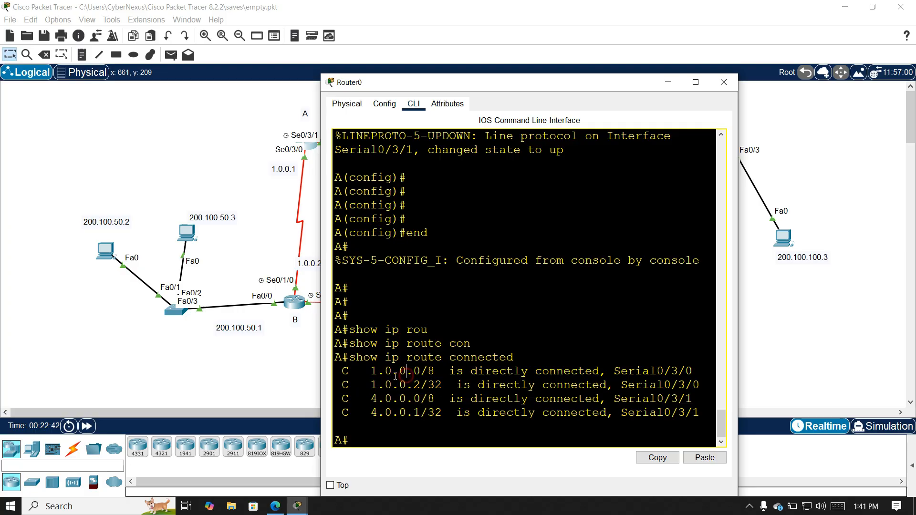
pyautogui.moveTo(370, 372); pyautogui.dragTo(434, 371)
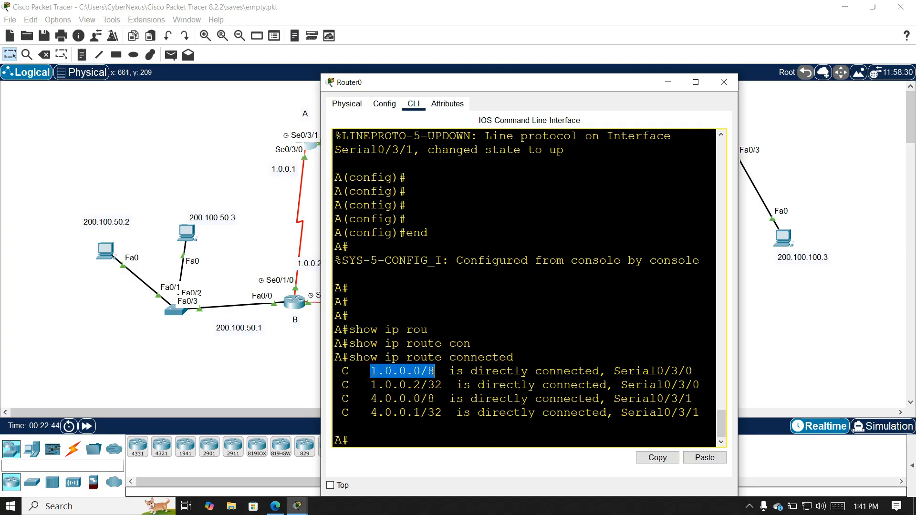
pyautogui.moveTo(435, 371); pyautogui.dragTo(445, 381)
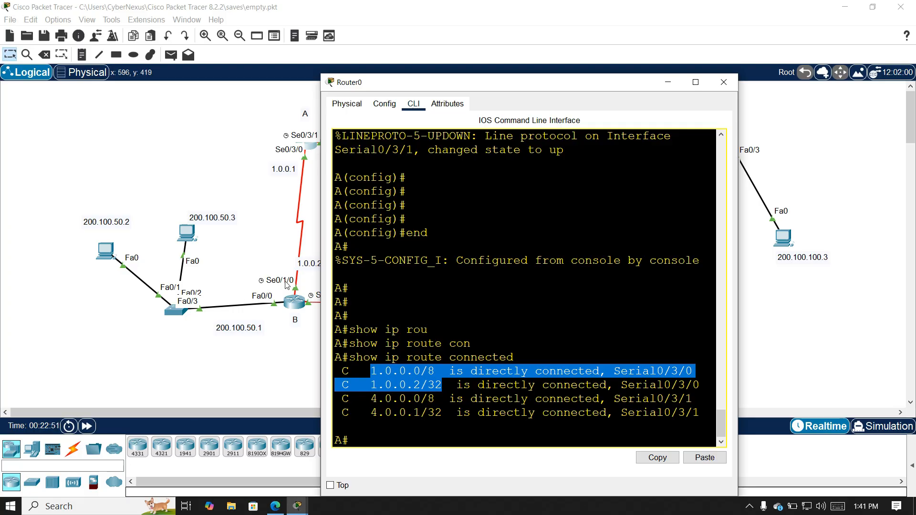
pyautogui.click(641, 366)
pyautogui.moveTo(607, 366); pyautogui.dragTo(696, 418)
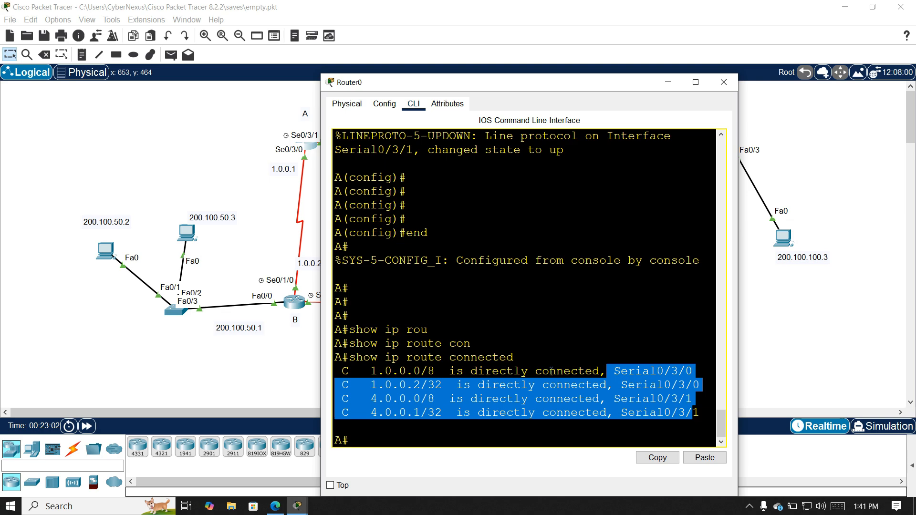
pyautogui.click(496, 354)
# Enter global configuration mode on router A with "config t"
pyautogui.press('Return')
pyautogui.press('Return')
pyautogui.press('Return')
pyautogui.press('Return')
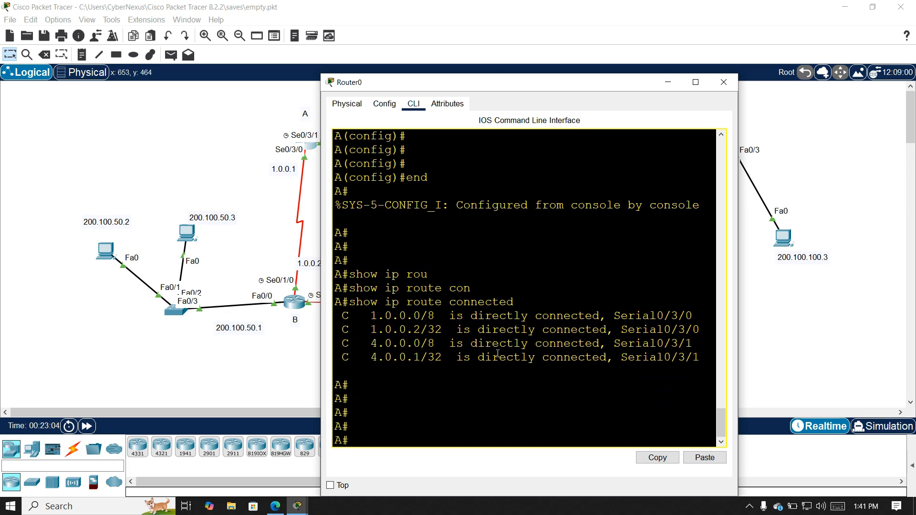
pyautogui.write('config t')
pyautogui.press('Return')
pyautogui.press('Return')
pyautogui.press('Return')
pyautogui.press('Return')
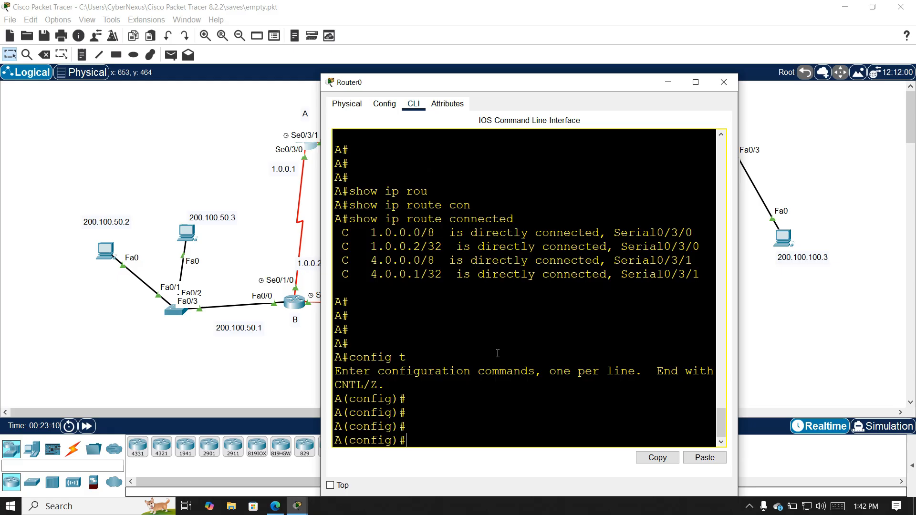
# Look up the available routing protocols and the process ID range, and start OSPF process 1 on router A
pyautogui.write('router ?')
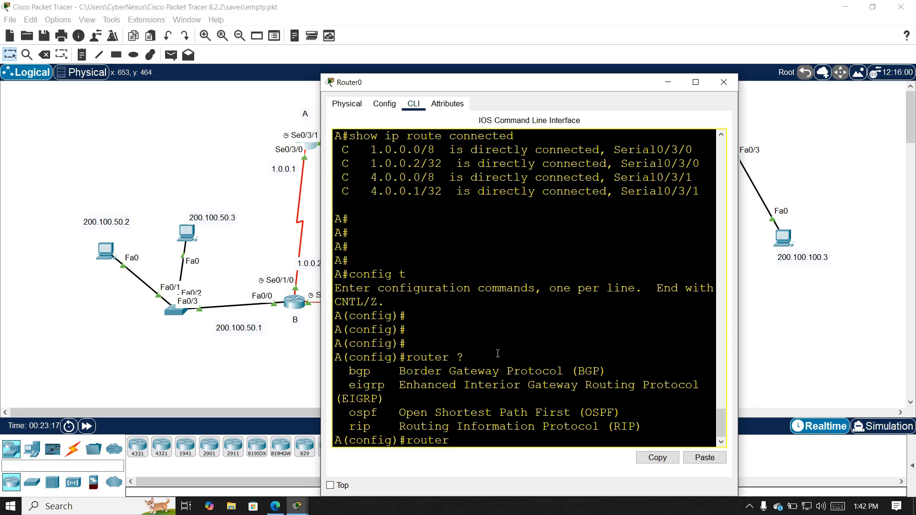
pyautogui.moveTo(344, 373); pyautogui.dragTo(363, 425)
pyautogui.doubleClick(370, 413)
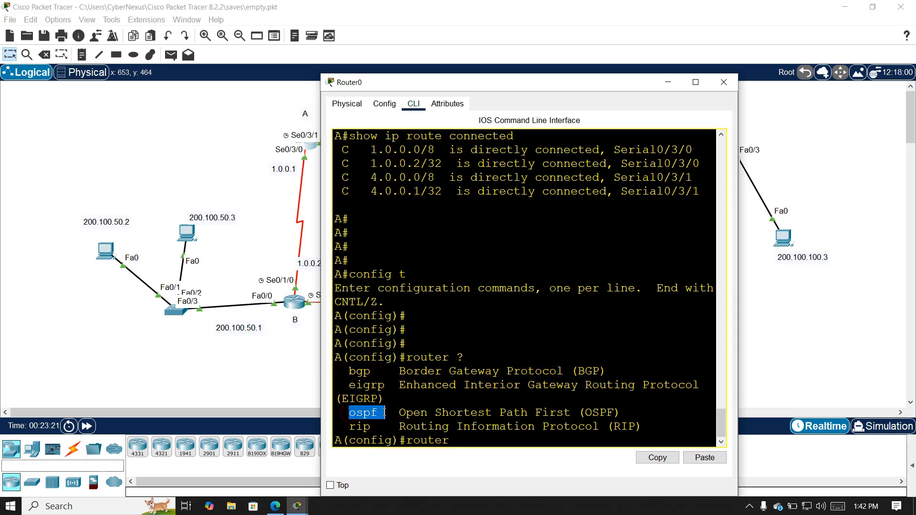
pyautogui.click(494, 439)
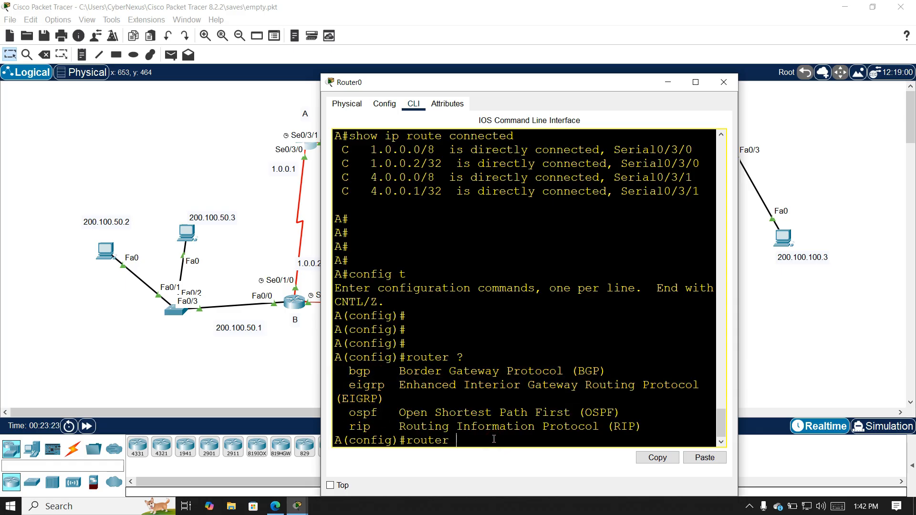
pyautogui.write('ospf ?')
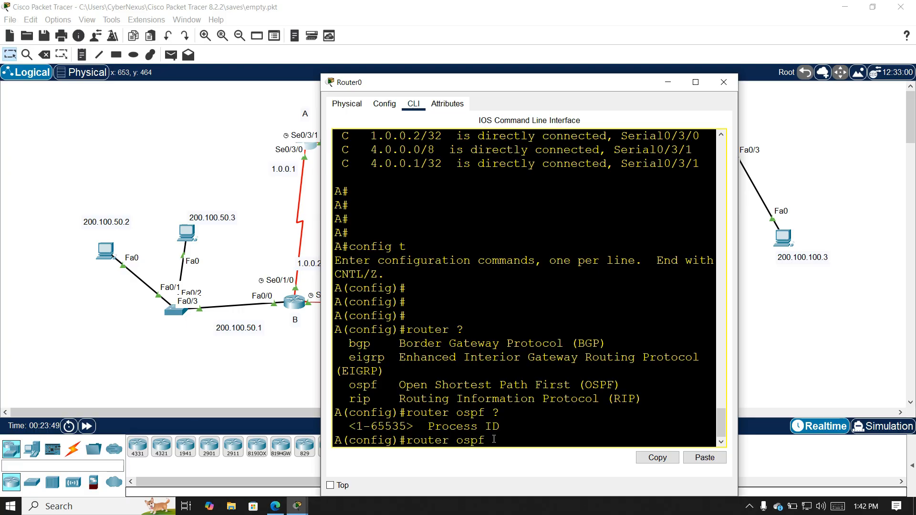
pyautogui.write('1')
pyautogui.press('Return')
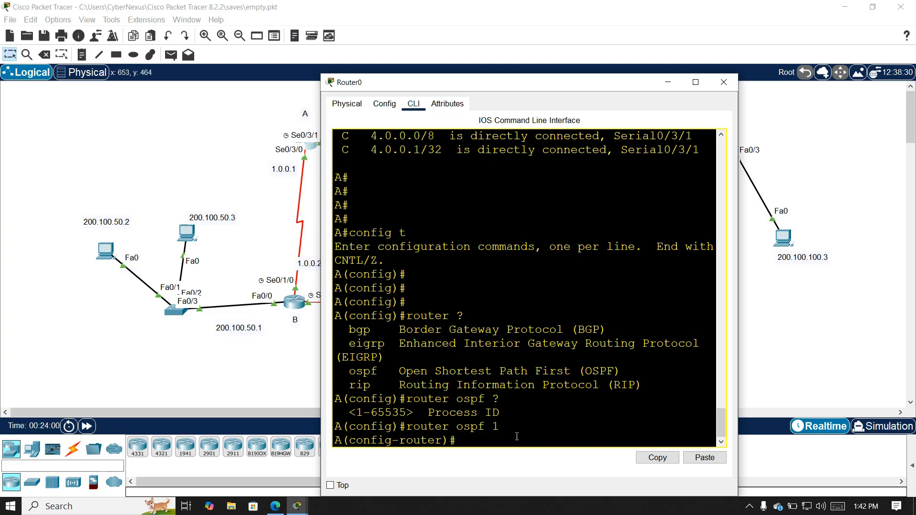
# List the OSPF router configuration commands and examine them in an enlarged window, particularly neighbor and network
pyautogui.write('?')
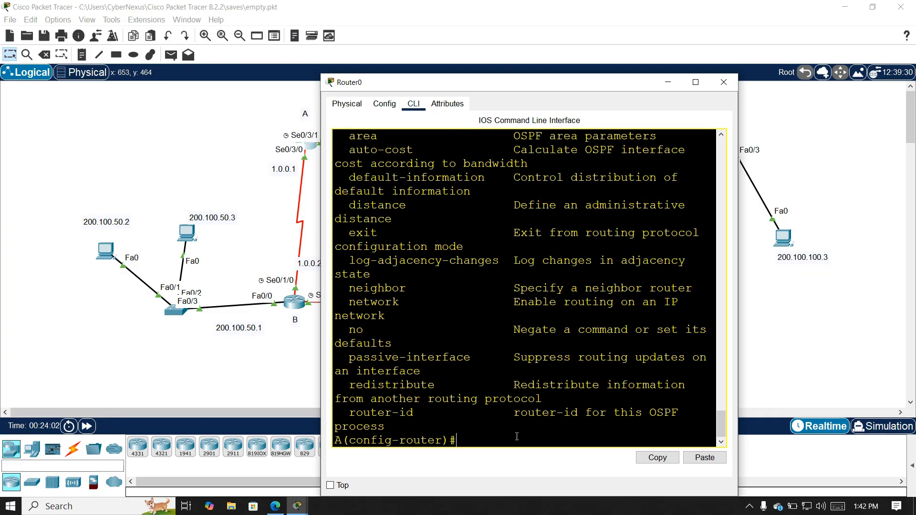
pyautogui.click(695, 82)
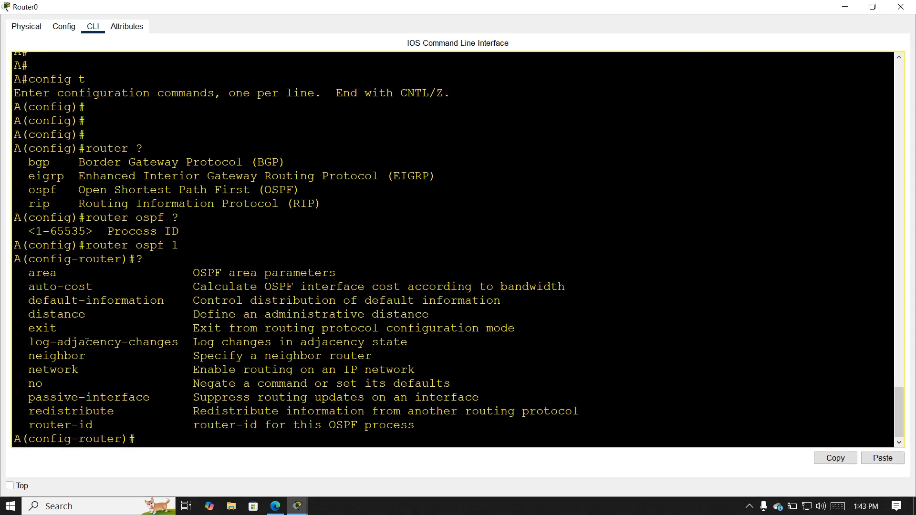
pyautogui.moveTo(26, 355); pyautogui.dragTo(110, 354)
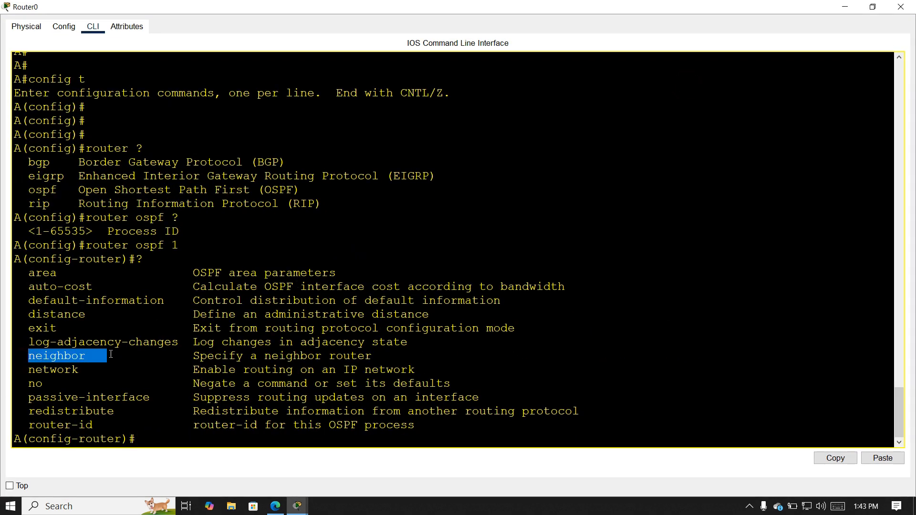
pyautogui.moveTo(27, 372); pyautogui.dragTo(118, 370)
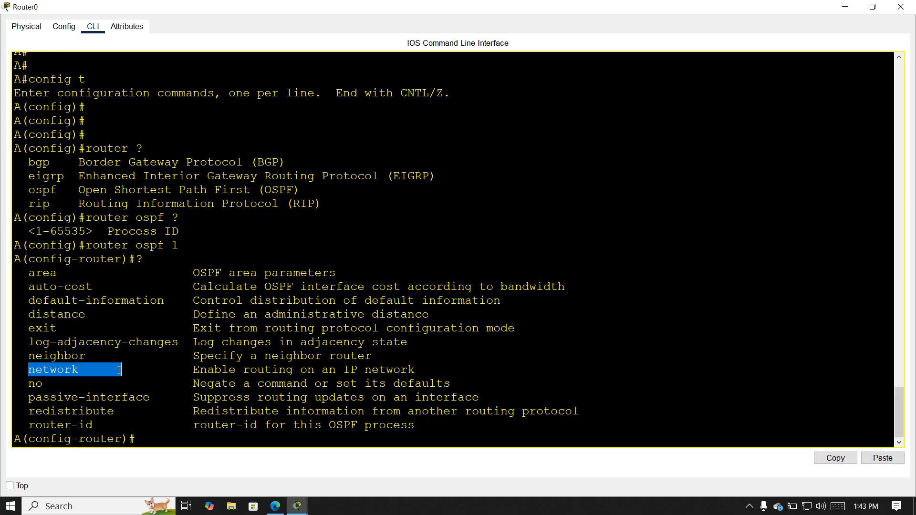
pyautogui.moveTo(128, 259); pyautogui.dragTo(106, 403)
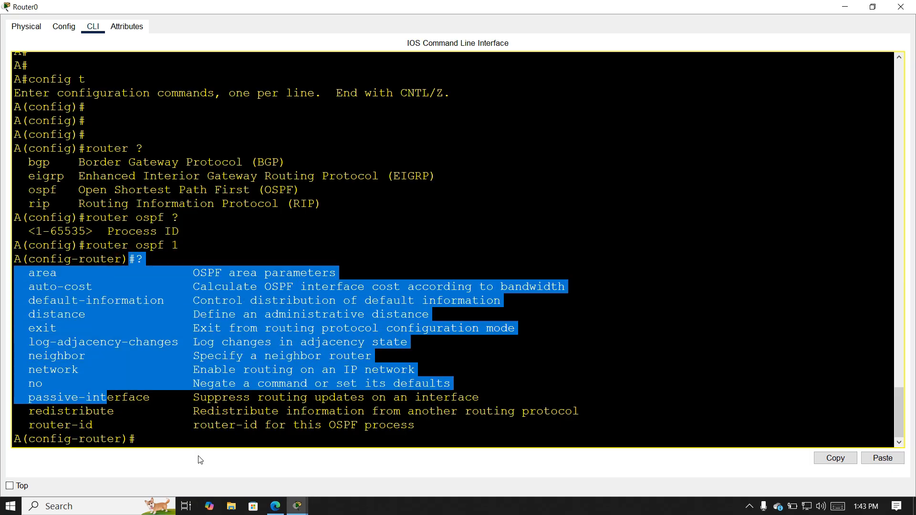
pyautogui.click(177, 443)
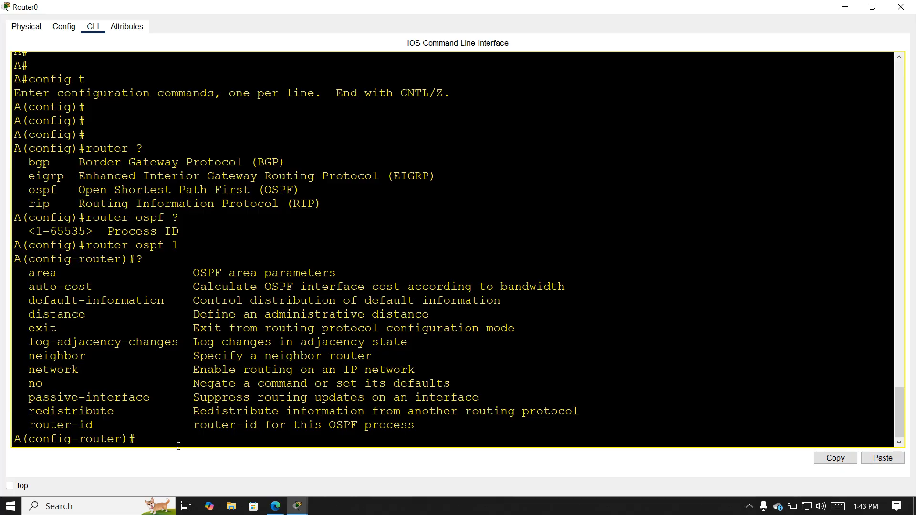
pyautogui.click(872, 7)
pyautogui.scroll(-2, 511, 359)
pyautogui.scroll(-10, 511, 358)
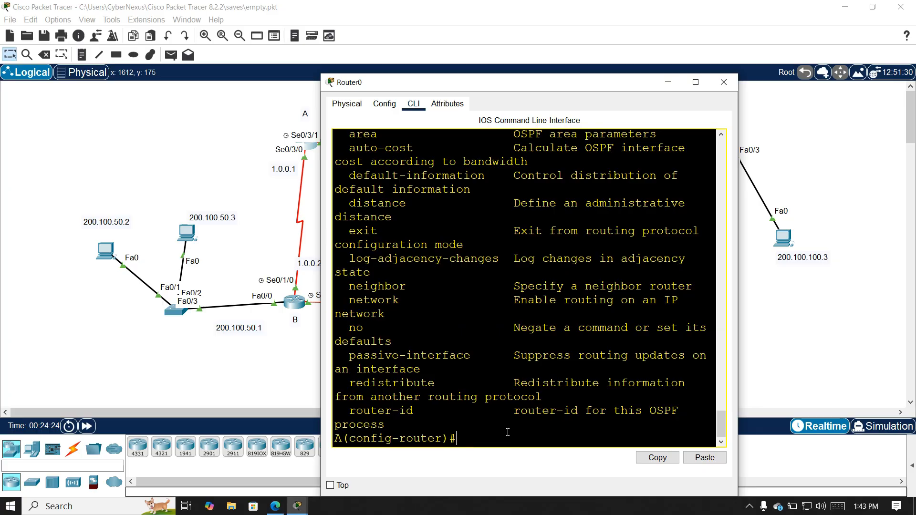
# Write an OSPF network command on router A for 4.0.0.0 with mask 255.0.0.0, without submitting it
pyautogui.press('Return')
pyautogui.press('Return')
pyautogui.press('Return')
pyautogui.press('Return')
pyautogui.press('Return')
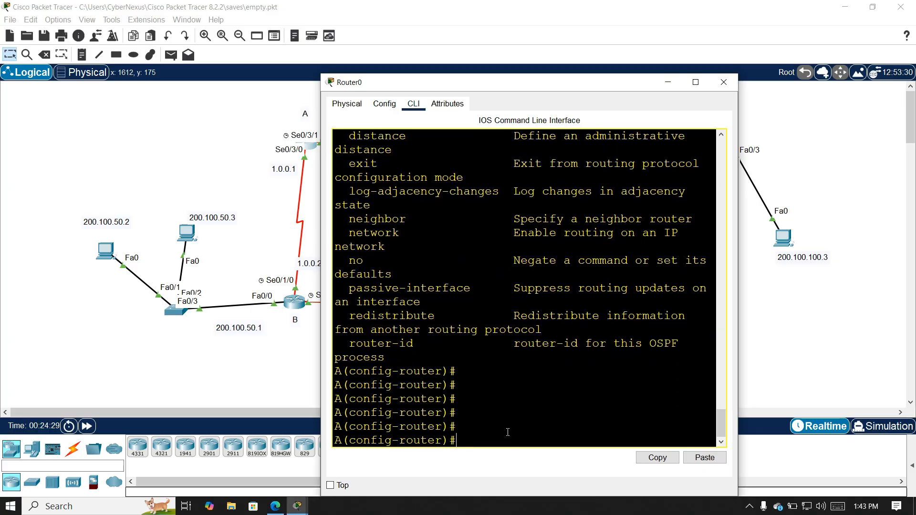
pyautogui.write('net')
pyautogui.press('Tab')
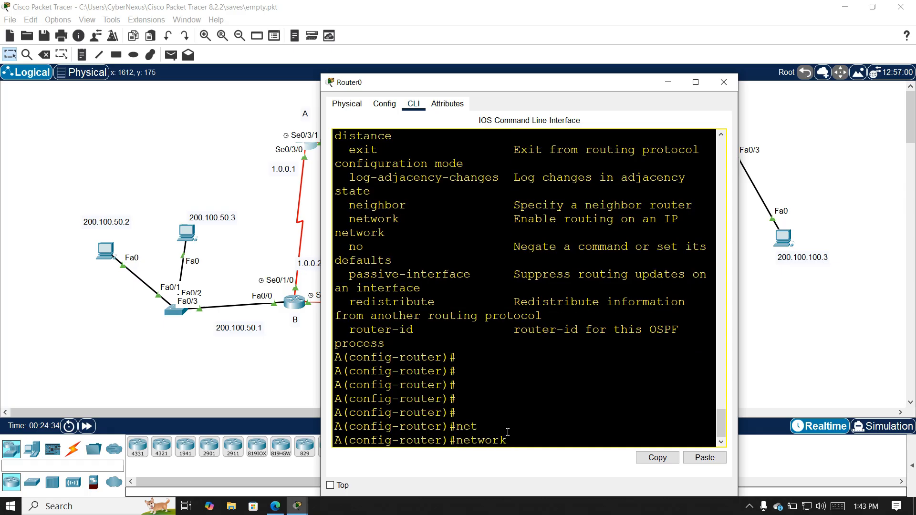
pyautogui.moveTo(458, 89); pyautogui.dragTo(529, 85)
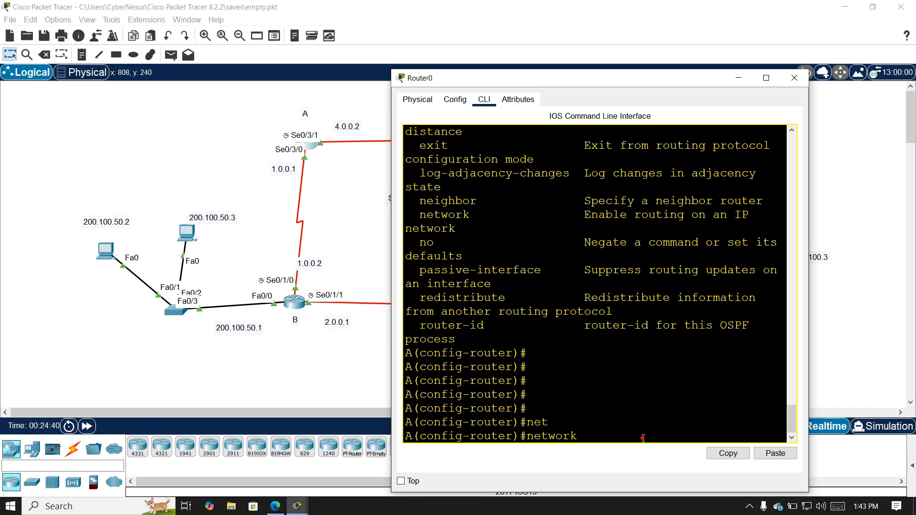
pyautogui.write('4.0.0.0')
pyautogui.write('255.0.0.0')
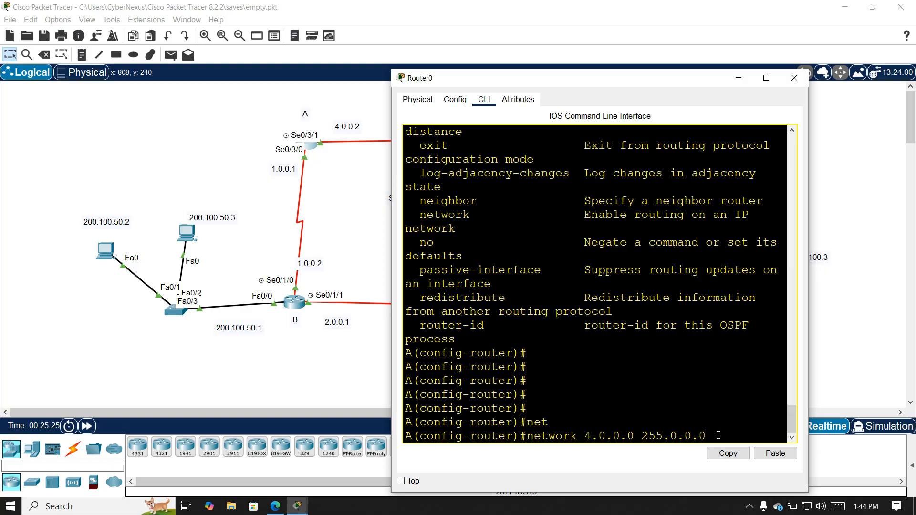
# Replace the subnet mask in the unsubmitted network 4.0.0.0 command with the wildcard mask 0.255.255.255
pyautogui.moveTo(716, 436); pyautogui.dragTo(642, 435)
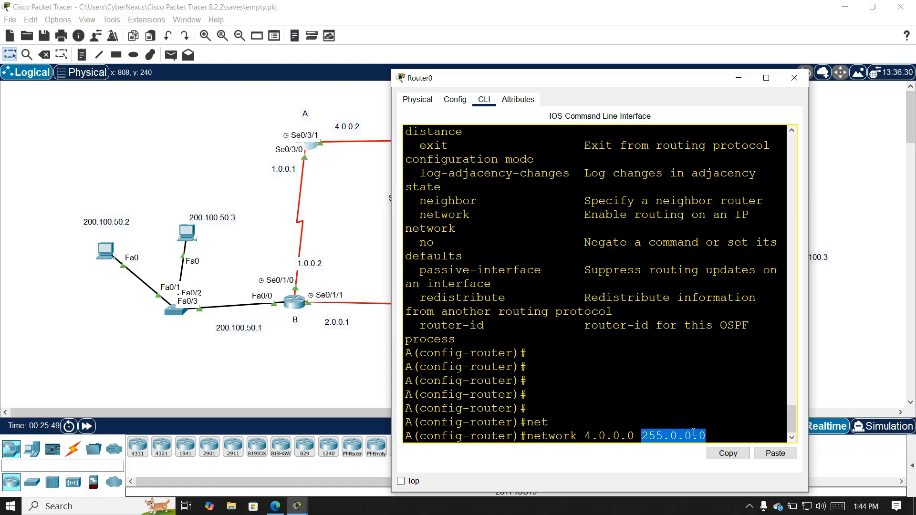
pyautogui.click(655, 438)
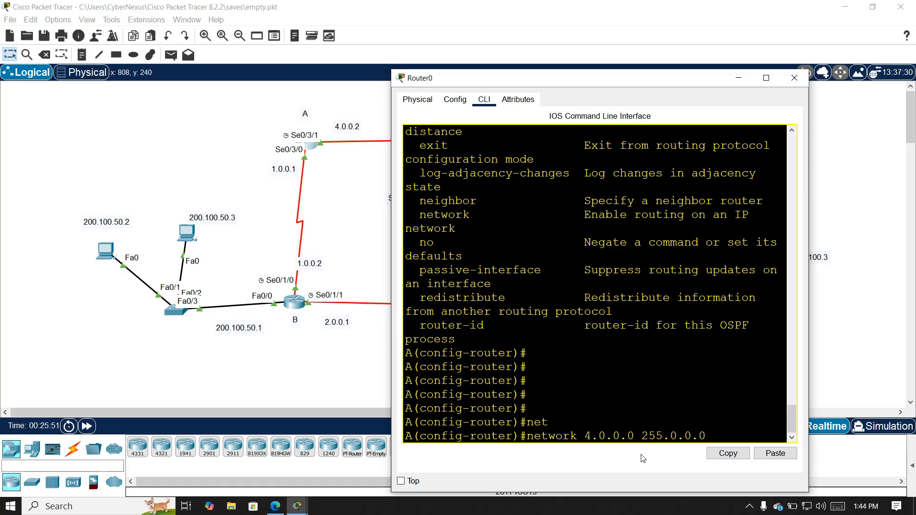
pyautogui.moveTo(639, 438); pyautogui.dragTo(662, 435)
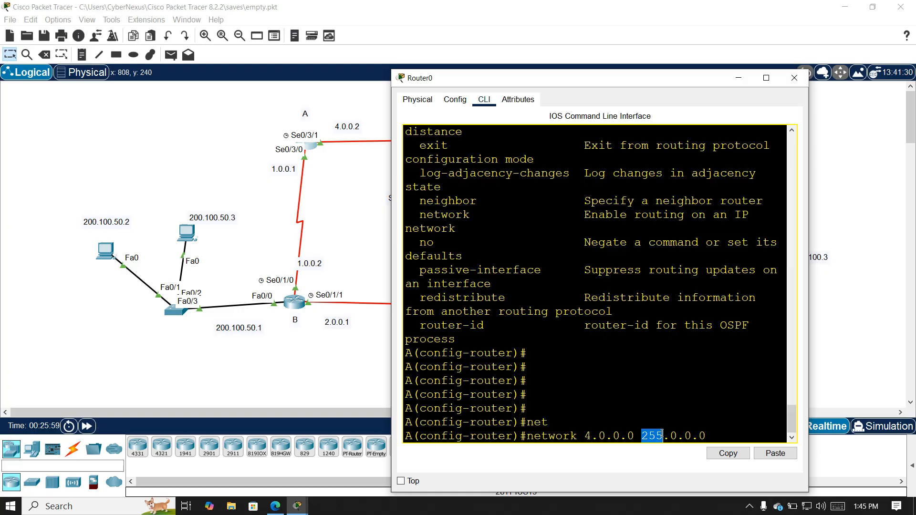
pyautogui.write('15')
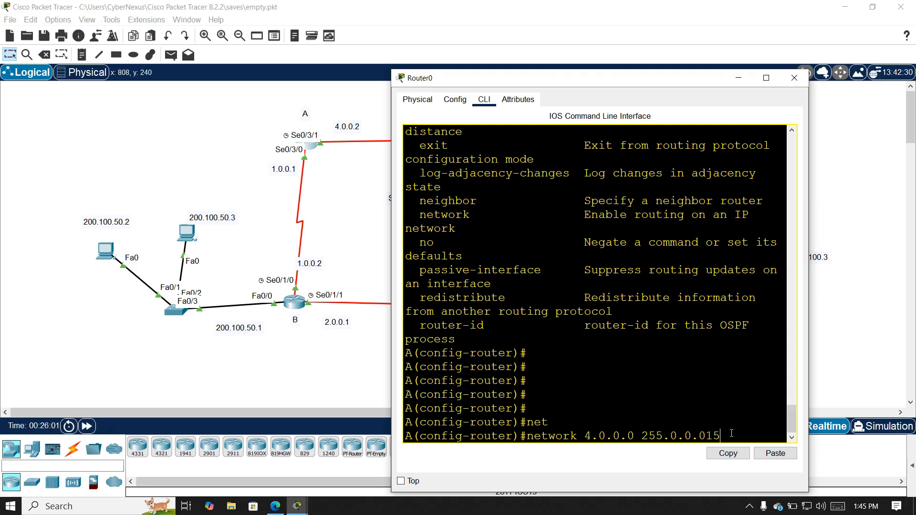
pyautogui.moveTo(731, 433); pyautogui.dragTo(666, 437)
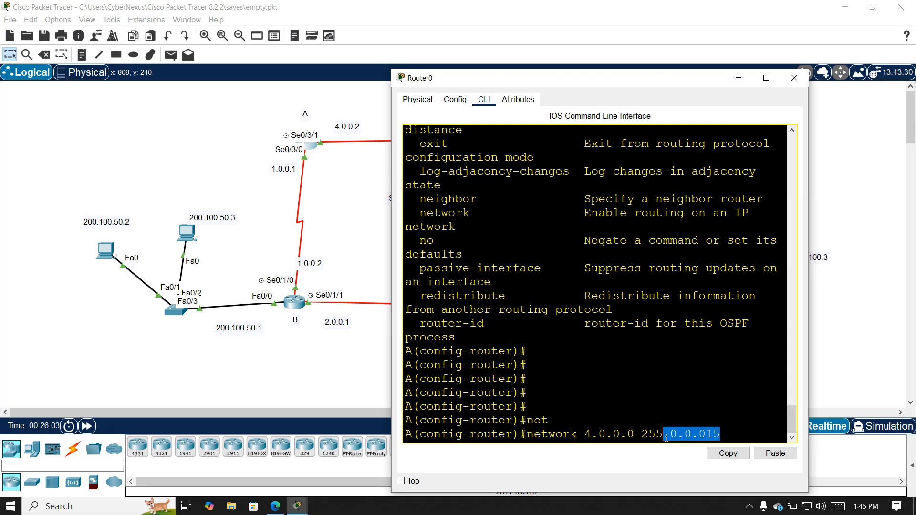
pyautogui.press('BackSpace')
pyautogui.press('BackSpace')
pyautogui.press('BackSpace')
pyautogui.press('BackSpace')
pyautogui.press('BackSpace')
pyautogui.press('BackSpace')
pyautogui.press('BackSpace')
pyautogui.press('BackSpace')
pyautogui.press('BackSpace')
pyautogui.press('BackSpace')
pyautogui.press('BackSpace')
pyautogui.write('15')
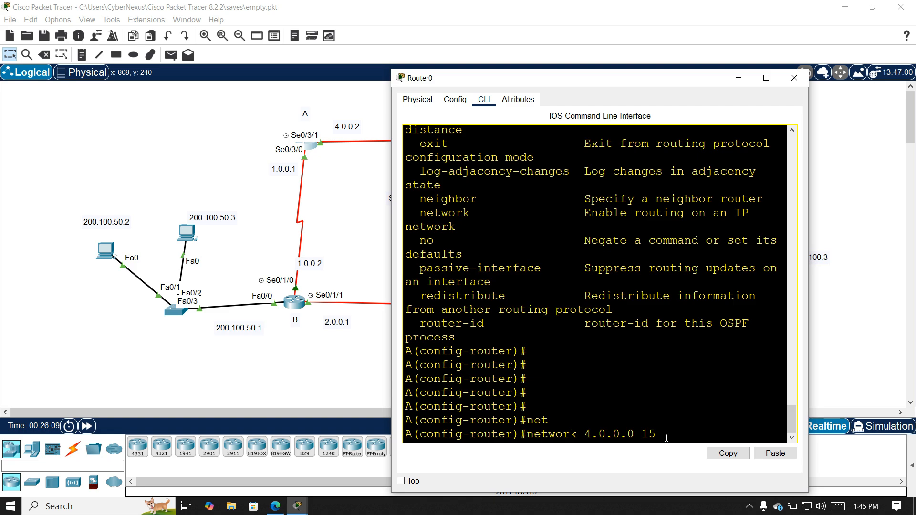
pyautogui.press('BackSpace')
pyautogui.press('BackSpace')
pyautogui.write('0.255.255.255')
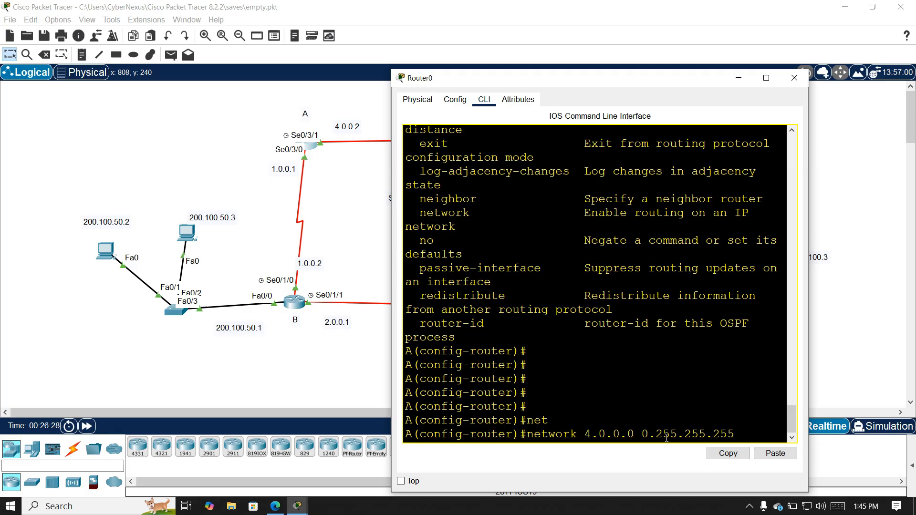
# Complete router A's pending network 4.0.0.0 command with area 10 and submit it
pyautogui.write(' area')
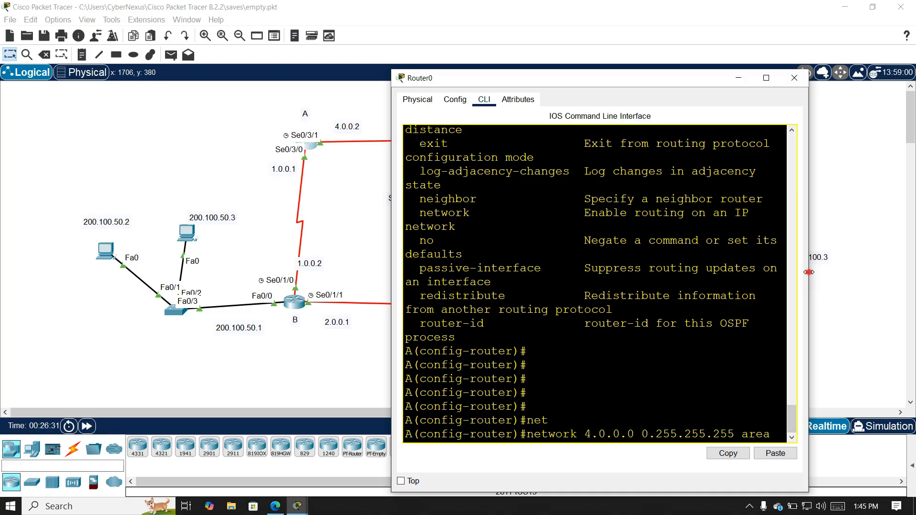
pyautogui.moveTo(808, 273); pyautogui.dragTo(886, 278)
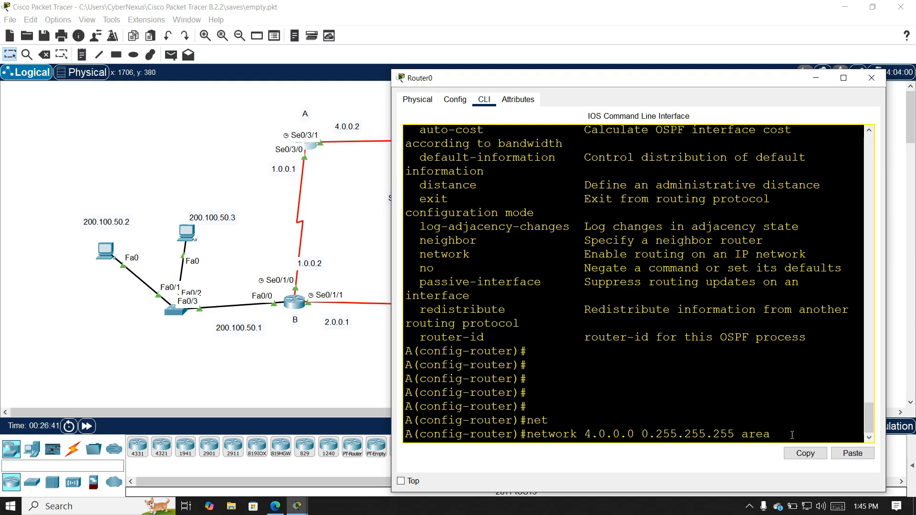
pyautogui.write('10')
pyautogui.press('Return')
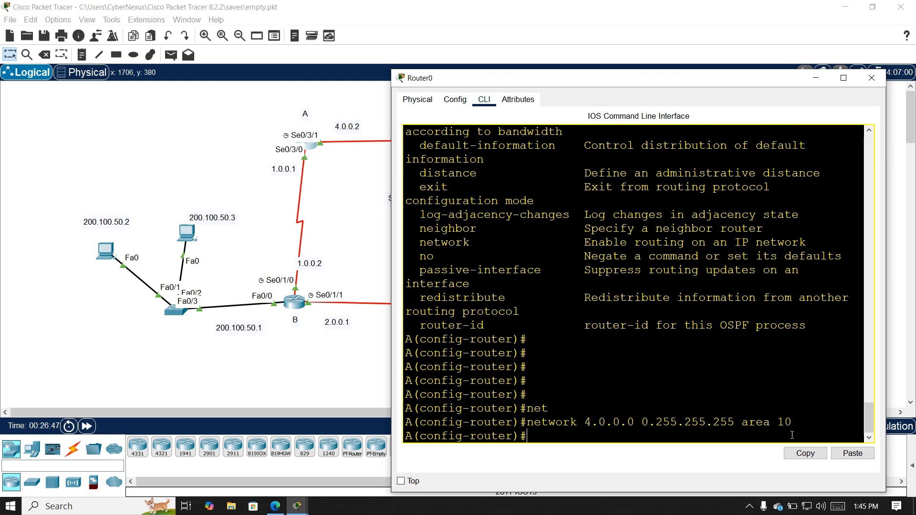
# Advertise network 1.0.0.0 with wildcard 0.255.255.255 in area 10 on router A, and leave OSPF configuration mode
pyautogui.press('Up')
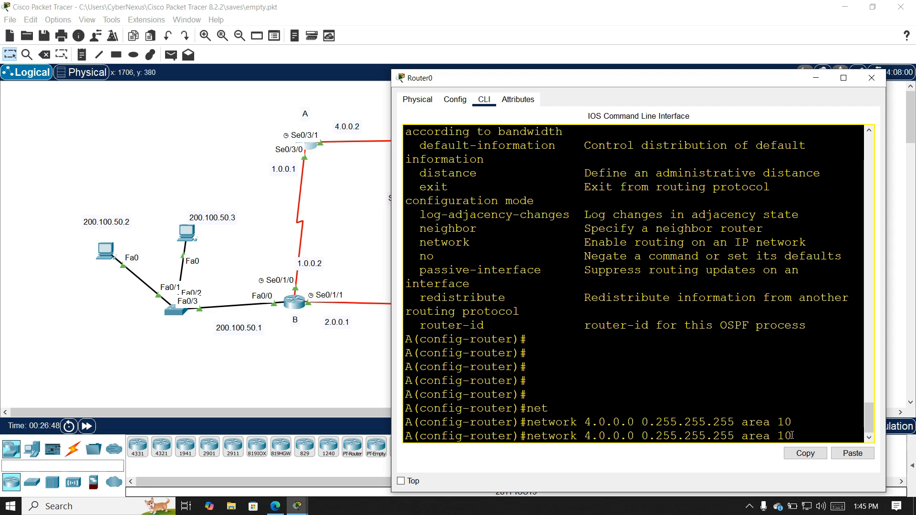
pyautogui.press('BackSpace')
pyautogui.write('1')
pyautogui.press('Return')
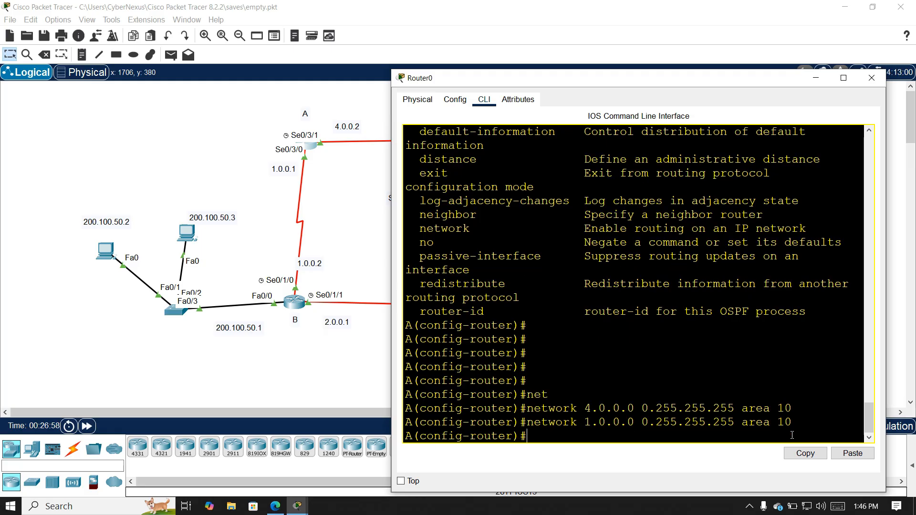
pyautogui.write('exit')
pyautogui.press('Return')
pyautogui.press('Return')
pyautogui.press('Return')
pyautogui.press('Return')
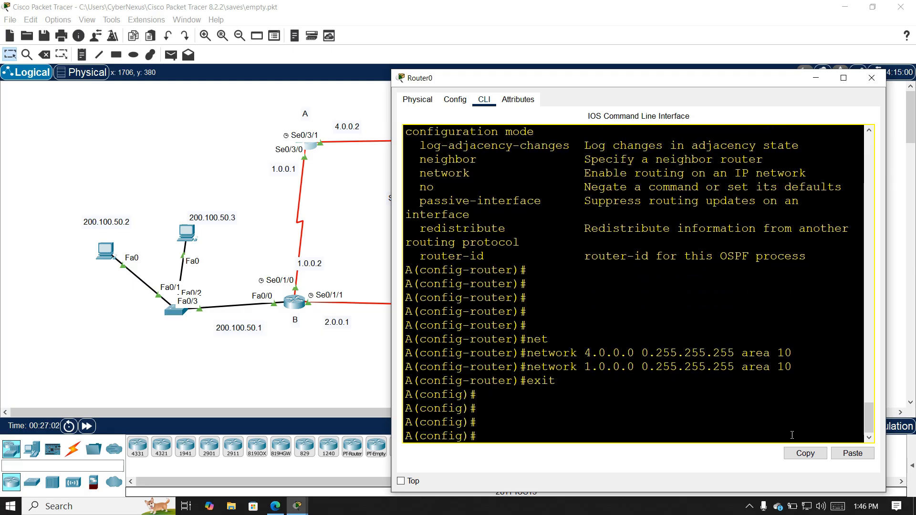
# Open router B's command line and enter global configuration mode
pyautogui.click(295, 308)
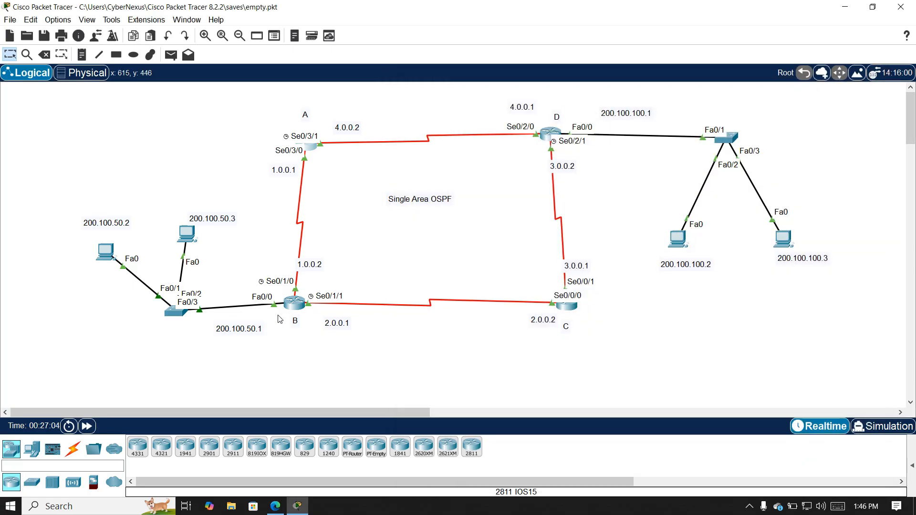
pyautogui.click(296, 308)
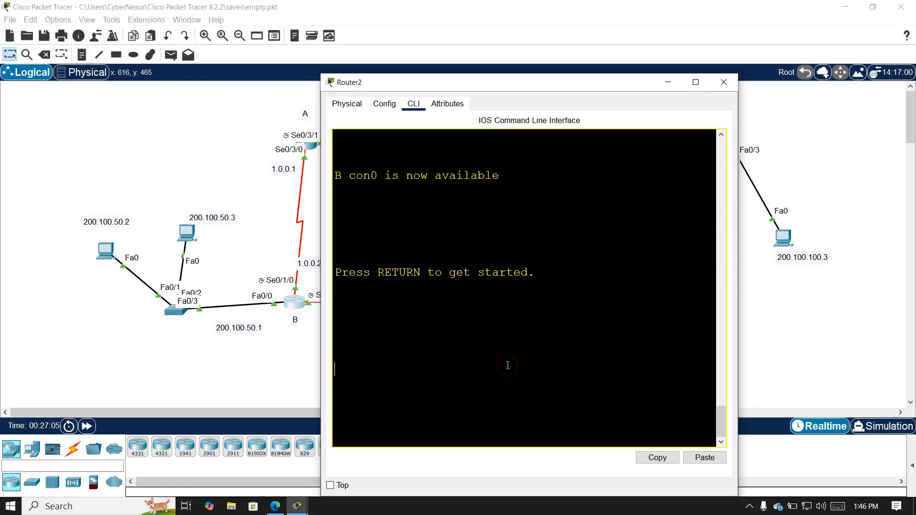
pyautogui.press('Return')
pyautogui.press('Return')
pyautogui.press('Return')
pyautogui.write('en')
pyautogui.press('Return')
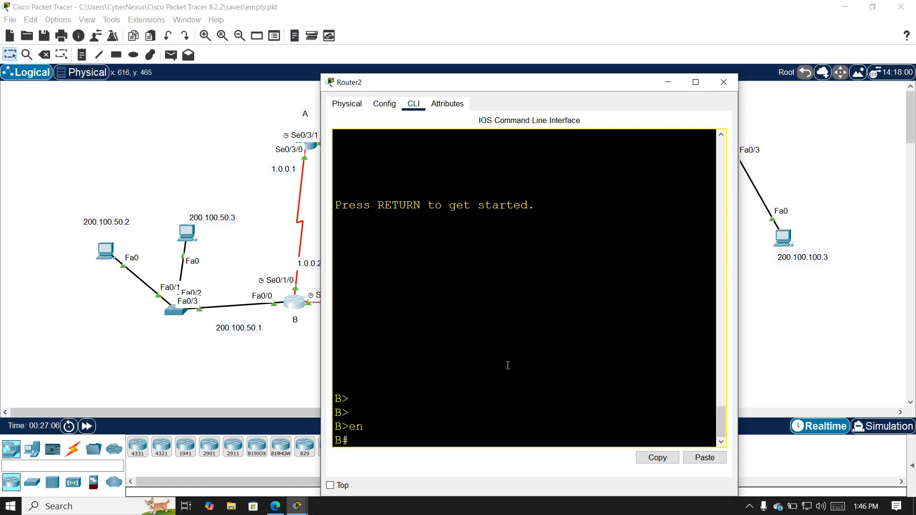
pyautogui.press('Return')
pyautogui.press('Return')
pyautogui.write('config t')
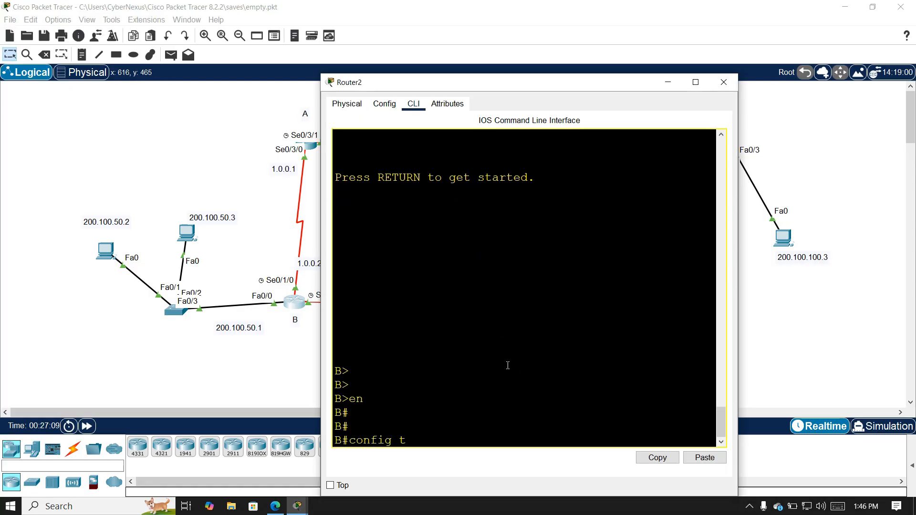
pyautogui.press('Return')
pyautogui.press('Return')
pyautogui.press('Return')
pyautogui.press('Return')
# Start OSPF process 12 on router B
pyautogui.write('router ')
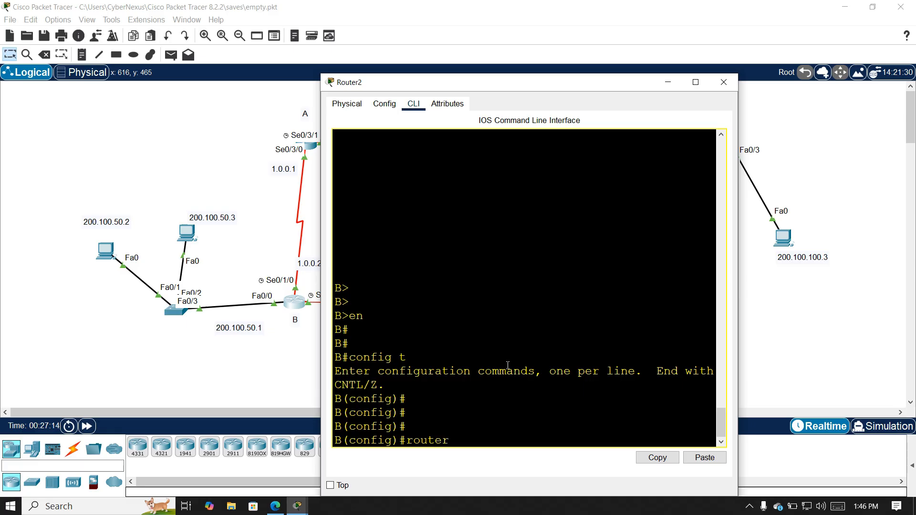
pyautogui.write('osp')
pyautogui.press('Tab')
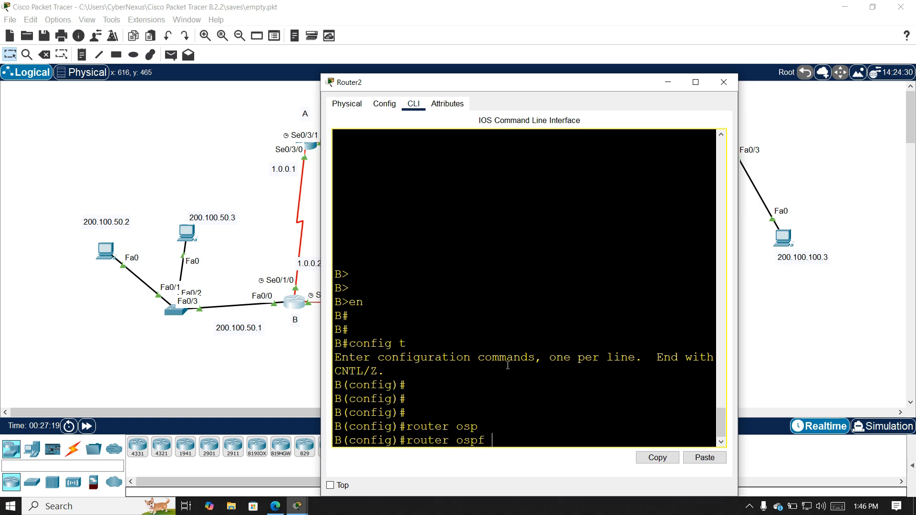
pyautogui.write('12')
pyautogui.press('Return')
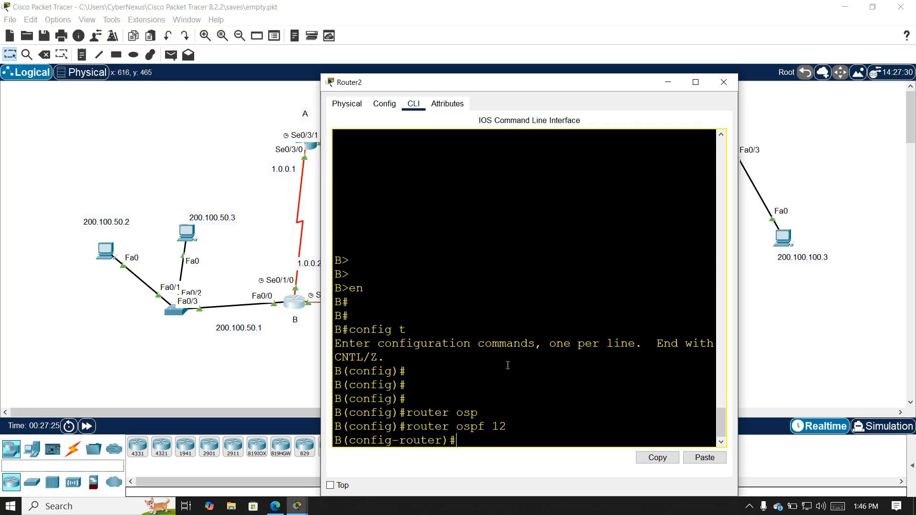
# Advertise network 1.0.0.0 with wildcard 0.255.255.255 in OSPF area 10 on router B
pyautogui.write('net')
pyautogui.press('Tab')
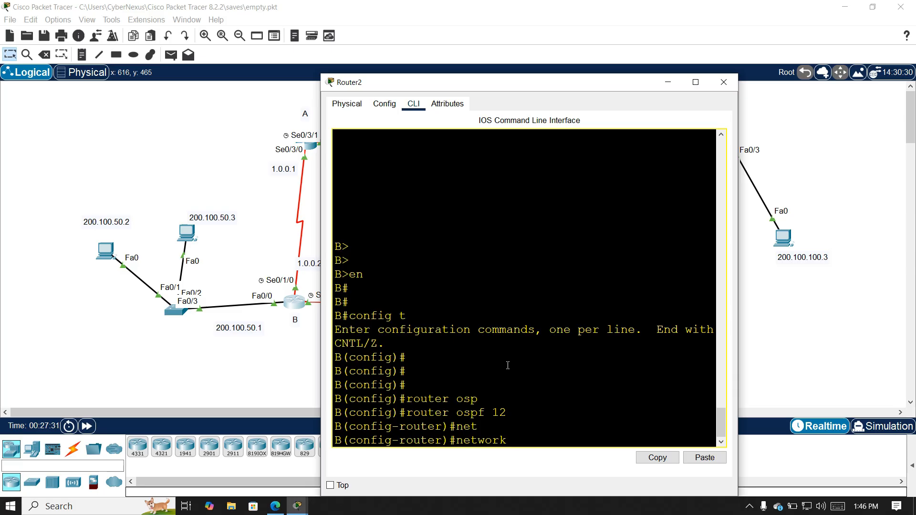
pyautogui.write('1.0.0.0 0.255.255.255 area')
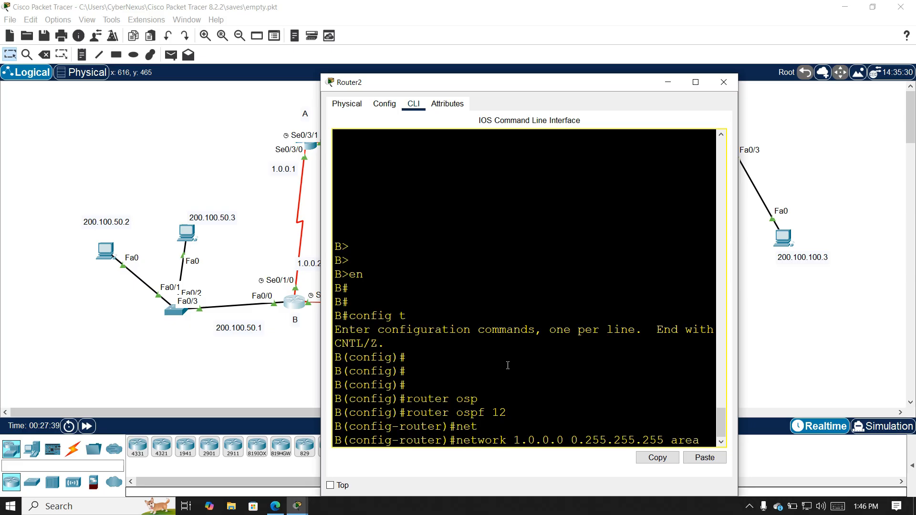
pyautogui.write(' 00')
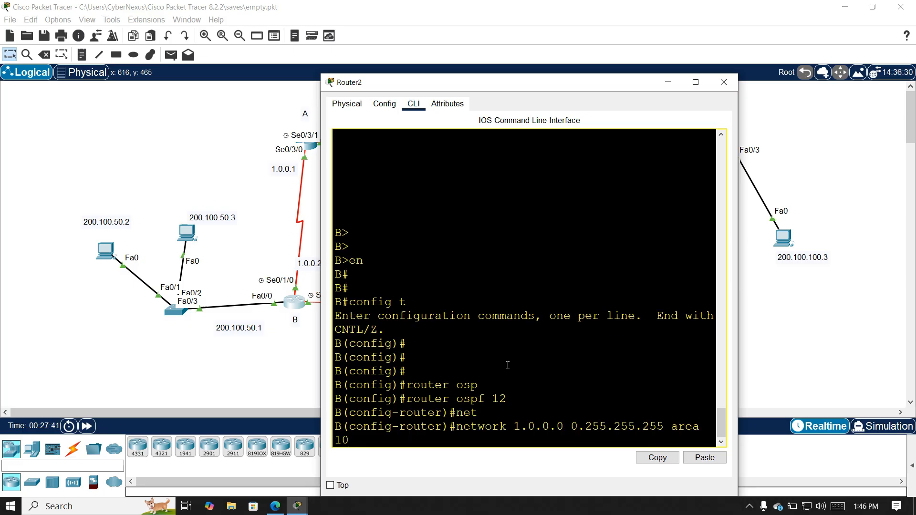
pyautogui.press('Return')
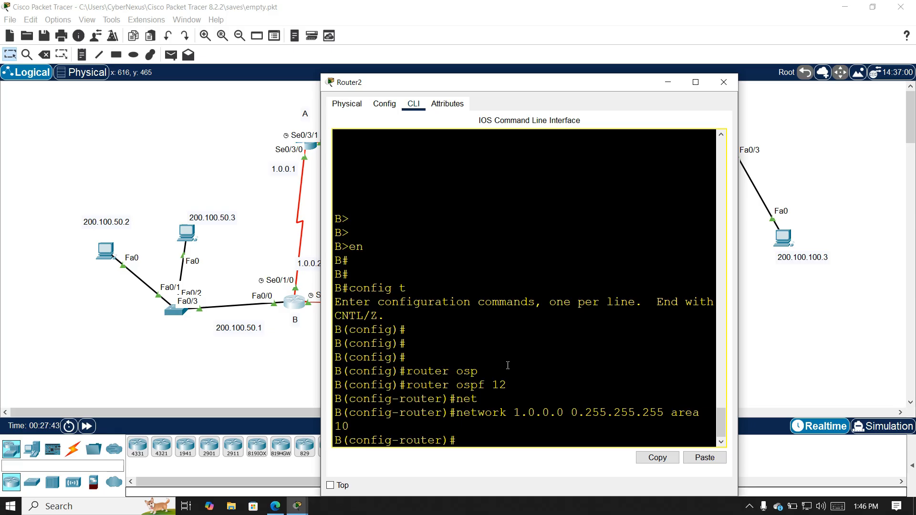
# Examine the OSPF adjacency message on router B's console in a widened window
pyautogui.moveTo(738, 301); pyautogui.dragTo(807, 316)
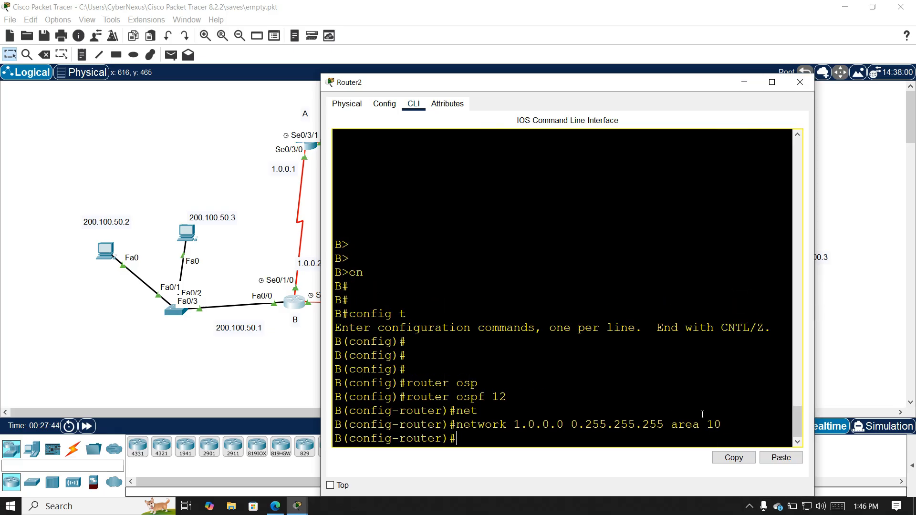
pyautogui.press('Return')
pyautogui.press('Return')
pyautogui.press('Return')
pyautogui.press('Return')
pyautogui.press('Return')
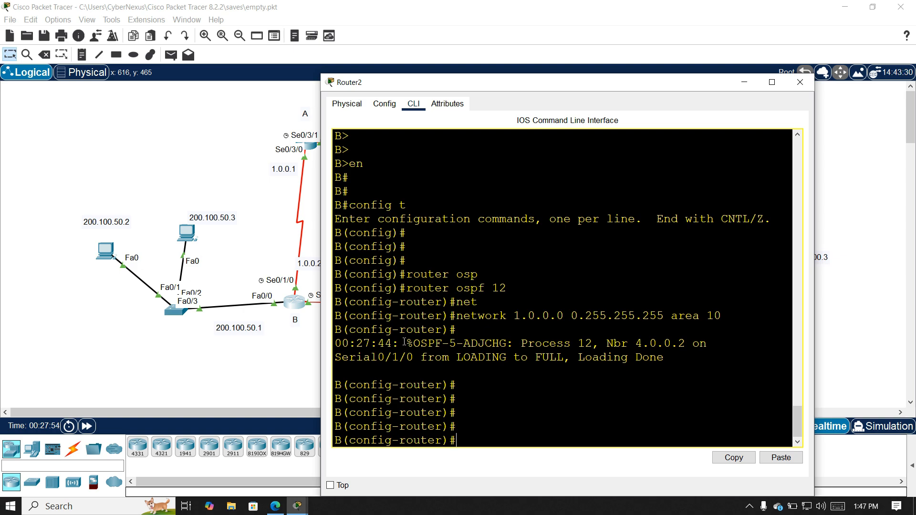
pyautogui.moveTo(405, 345); pyautogui.dragTo(671, 357)
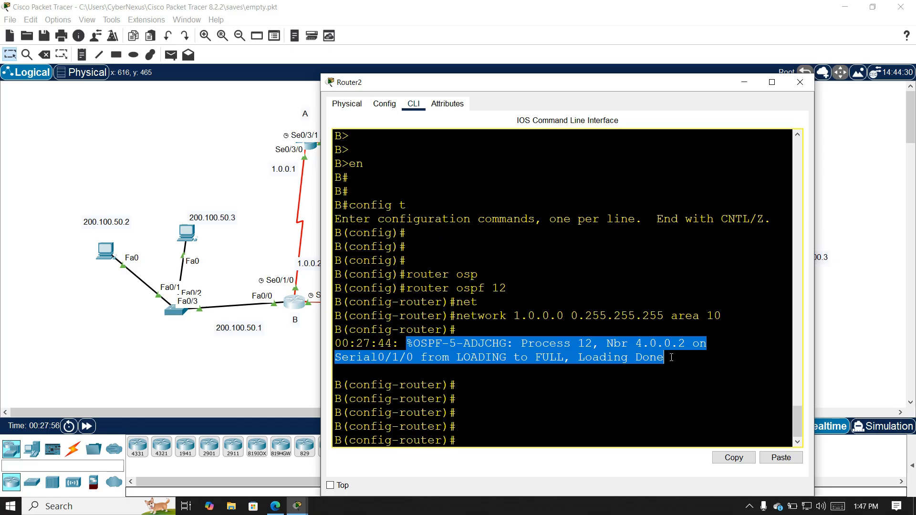
pyautogui.click(520, 440)
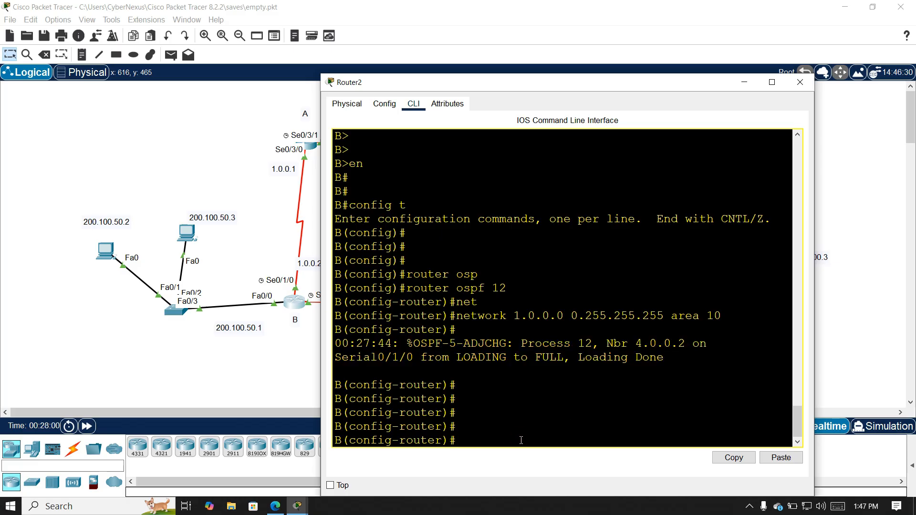
pyautogui.press('Return')
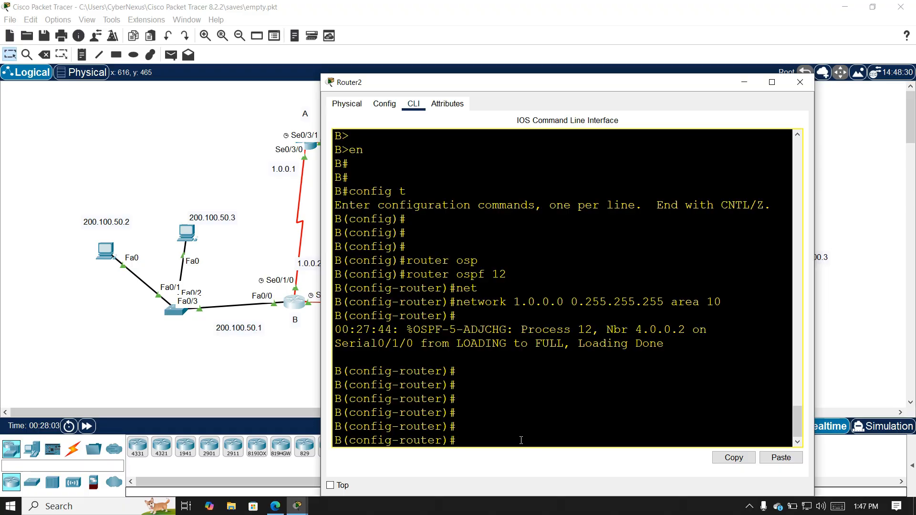
# Advertise network 2.0.0.0 with wildcard 0.255.255.255 in OSPF area 10 on router B
pyautogui.press('Up')
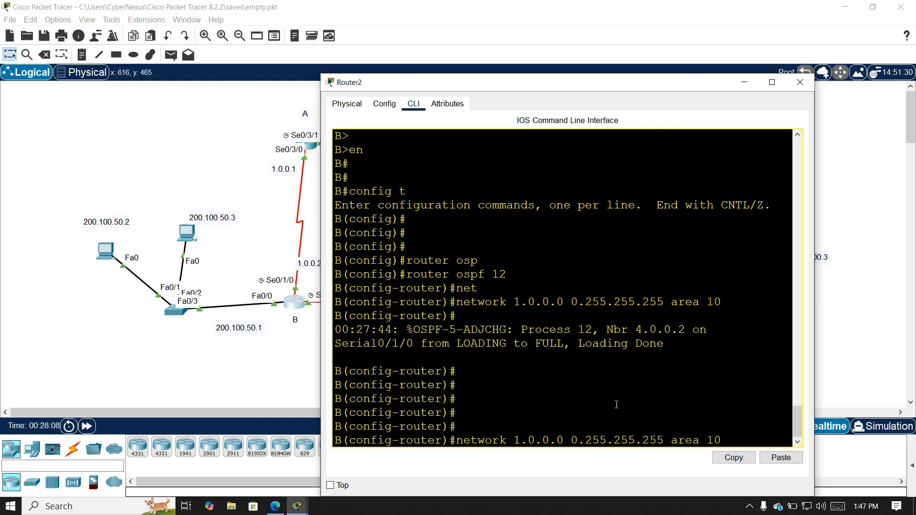
pyautogui.press('Delete')
pyautogui.write('2')
pyautogui.press('Return')
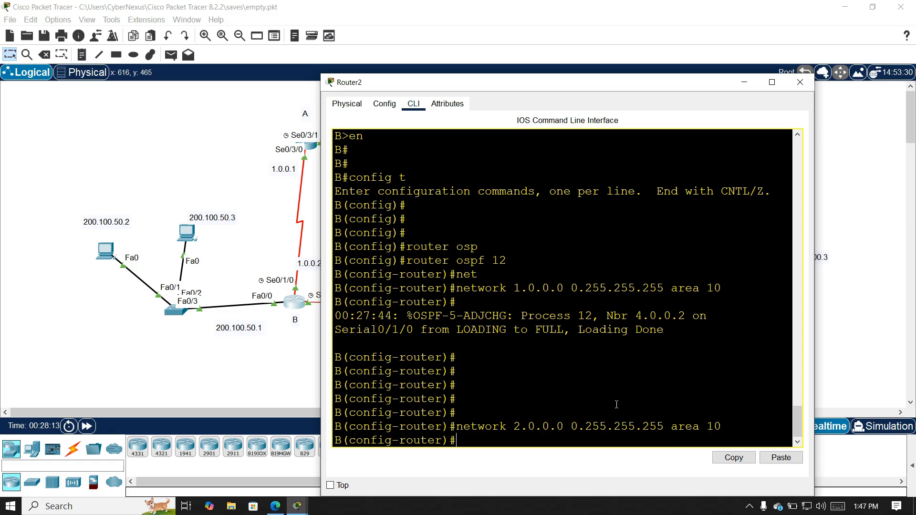
# Advertise router B's LAN 200.100.50.0 with wildcard 0.0.0.255 in OSPF area 10
pyautogui.write('net')
pyautogui.press('Tab')
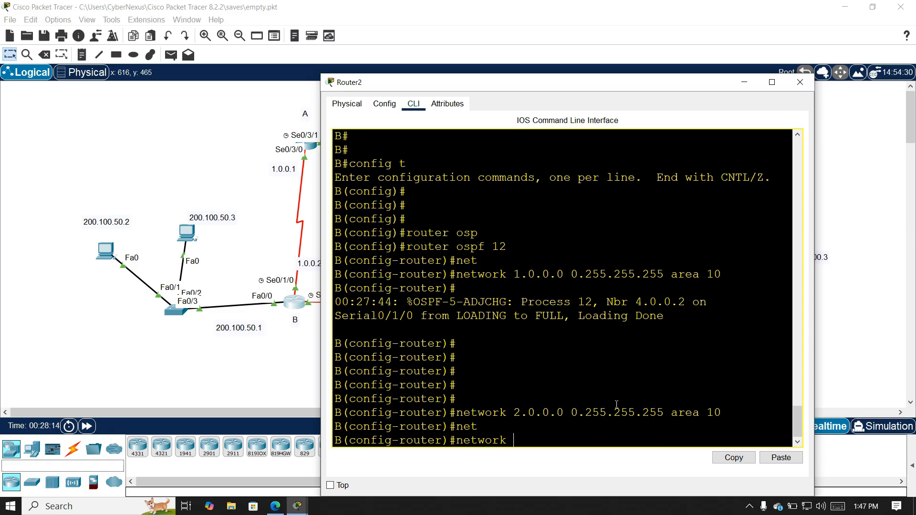
pyautogui.write('200.100.50.0')
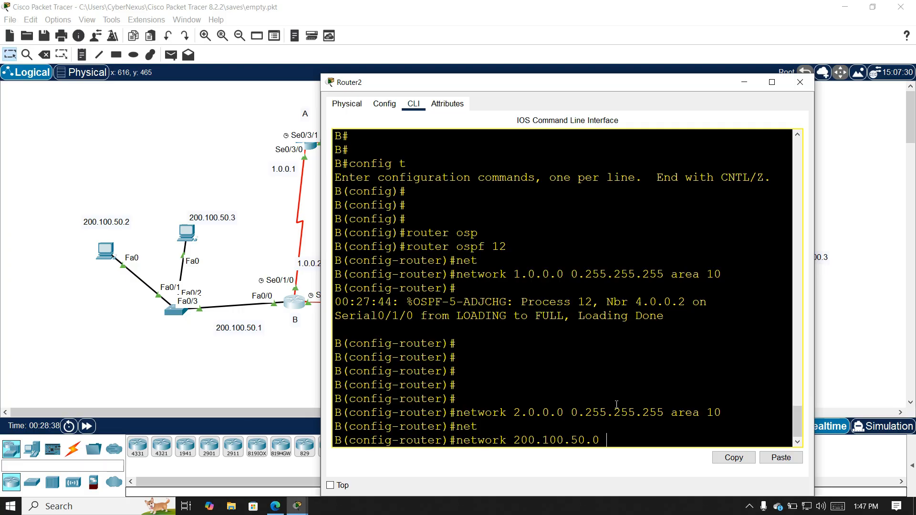
pyautogui.write('0.0.0.255')
pyautogui.moveTo(605, 435); pyautogui.dragTo(673, 441)
pyautogui.click(651, 441)
pyautogui.click(680, 440)
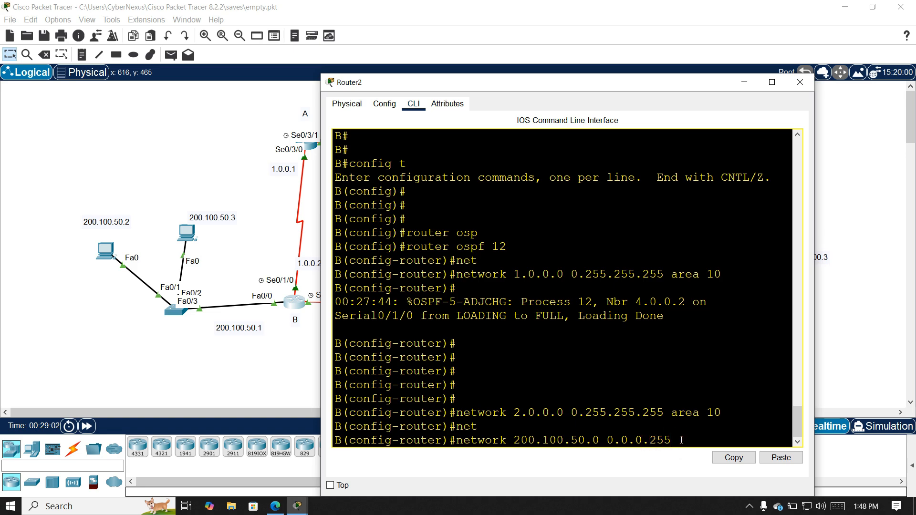
pyautogui.write('area 10')
pyautogui.press('Return')
pyautogui.press('Return')
pyautogui.press('Return')
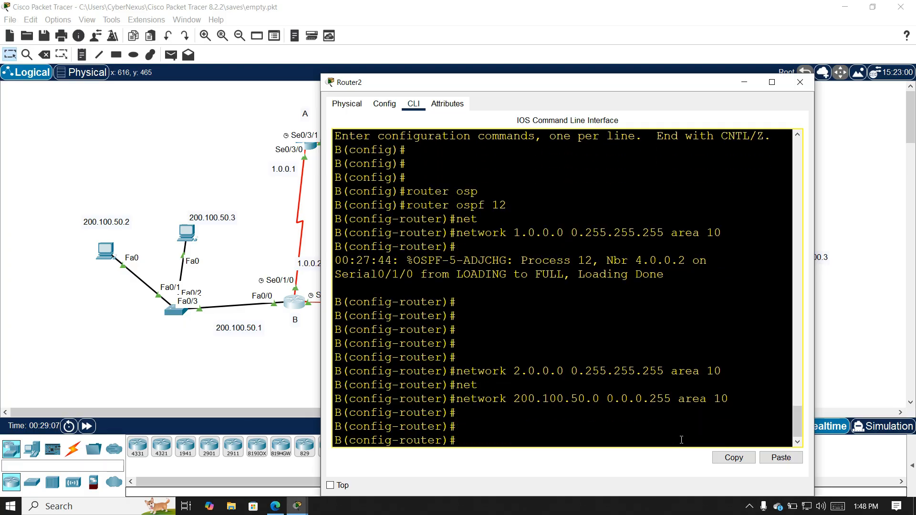
# Leave OSPF configuration mode on router B and close its window
pyautogui.write('exit')
pyautogui.press('Return')
pyautogui.press('Return')
pyautogui.press('Return')
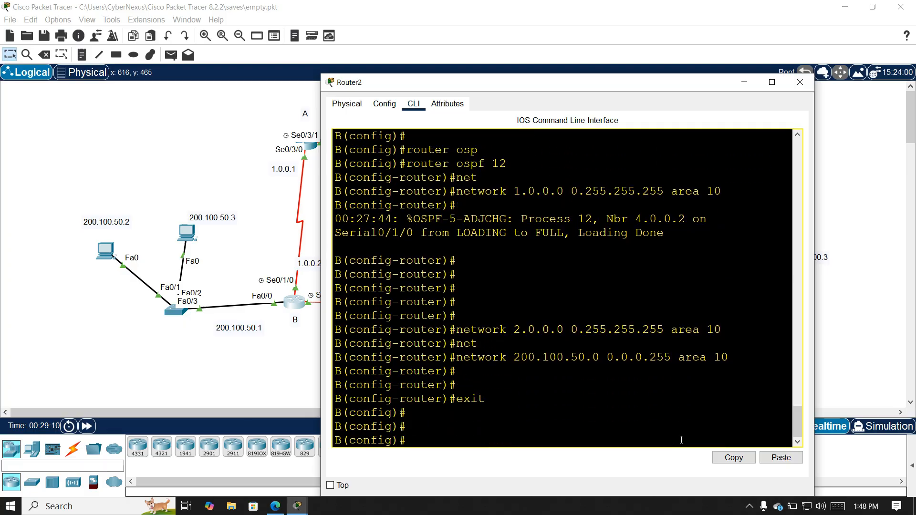
pyautogui.click(800, 82)
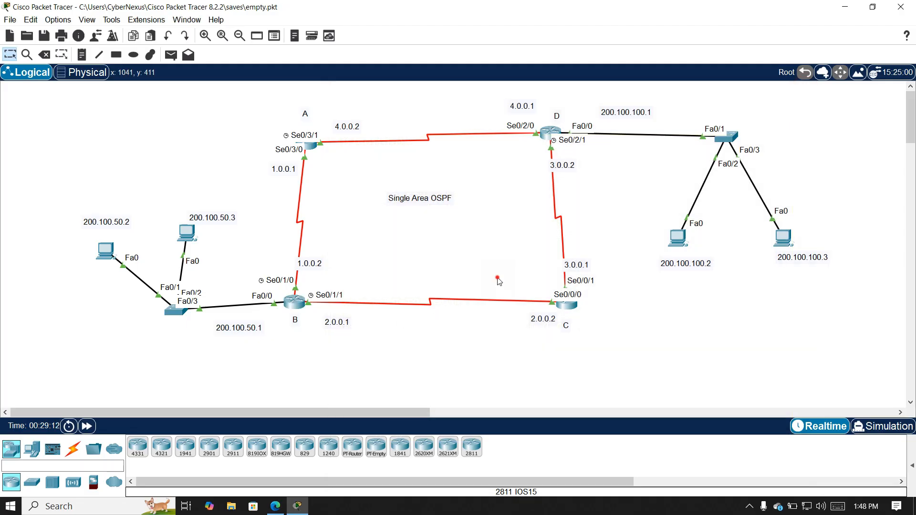
# Open router C's command line and enter global configuration mode
pyautogui.click(563, 307)
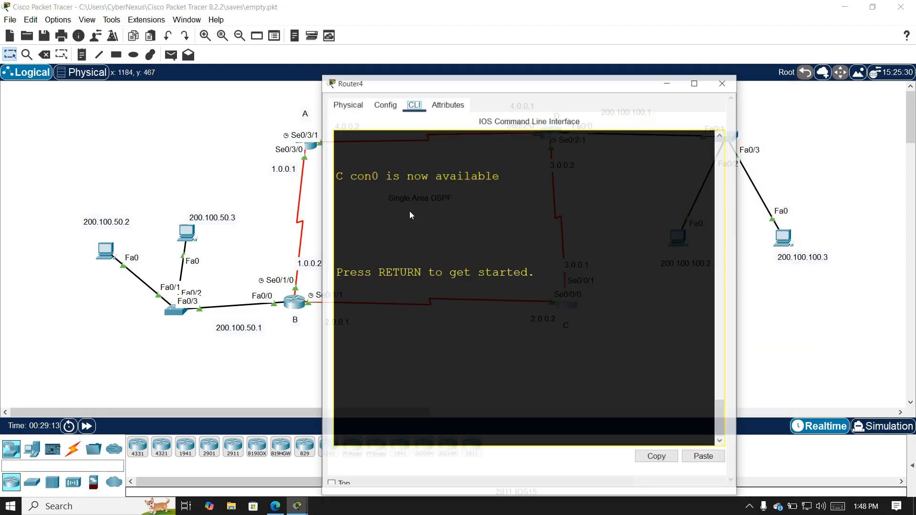
pyautogui.click(514, 346)
pyautogui.press('Return')
pyautogui.press('Return')
pyautogui.press('Return')
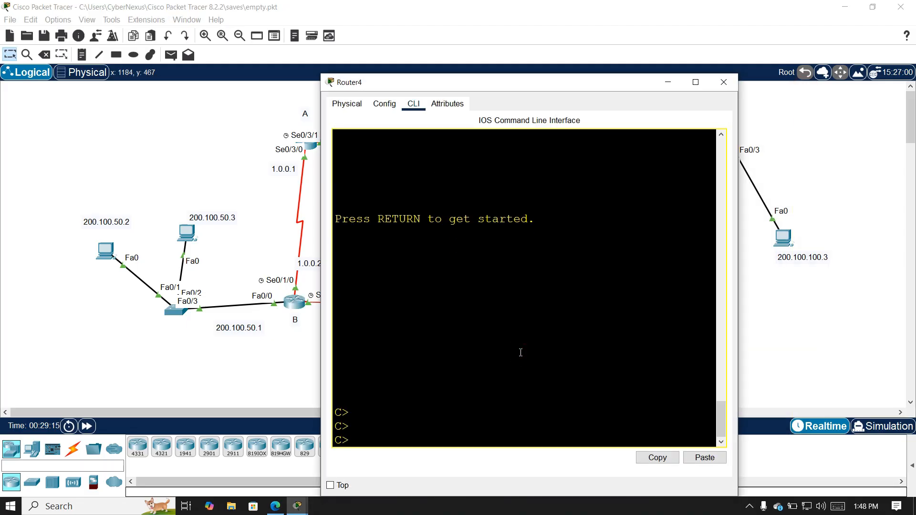
pyautogui.write('en')
pyautogui.press('Tab')
pyautogui.press('Return')
pyautogui.press('Return')
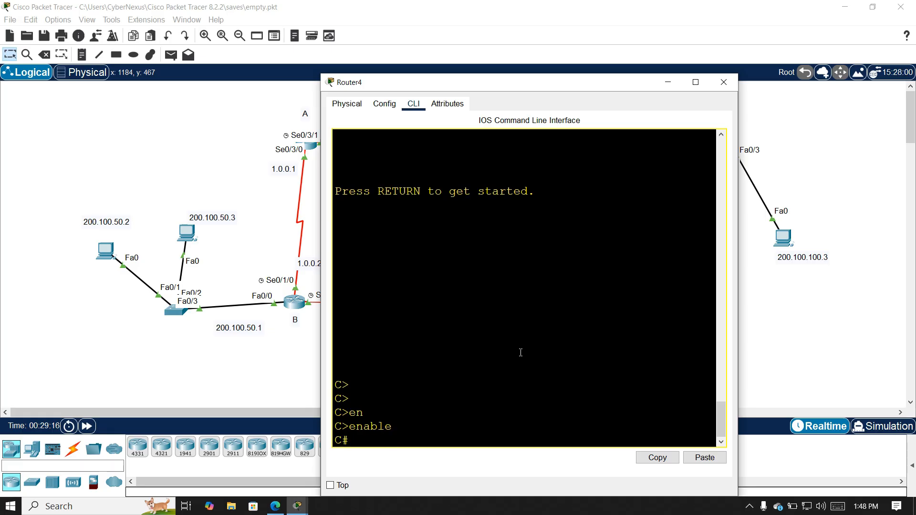
pyautogui.write('config t')
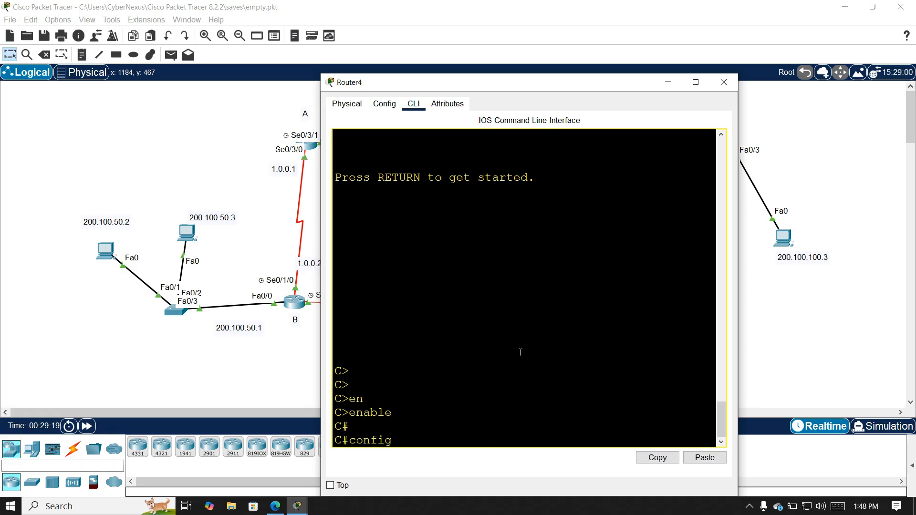
pyautogui.press('Return')
pyautogui.press('Return')
pyautogui.press('Return')
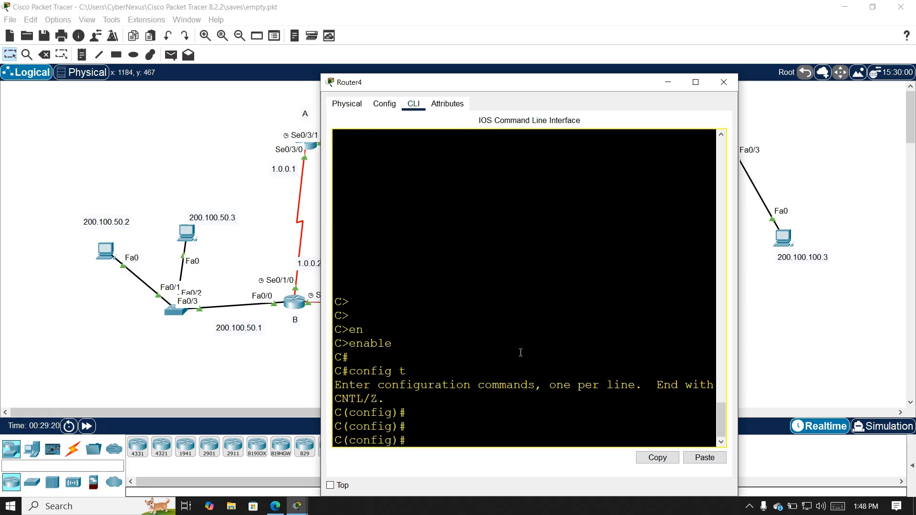
# Start OSPF process 13 on router C and advertise network 2.0.0.0 with wildcard 0.255.255.255 in area 10
pyautogui.write('router ospf ')
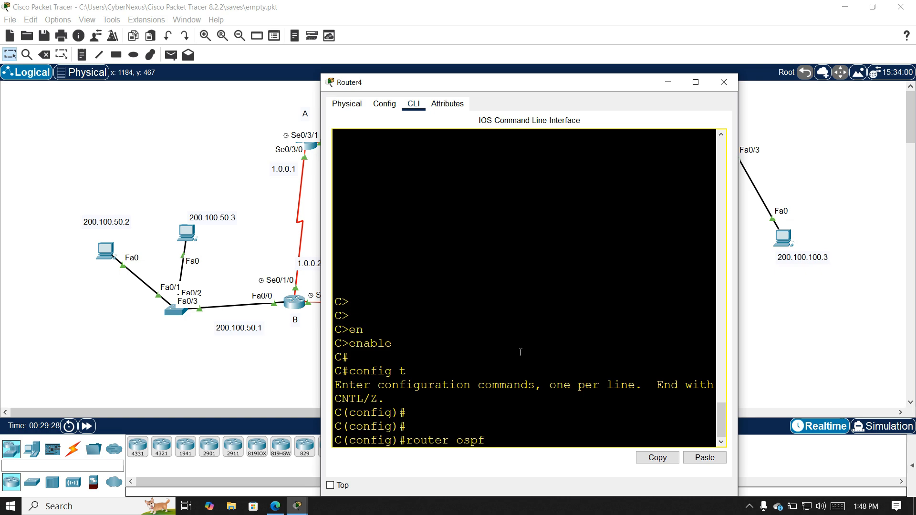
pyautogui.write('13')
pyautogui.press('Return')
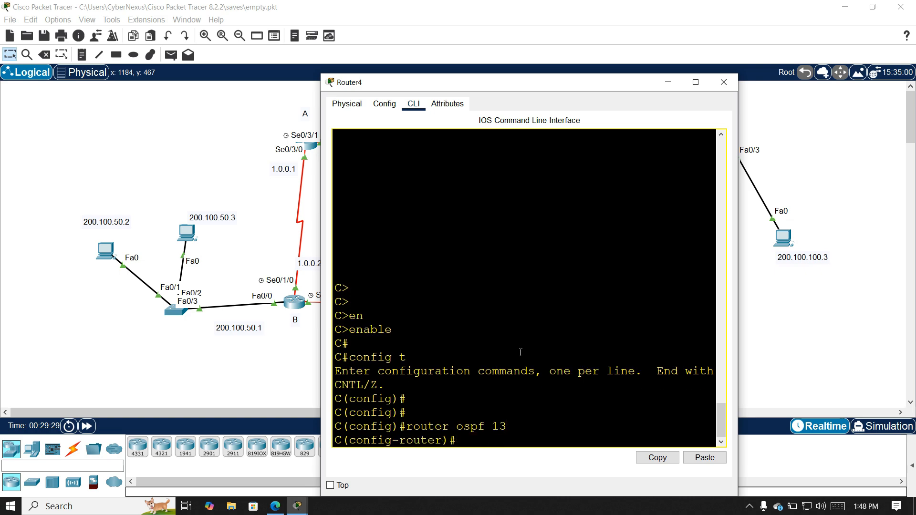
pyautogui.write('net')
pyautogui.press('Tab')
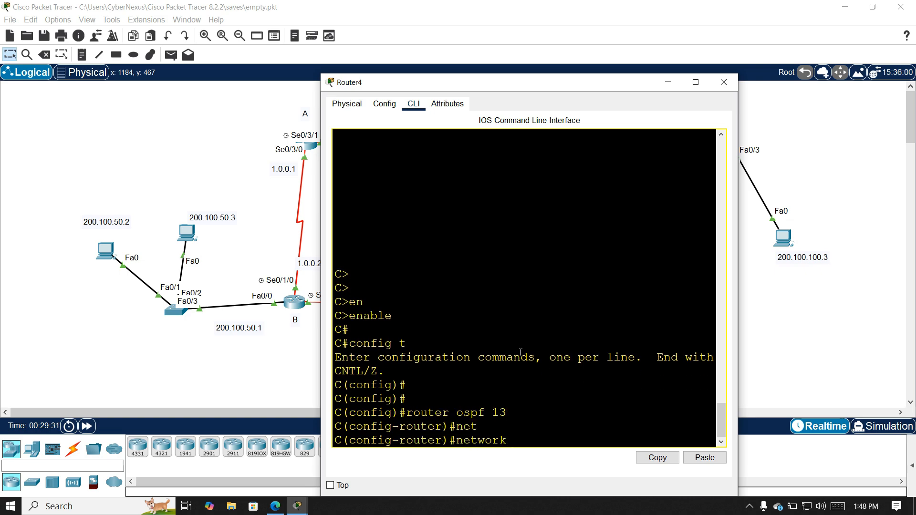
pyautogui.write('2.0.0.0 0.2')
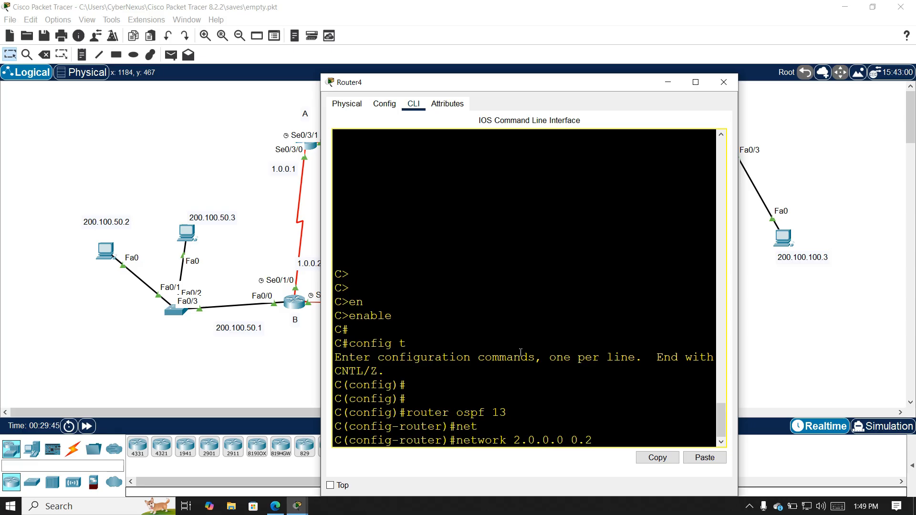
pyautogui.write('55.255.255 area 10')
pyautogui.press('Return')
pyautogui.press('Return')
pyautogui.press('Return')
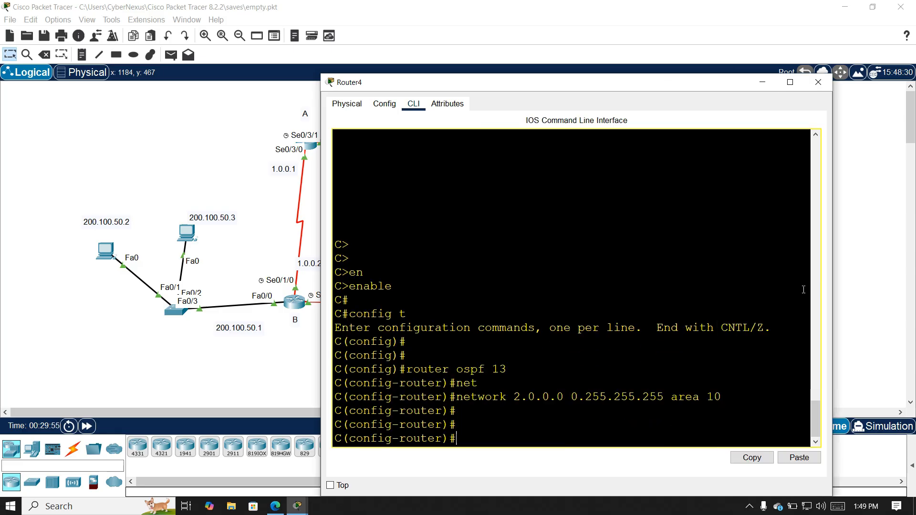
# Advertise network 3.0.0.0 with wildcard 0.255.255.255 in OSPF area 10 on router C
pyautogui.click(534, 440)
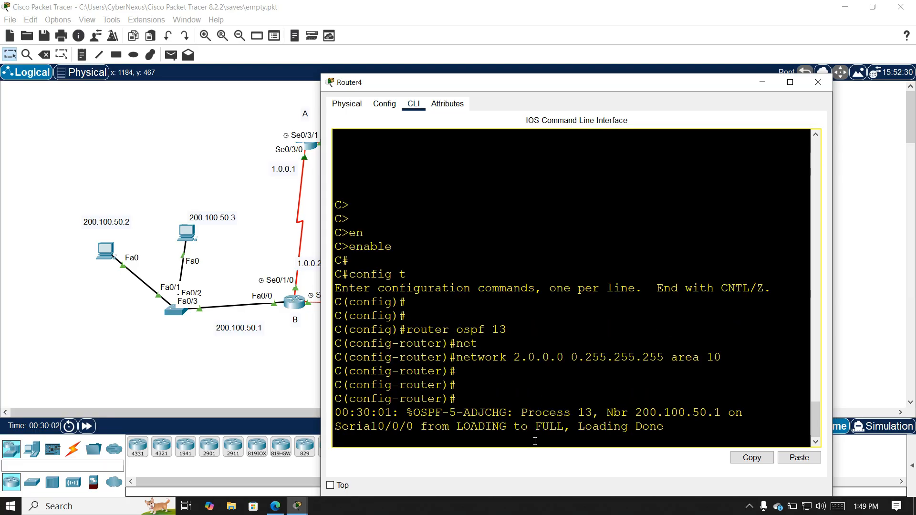
pyautogui.press('Return')
pyautogui.press('Return')
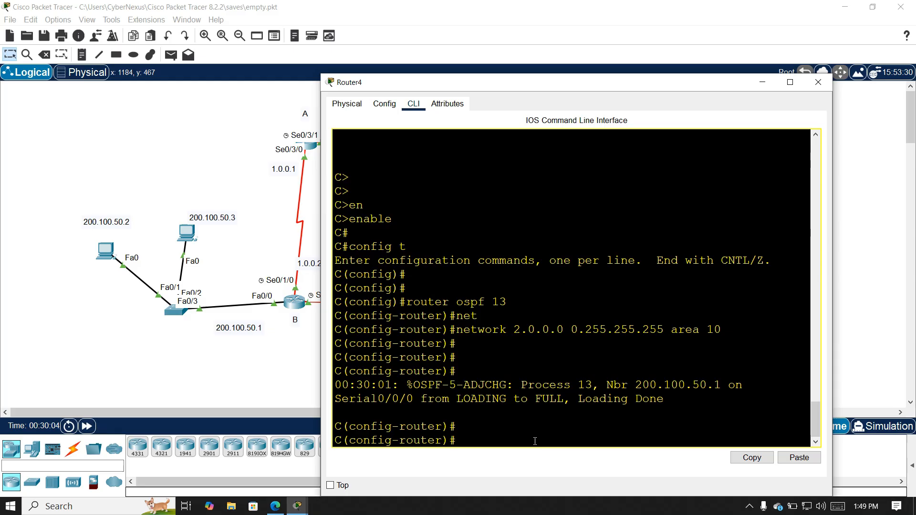
pyautogui.press('Up')
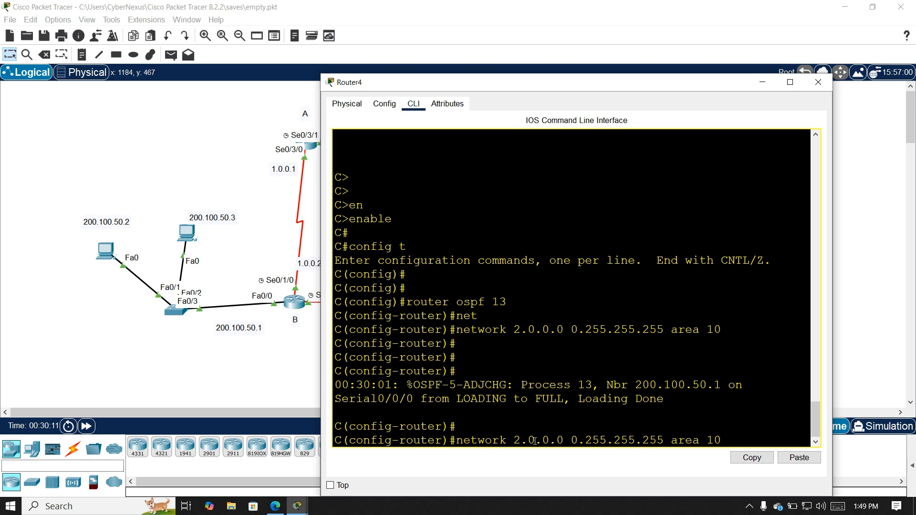
pyautogui.press('BackSpace')
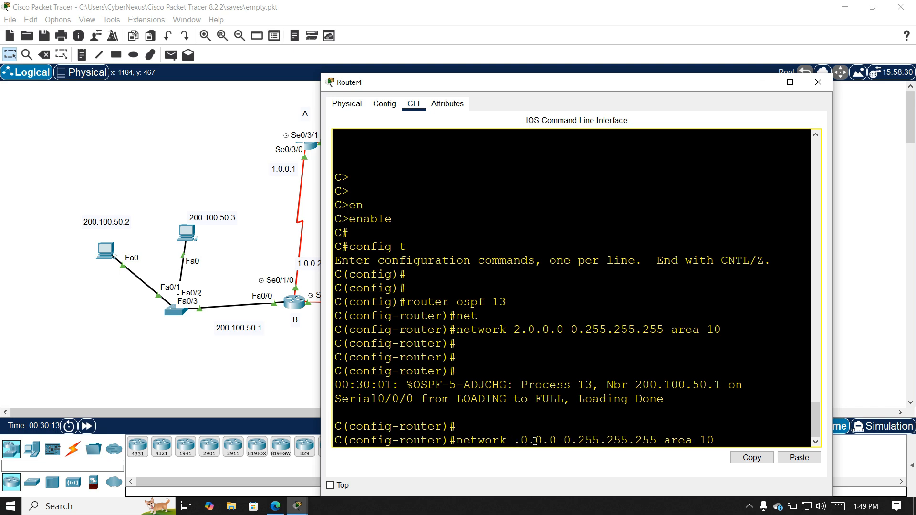
pyautogui.write('3')
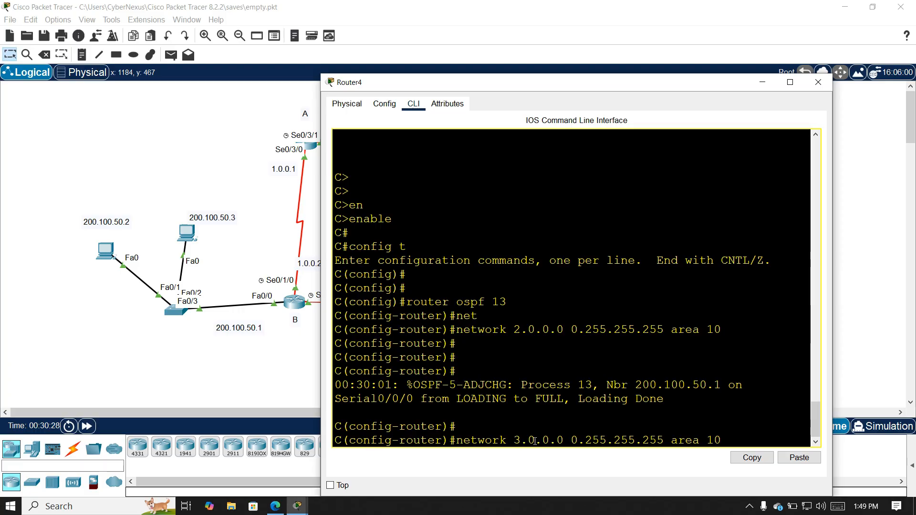
pyautogui.press('Return')
pyautogui.press('Return')
pyautogui.press('Return')
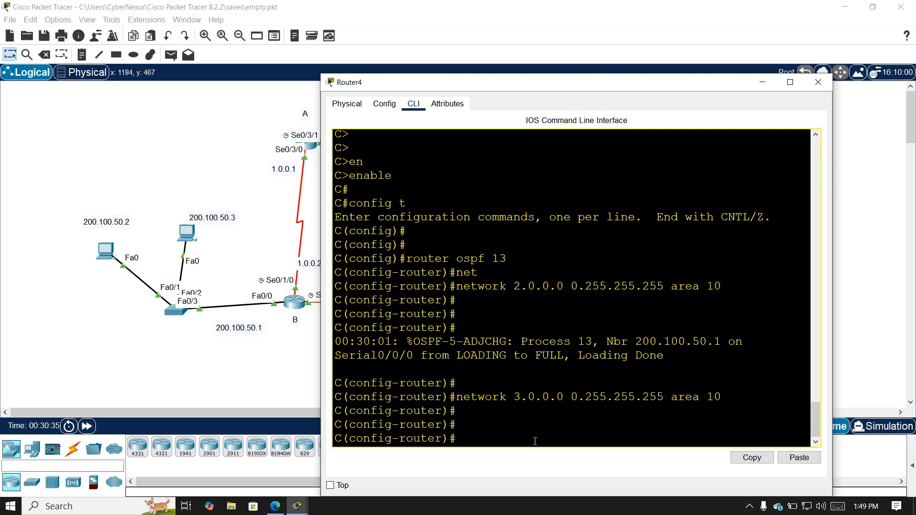
# Leave OSPF configuration mode on router C and close its window
pyautogui.write('exit')
pyautogui.press('Return')
pyautogui.press('Return')
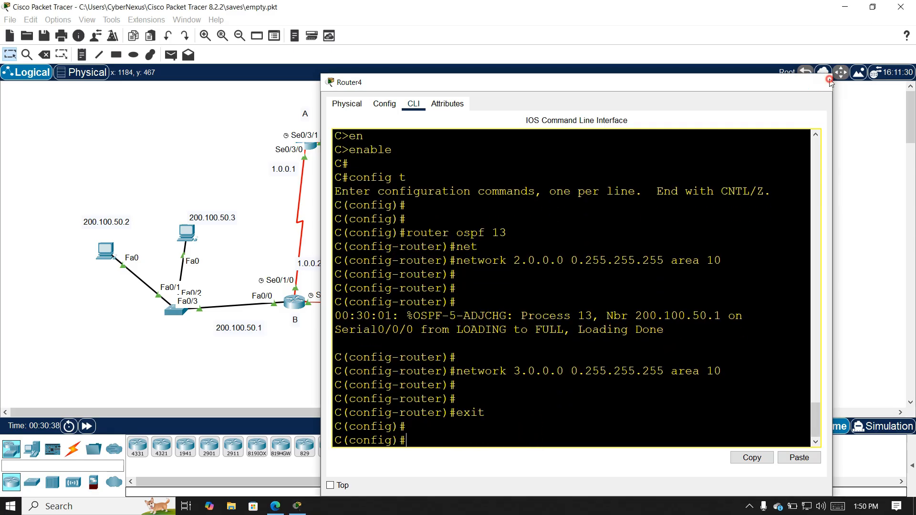
pyautogui.click(818, 82)
# Open router D's command line and enter global configuration mode
pyautogui.click(548, 135)
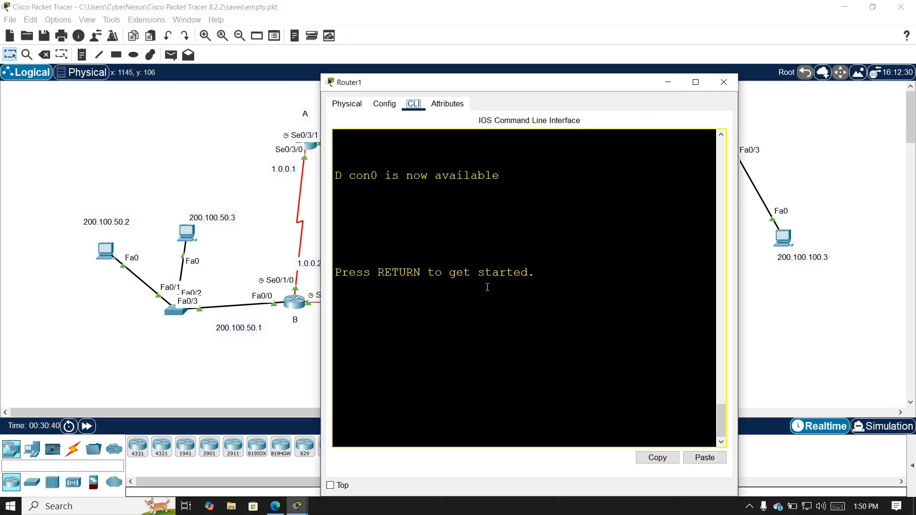
pyautogui.press('Return')
pyautogui.press('Return')
pyautogui.press('Return')
pyautogui.press('Return')
pyautogui.write('en')
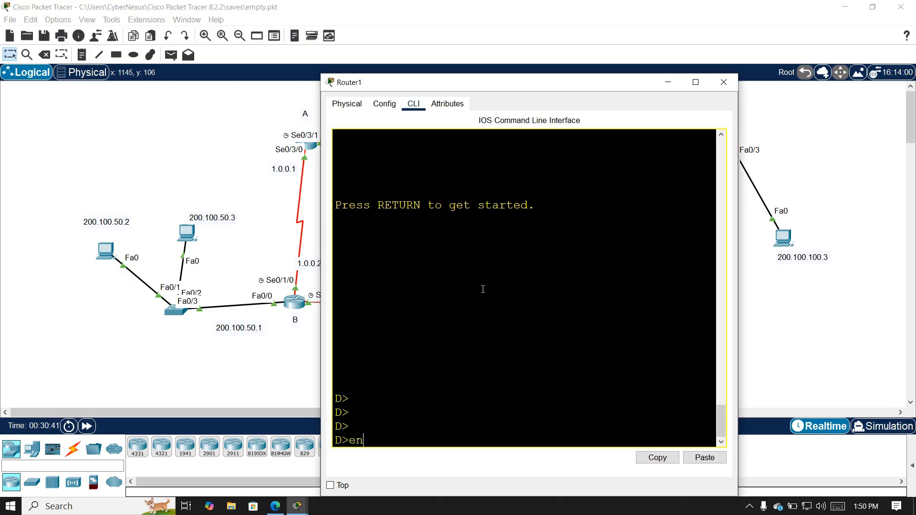
pyautogui.press('Return')
pyautogui.press('Return')
pyautogui.press('Return')
pyautogui.write('config t')
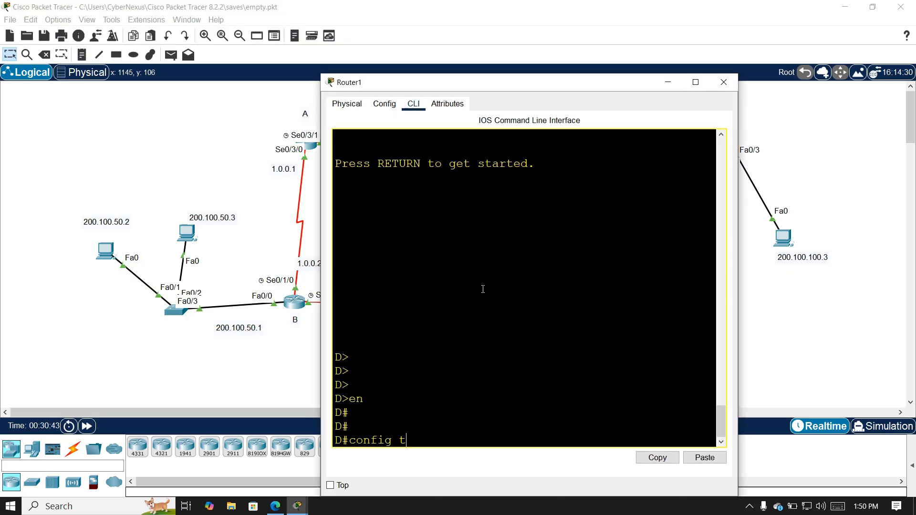
pyautogui.press('Return')
pyautogui.press('Return')
pyautogui.press('Return')
pyautogui.press('Return')
# Start OSPF process 14 on router D and advertise network 3.0.0.0 with wildcard 0.255.255.255 in area 10
pyautogui.write('onfig)#o')
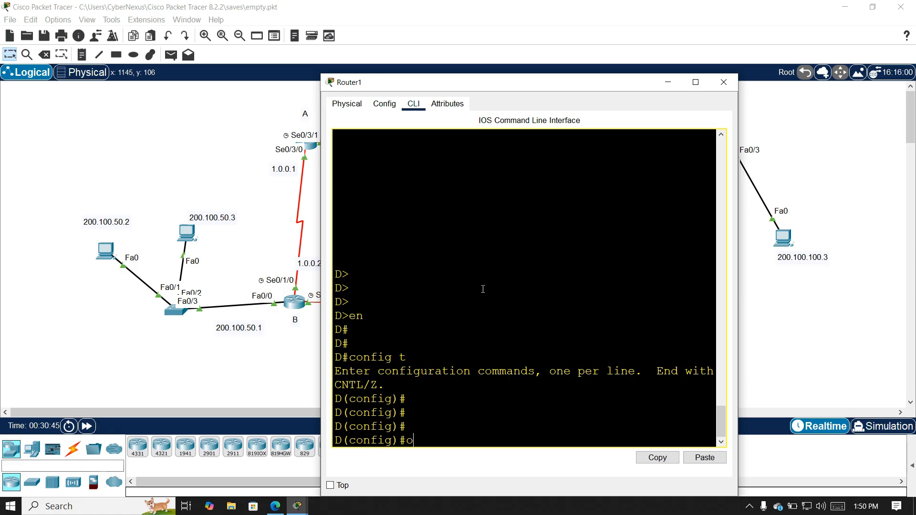
pyautogui.press('BackSpace')
pyautogui.write('router ospf 14')
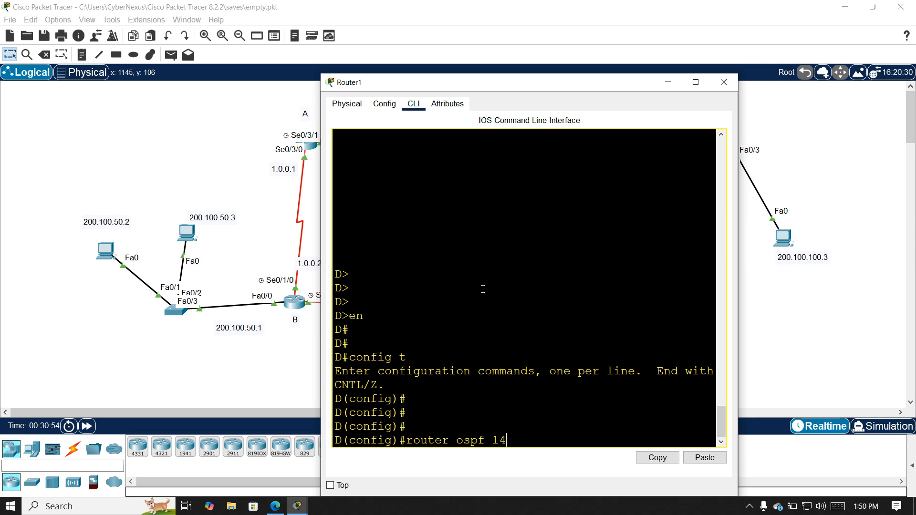
pyautogui.press('Return')
pyautogui.write('net')
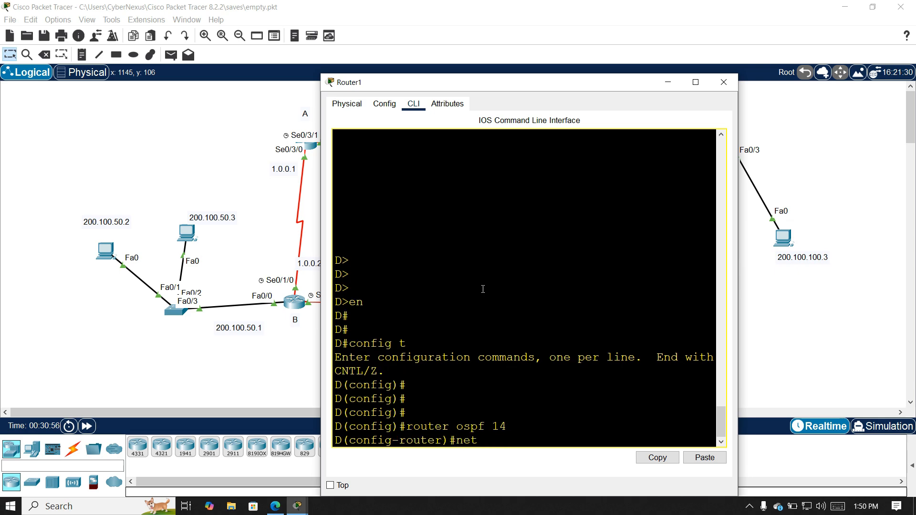
pyautogui.press('Tab')
pyautogui.write('3.0.0.0')
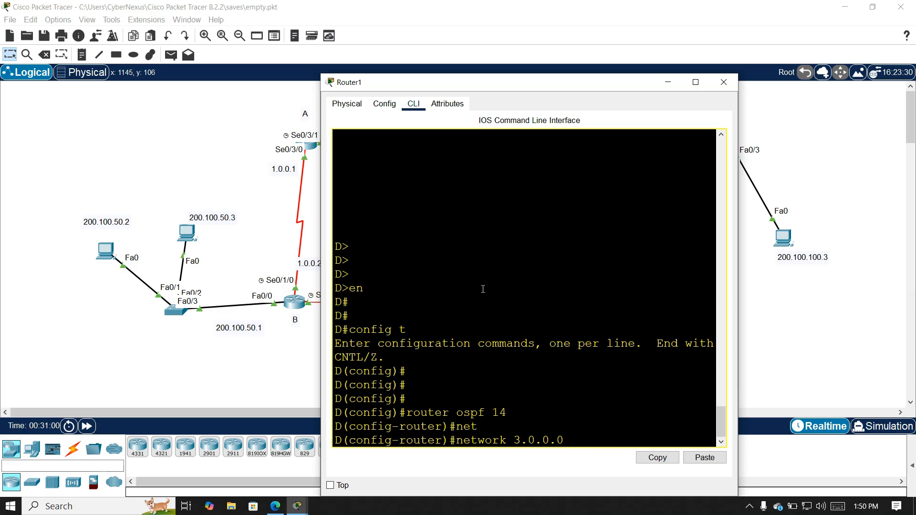
pyautogui.write(' 0.255.255.255 area 10')
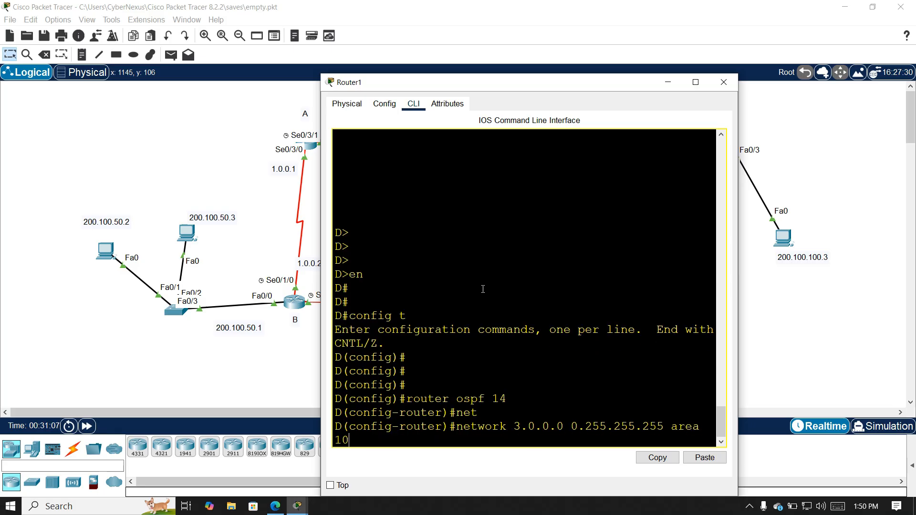
pyautogui.press('Return')
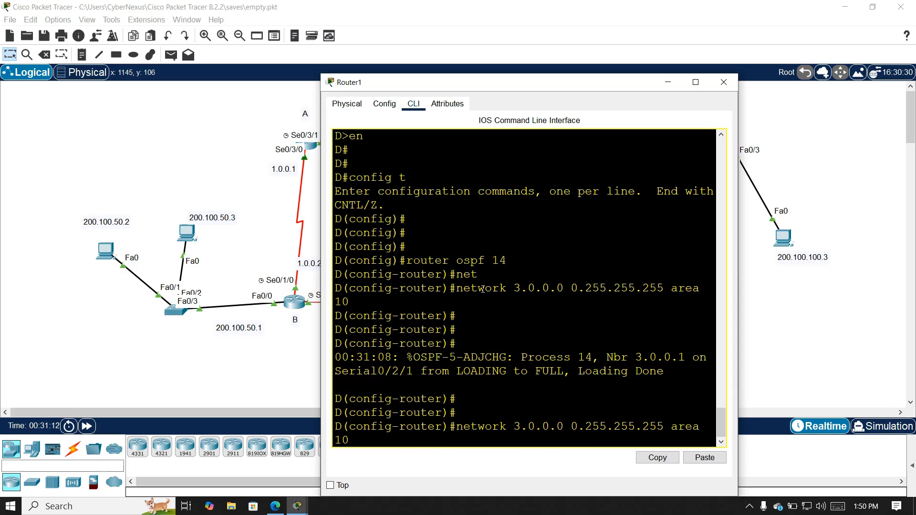
# Advertise network 4.0.0.0 with wildcard 0.255.255.255 in OSPF area 10 on router D
pyautogui.press('Left')
pyautogui.moveTo(738, 238); pyautogui.dragTo(818, 239)
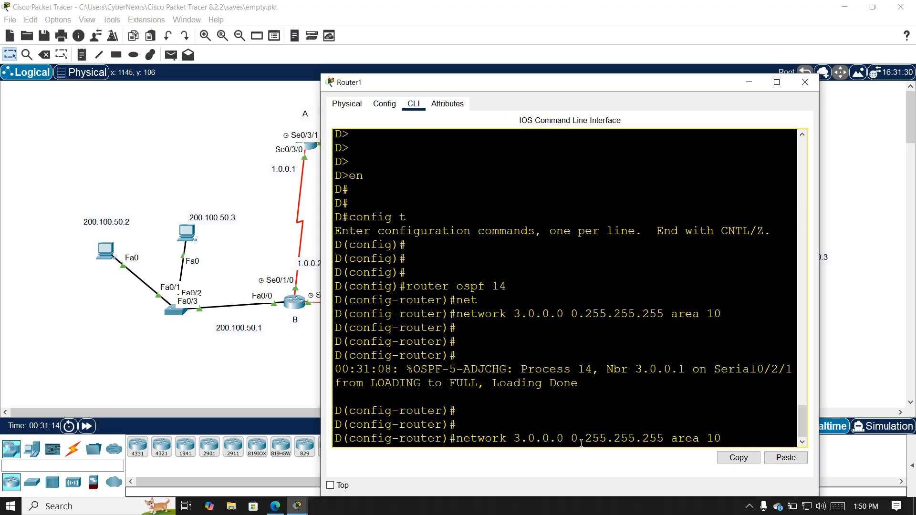
pyautogui.click(517, 444)
pyautogui.press('BackSpace')
pyautogui.write('4')
pyautogui.press('BackSpace')
pyautogui.write('1')
pyautogui.press('Left')
pyautogui.press('Left')
pyautogui.press('Left')
pyautogui.press('Left')
pyautogui.press('Left')
pyautogui.press('Left')
pyautogui.press('Left')
pyautogui.press('Left')
pyautogui.press('Left')
pyautogui.press('Left')
pyautogui.press('Left')
pyautogui.press('Left')
pyautogui.press('Left')
pyautogui.press('Left')
pyautogui.press('Left')
pyautogui.press('Left')
pyautogui.press('Left')
pyautogui.press('Left')
pyautogui.press('Left')
pyautogui.press('Left')
pyautogui.press('BackSpace')
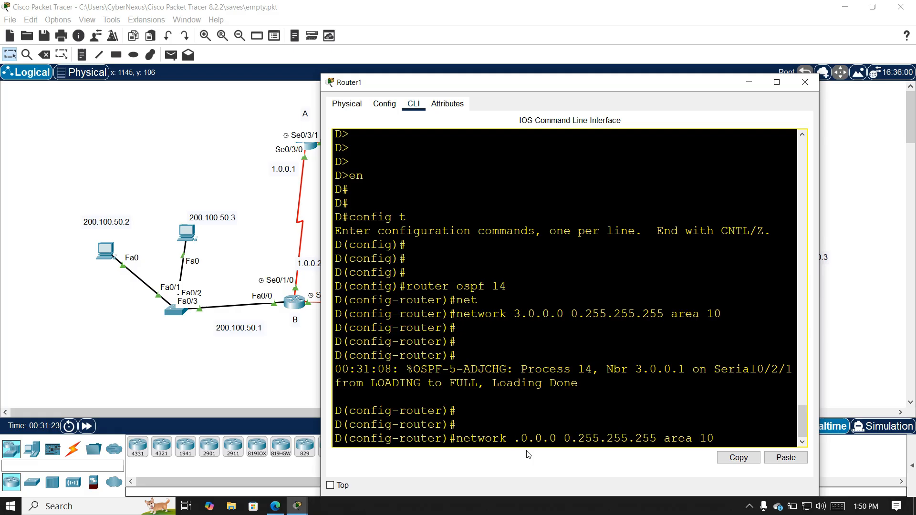
pyautogui.write('4')
pyautogui.press('Return')
pyautogui.press('Return')
pyautogui.press('Return')
pyautogui.press('Return')
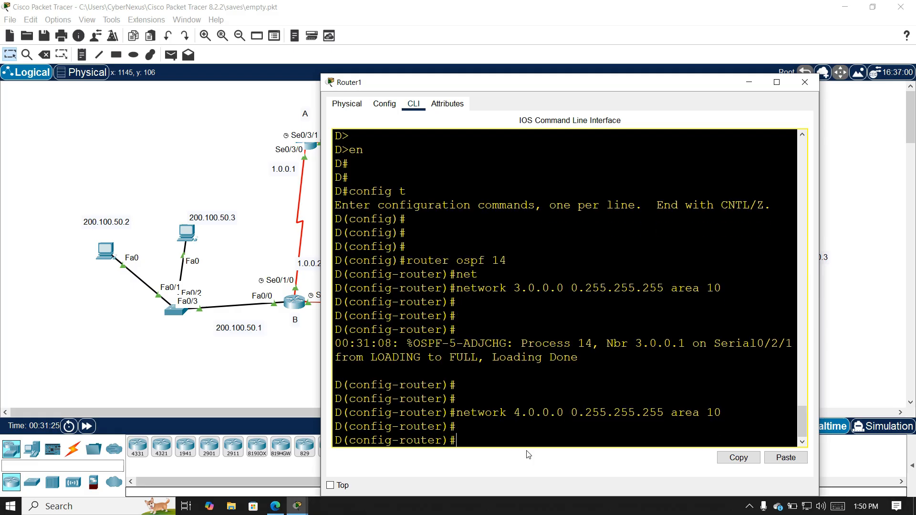
# Advertise router D's LAN 200.100.100.0 with wildcard 0.0.0.255 in OSPF area 10
pyautogui.write('net')
pyautogui.press('Tab')
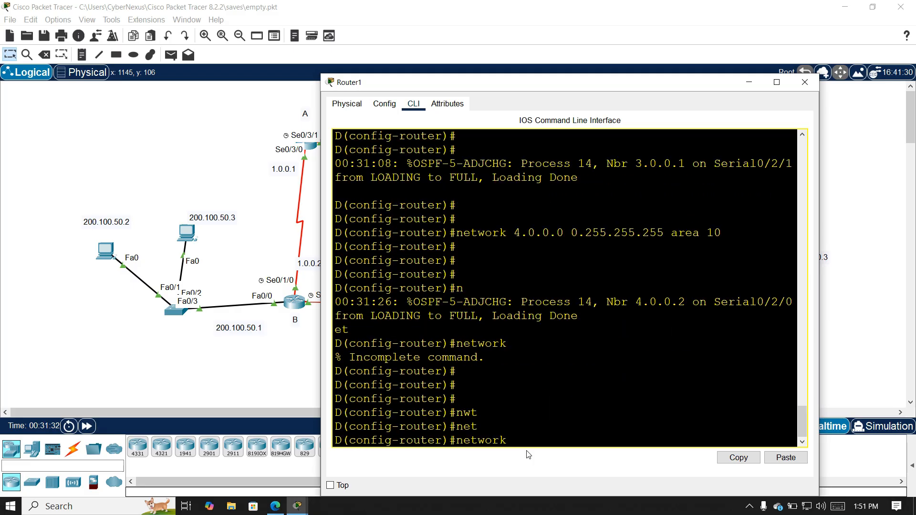
pyautogui.write('200.100.100.0 0.0.0.255')
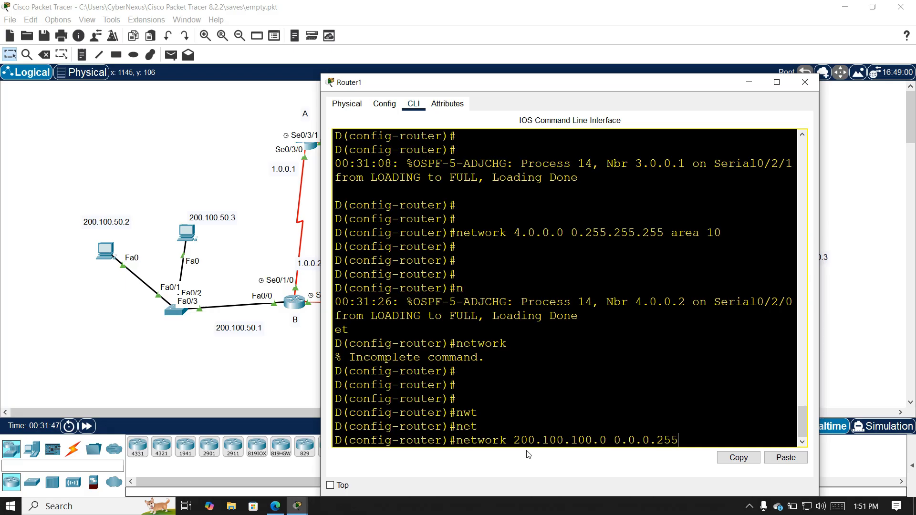
pyautogui.write(' area 10')
pyautogui.press('Return')
pyautogui.press('Return')
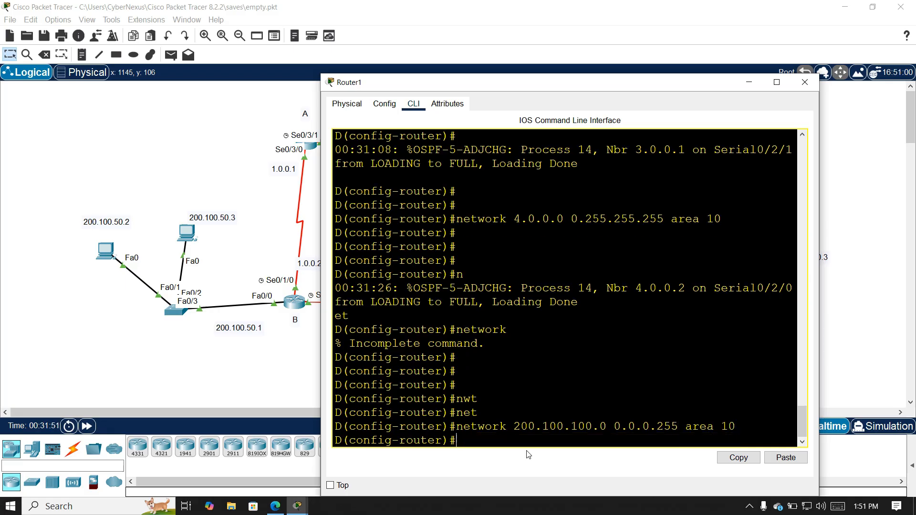
pyautogui.press('Return')
pyautogui.press('Return')
# Leave OSPF configuration mode on router D and close its window
pyautogui.write('exit')
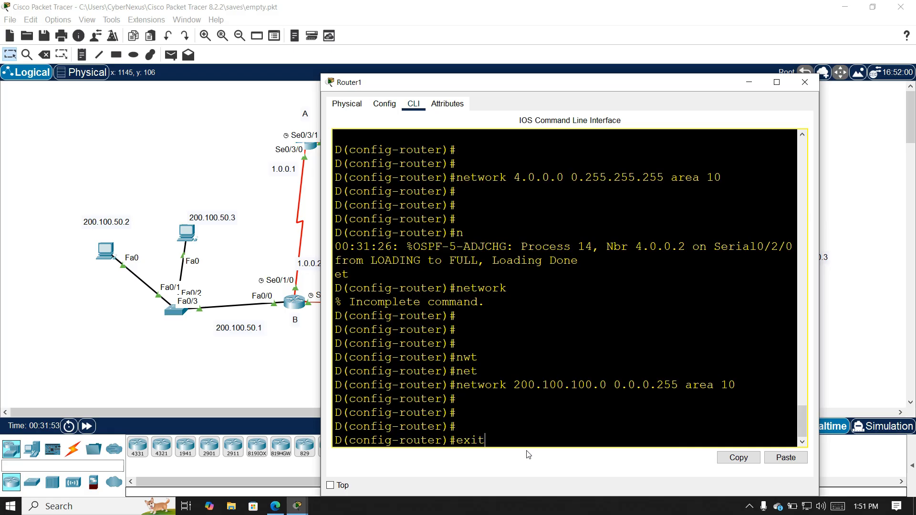
pyautogui.press('Return')
pyautogui.press('Return')
pyautogui.press('Return')
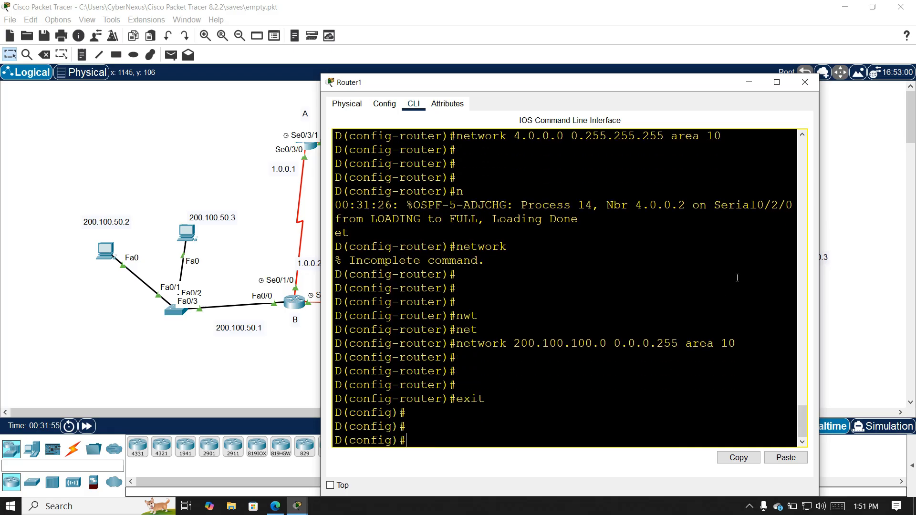
pyautogui.click(805, 82)
# Reopen router D's command line and end global configuration to return to privileged mode
pyautogui.click(472, 262)
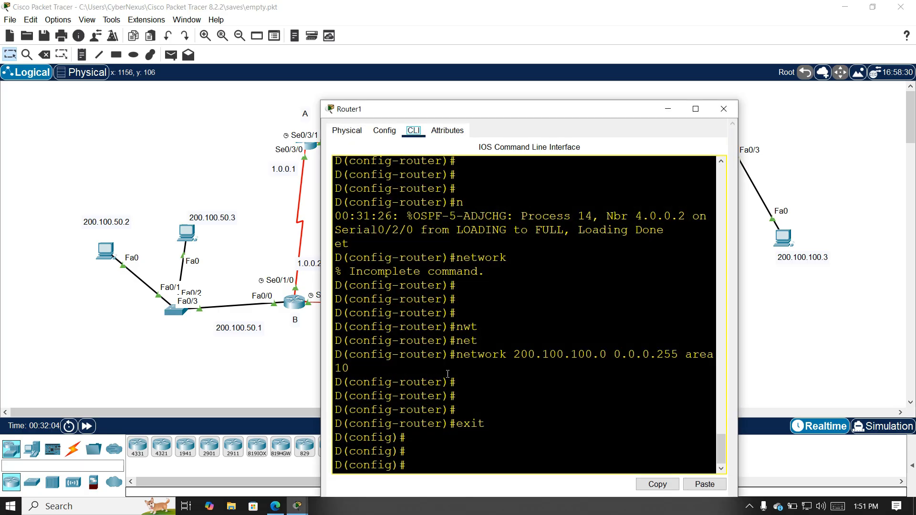
pyautogui.click(528, 401)
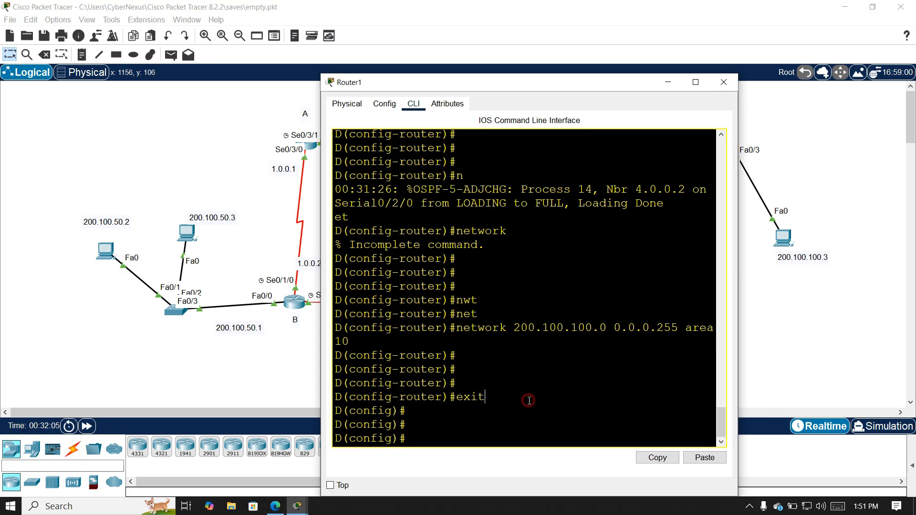
pyautogui.press('Return')
pyautogui.press('Return')
pyautogui.press('Return')
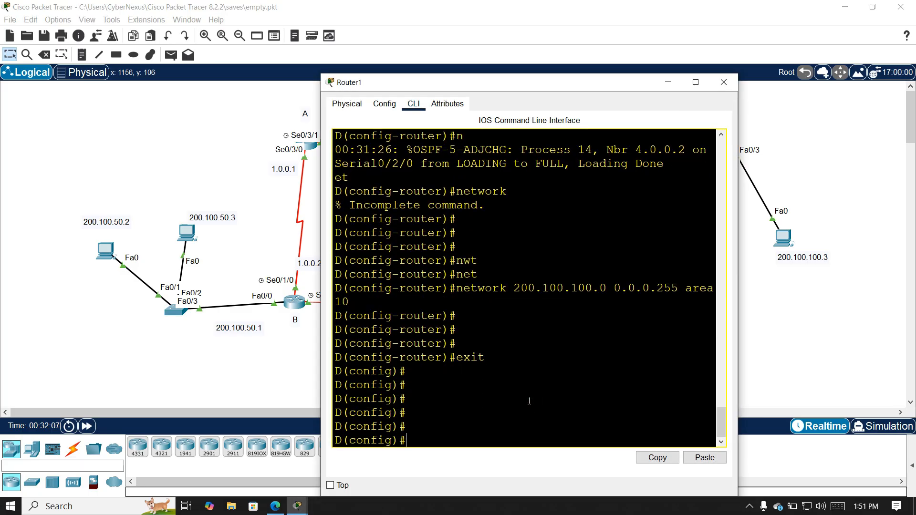
pyautogui.write('end')
pyautogui.press('Return')
pyautogui.press('Return')
pyautogui.press('Return')
pyautogui.press('Return')
pyautogui.press('Return')
pyautogui.press('Return')
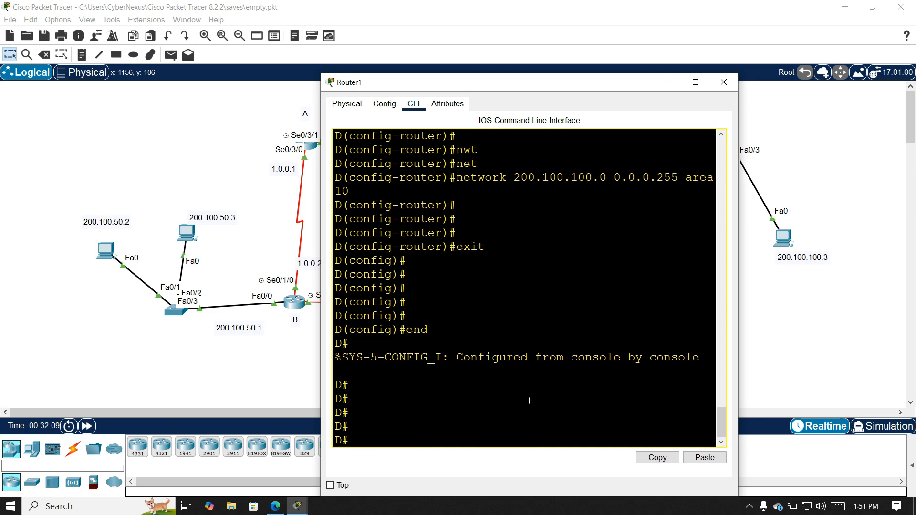
# Display router D's routing protocol settings with show ip protocols to check the OSPF configuration
pyautogui.write('show')
pyautogui.write('ip pr')
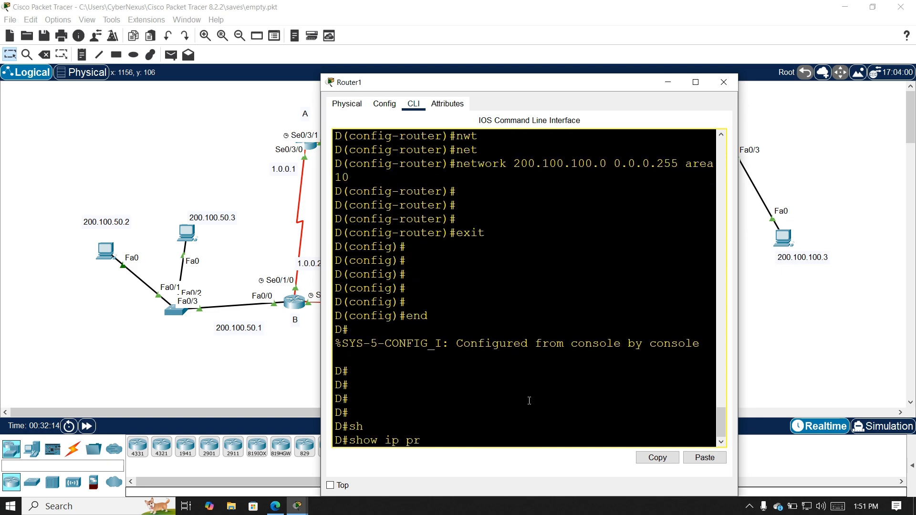
pyautogui.write('o')
pyautogui.press('Tab')
pyautogui.press('Return')
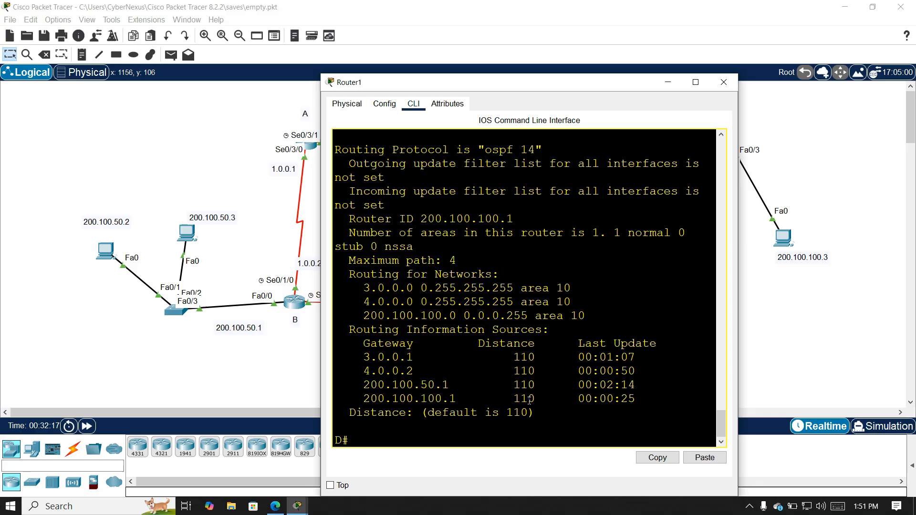
# Examine the OSPF process, advertised networks and routing information sources in router D's protocol output, and close its window
pyautogui.click(695, 82)
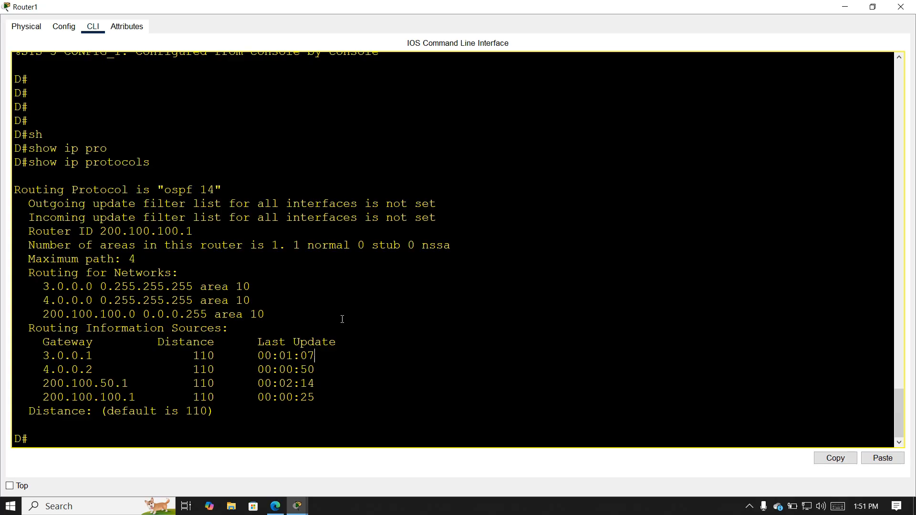
pyautogui.moveTo(22, 164); pyautogui.dragTo(207, 163)
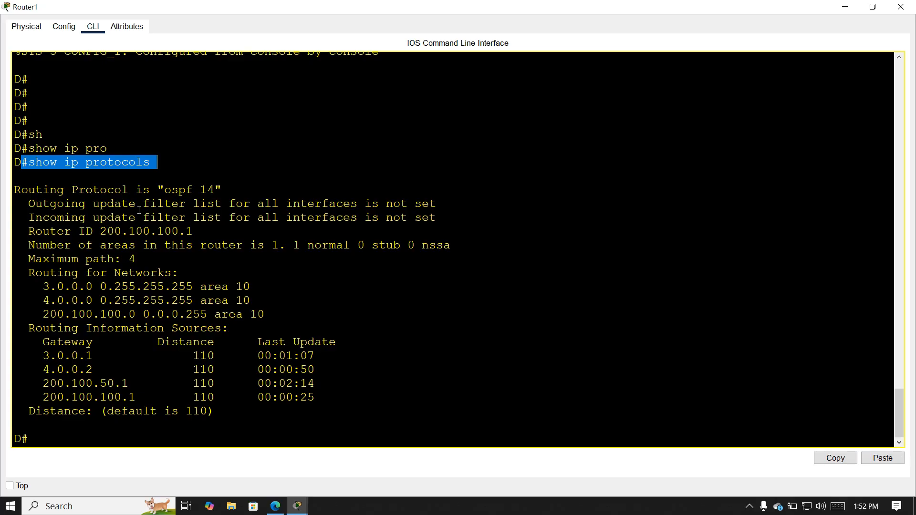
pyautogui.click(119, 206)
pyautogui.moveTo(157, 192); pyautogui.dragTo(245, 190)
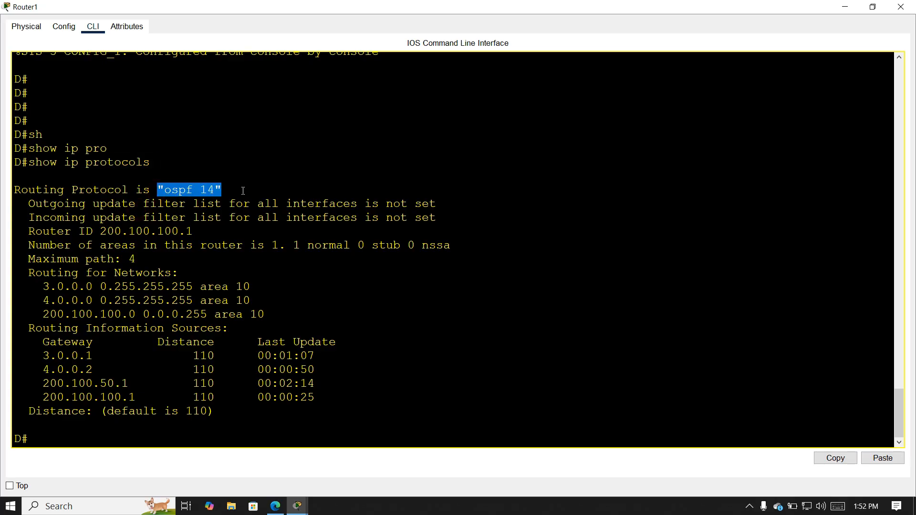
pyautogui.click(206, 203)
pyautogui.moveTo(42, 286); pyautogui.dragTo(269, 316)
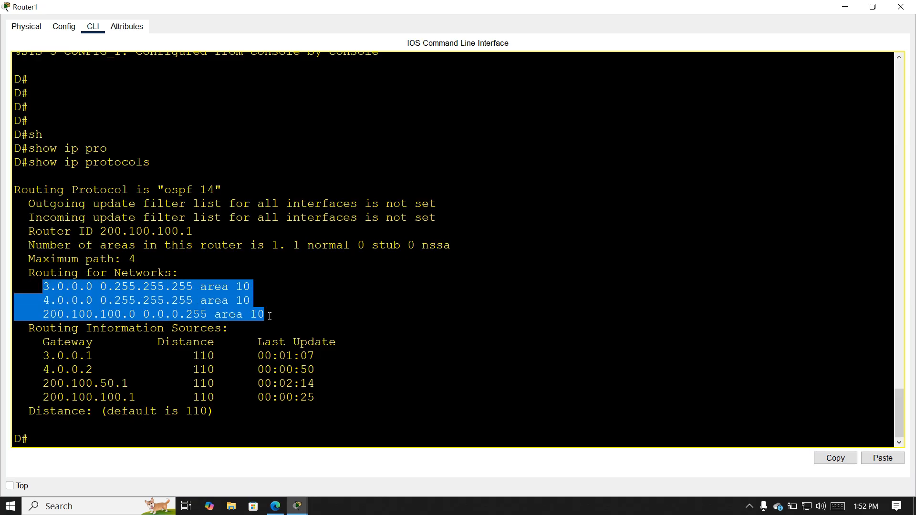
pyautogui.moveTo(29, 328); pyautogui.dragTo(374, 394)
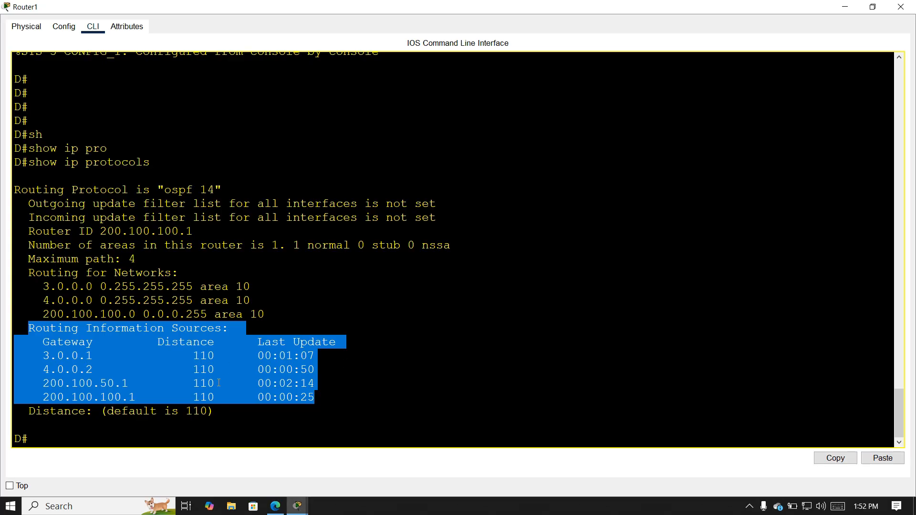
pyautogui.click(239, 408)
pyautogui.press('Return')
pyautogui.press('Return')
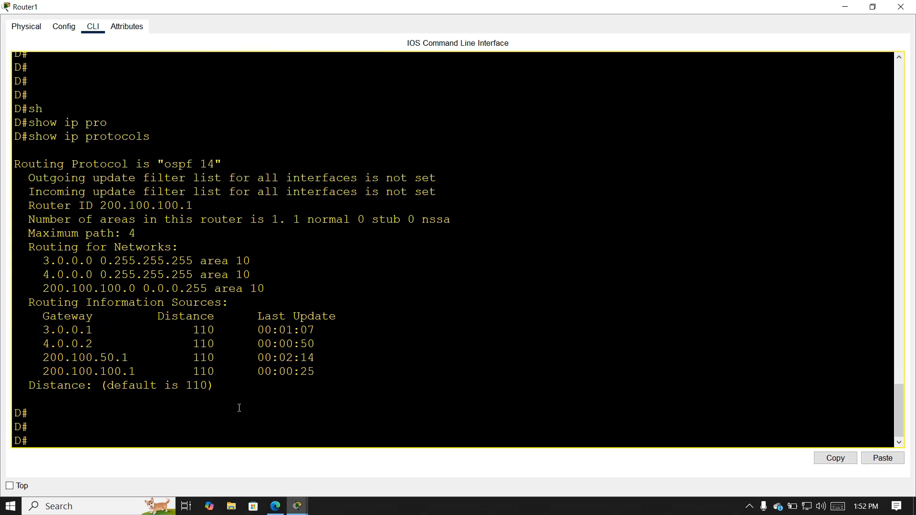
pyautogui.click(900, 6)
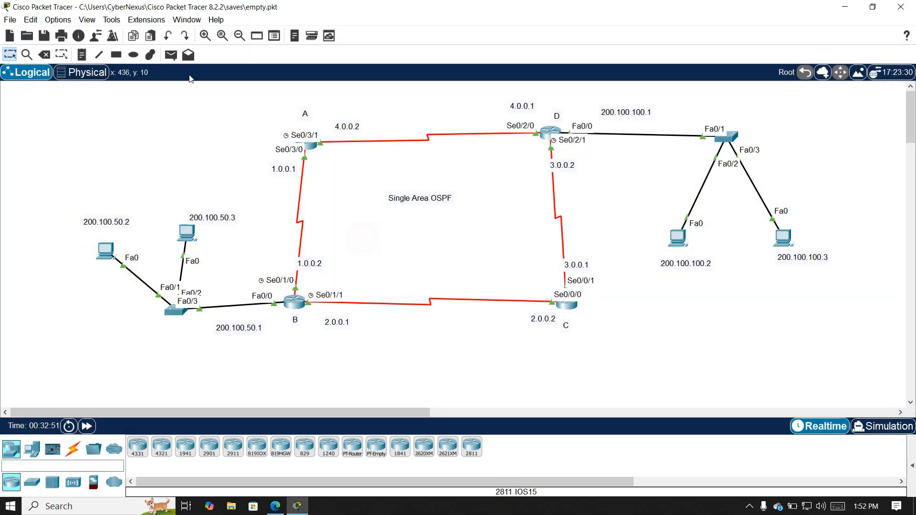
# Send a simple PDU from the PC 200.100.50.2 to router C to test connectivity
pyautogui.click(171, 55)
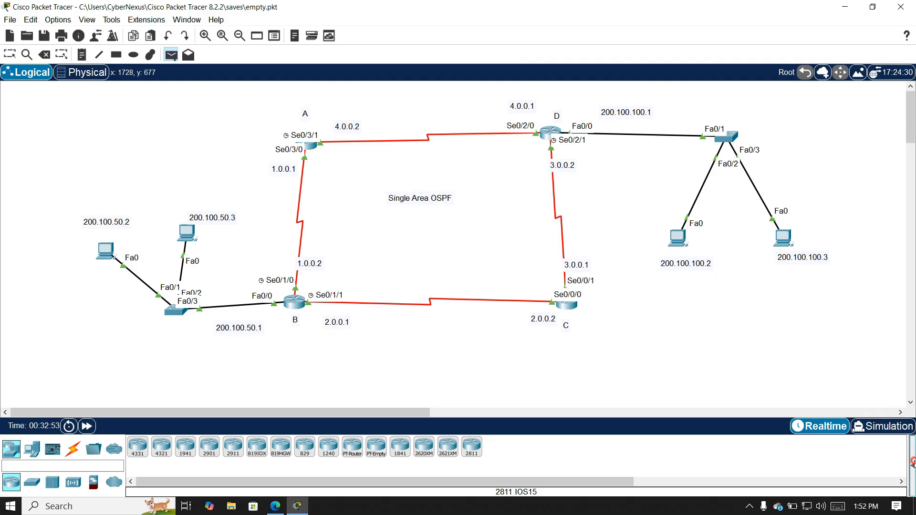
pyautogui.moveTo(102, 250)
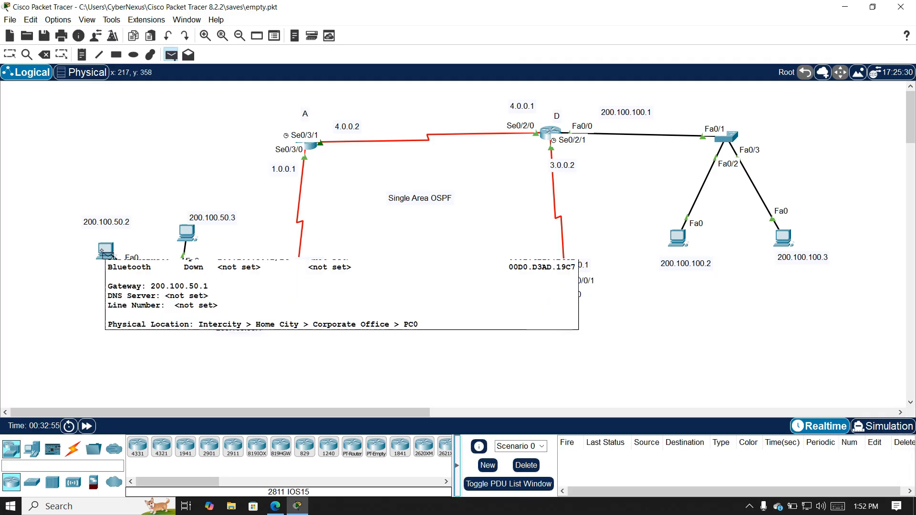
pyautogui.click(103, 251)
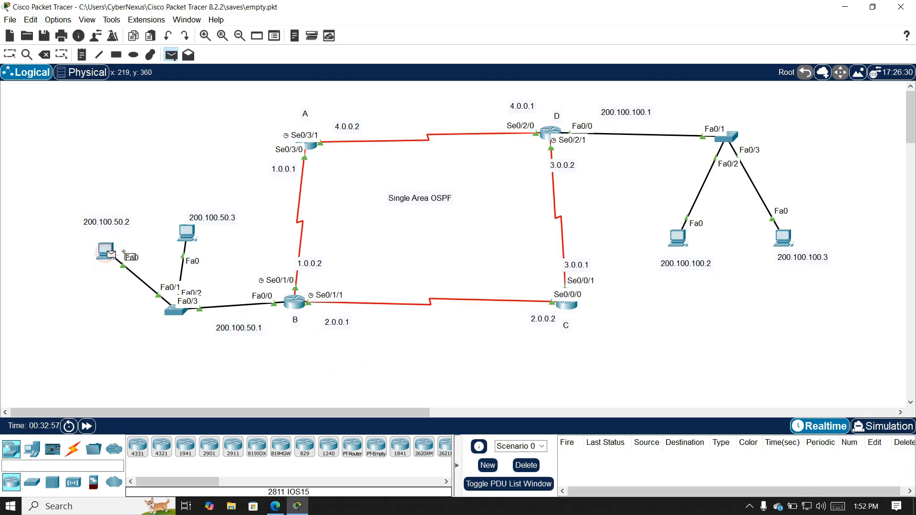
pyautogui.click(567, 304)
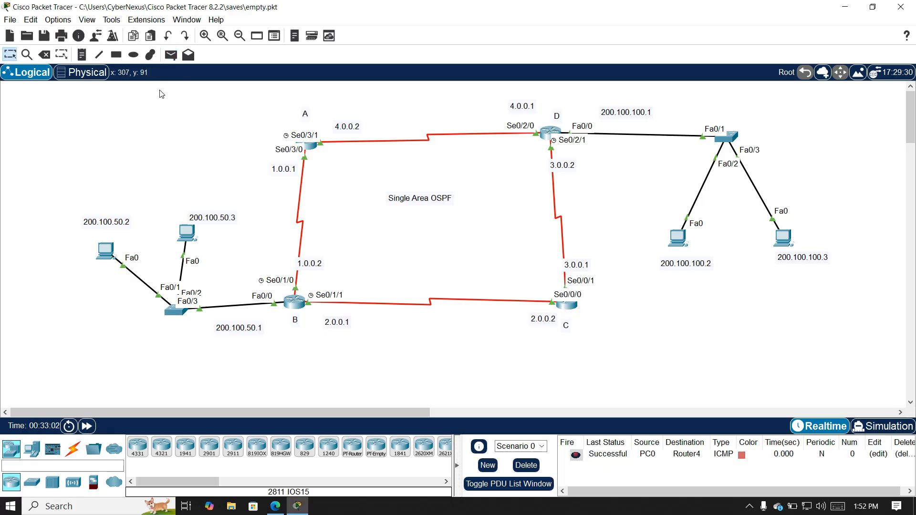
# Send a simple PDU from the PC 200.100.50.2 to the PC 200.100.100.2 and fire it again
pyautogui.click(170, 55)
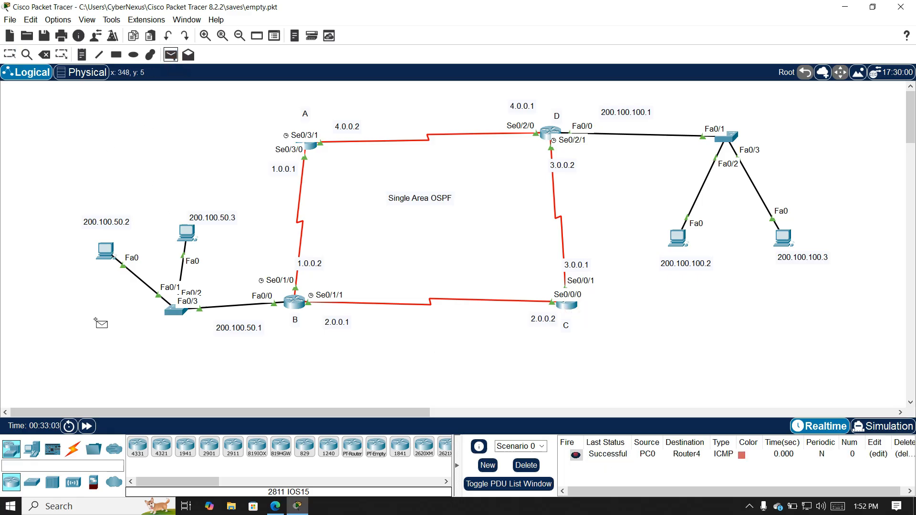
pyautogui.click(110, 253)
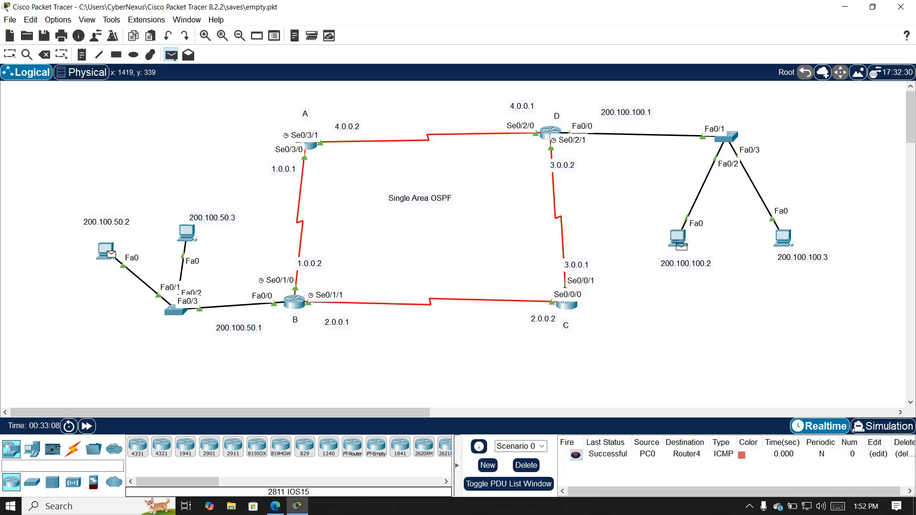
pyautogui.click(680, 244)
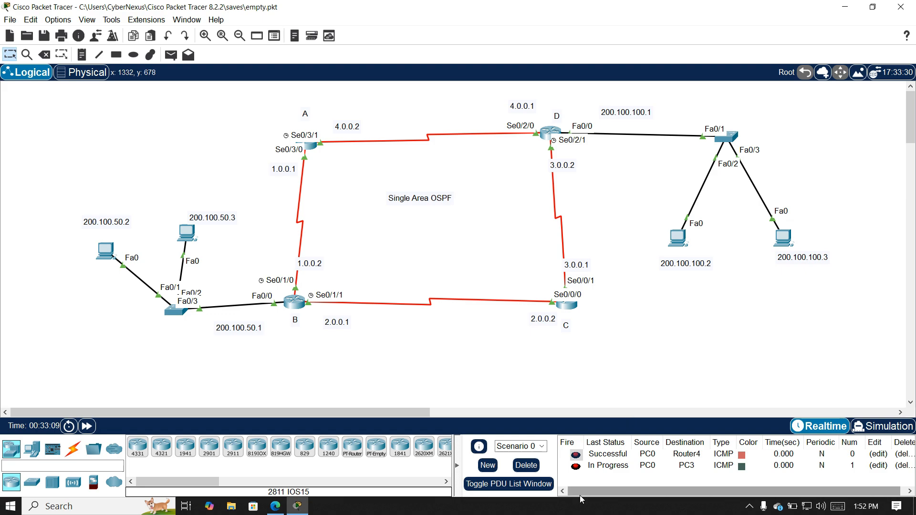
pyautogui.doubleClick(575, 466)
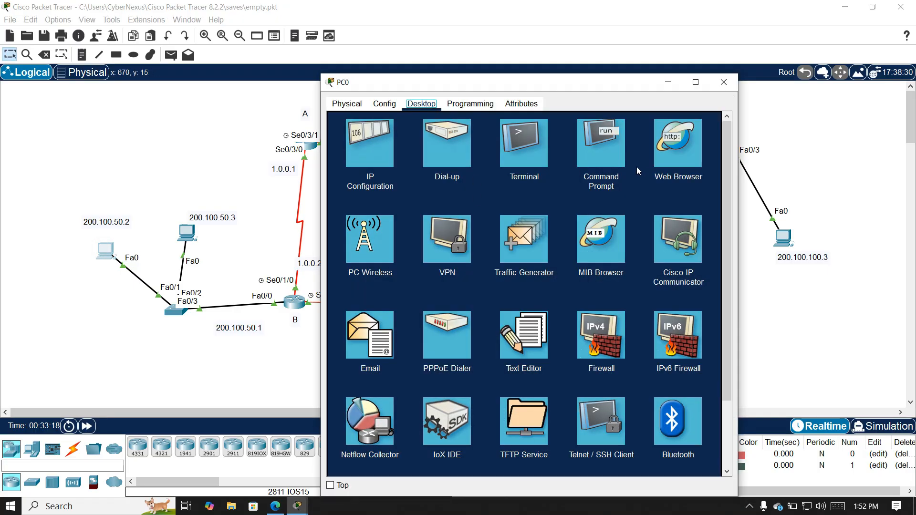
# Trace the route from the PC 200.100.50.2 to 200.100.100.2 with tracert in its command prompt
pyautogui.click(596, 159)
pyautogui.press('Return')
pyautogui.press('Return')
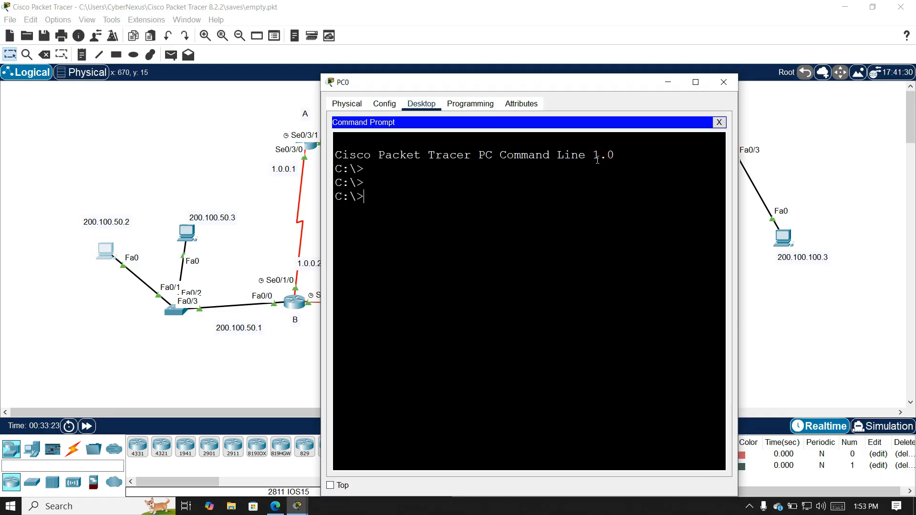
pyautogui.write('tracert')
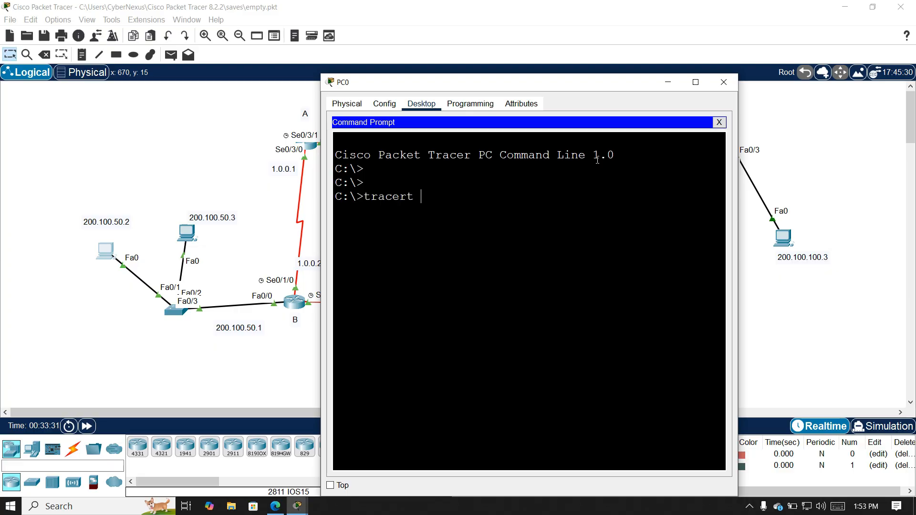
pyautogui.write('200.100.100.2')
pyautogui.press('Return')
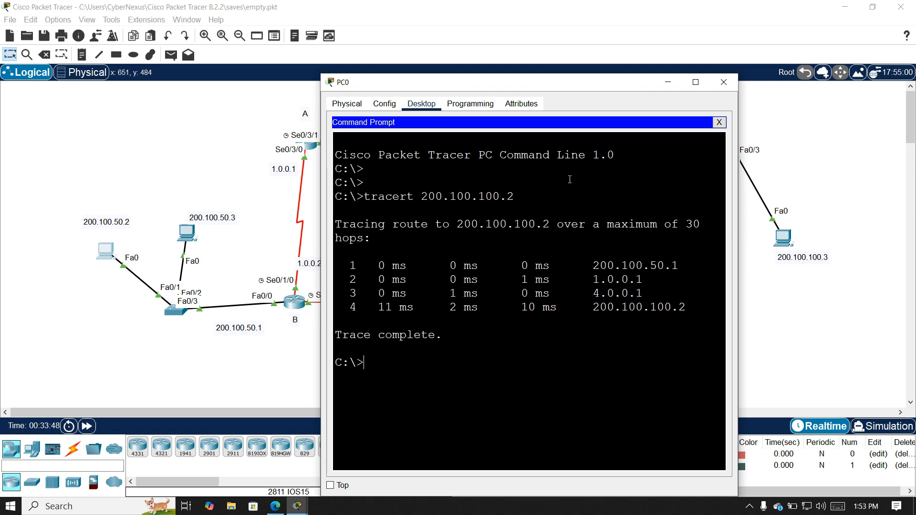
# Compare the traced hops with the router addresses in the topology, and close the PC's window
pyautogui.moveTo(597, 82); pyautogui.dragTo(760, 94)
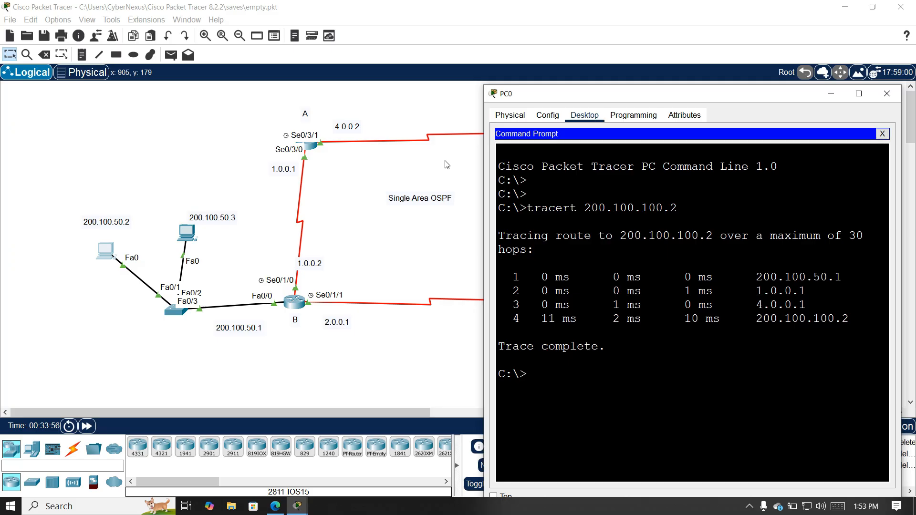
pyautogui.moveTo(527, 100); pyautogui.dragTo(348, 145)
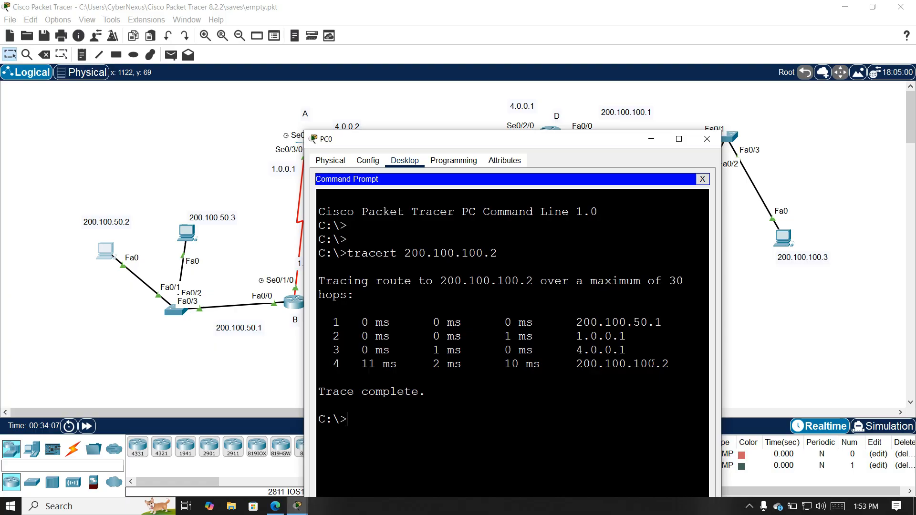
pyautogui.moveTo(666, 364); pyautogui.dragTo(556, 358)
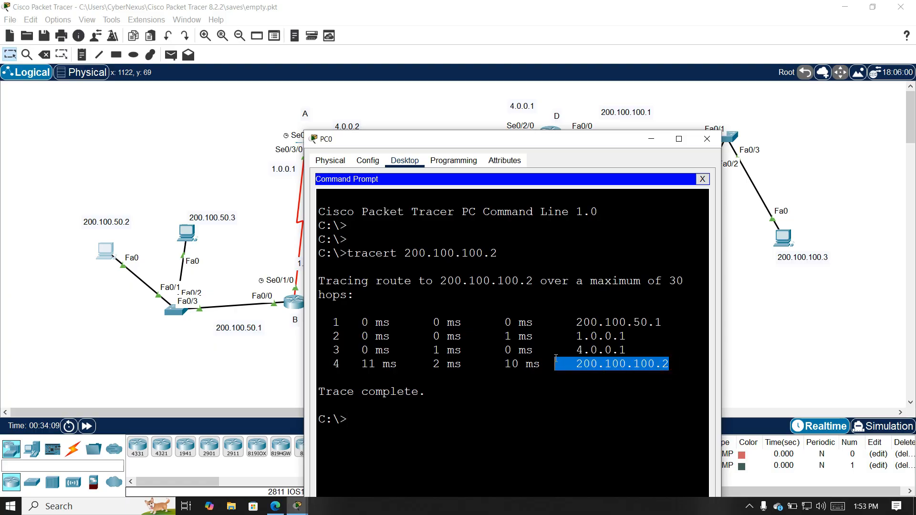
pyautogui.click(476, 430)
pyautogui.press('Return')
pyautogui.press('Return')
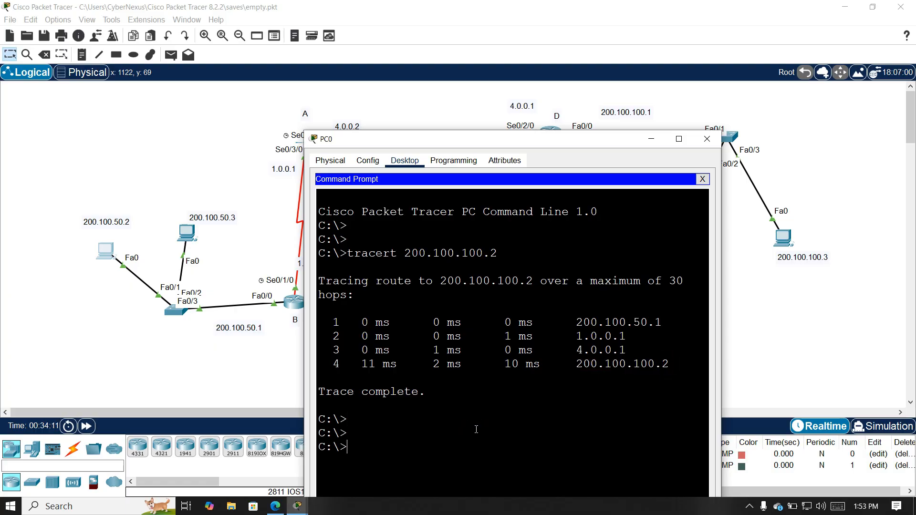
pyautogui.click(706, 139)
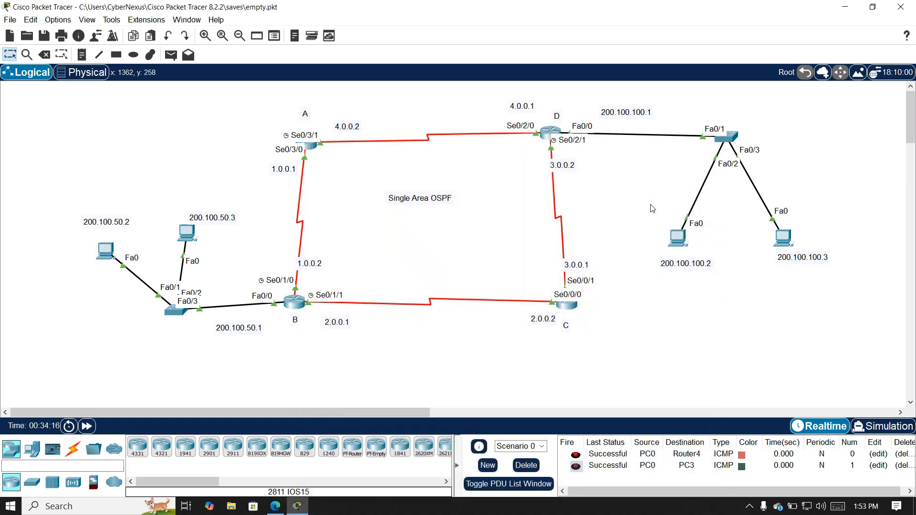
# Assign 1.0.0.1 255.0.0.0 to serial 0/3/0 on the left router of the "OSPF Single area With IP Advertise" topology
pyautogui.scroll(-8, 652, 209)
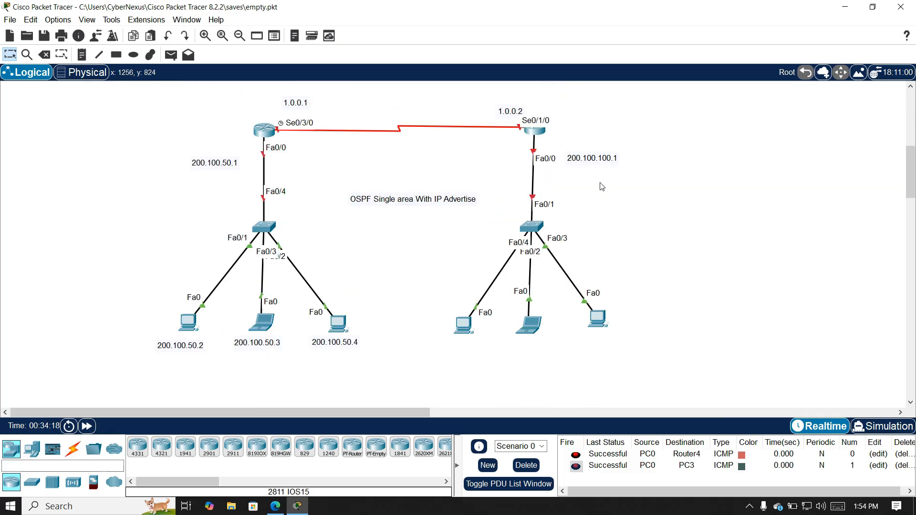
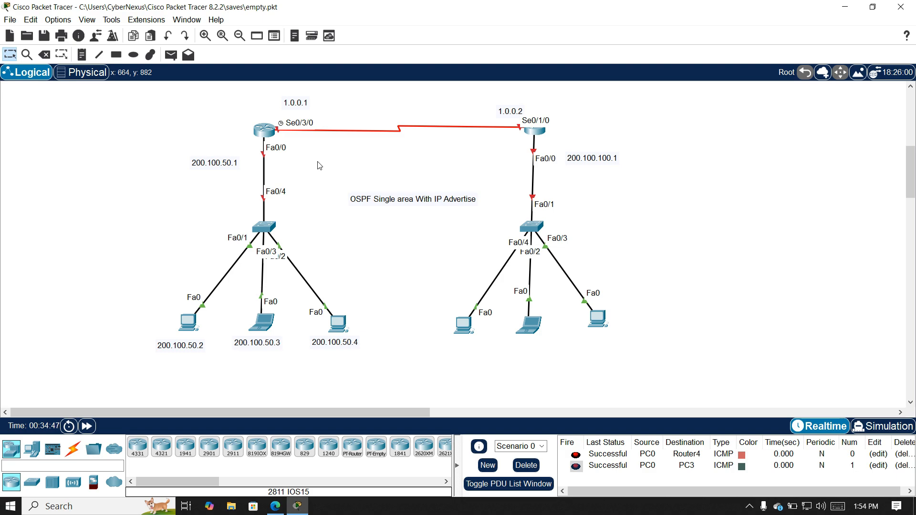
pyautogui.click(265, 131)
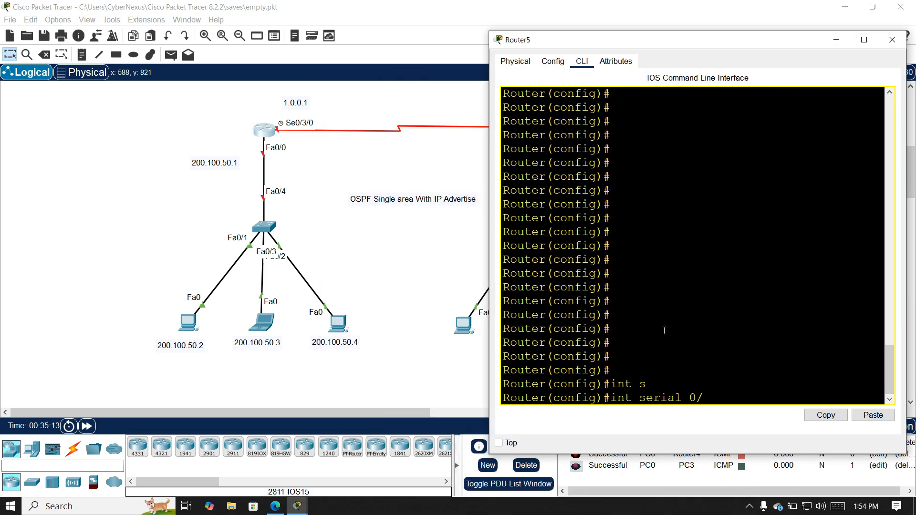
pyautogui.write('3/0')
pyautogui.press('Return')
pyautogui.write('ip ad 1.0.0.1 255.0.0.0')
pyautogui.press('Return')
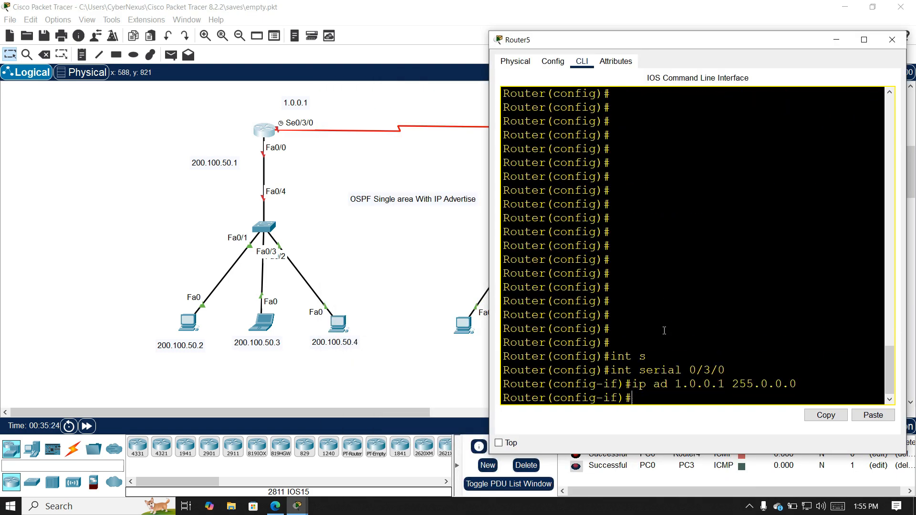
# Set PPP encapsulation, bandwidth 1000 and clock rate 64000 on the left router's serial 0/3/0
pyautogui.write('en')
pyautogui.press('Tab')
pyautogui.write('ppp')
pyautogui.press('Return')
pyautogui.write('ban\t1000')
pyautogui.press('Return')
pyautogui.write('clo\tr\t64000')
pyautogui.press('Return')
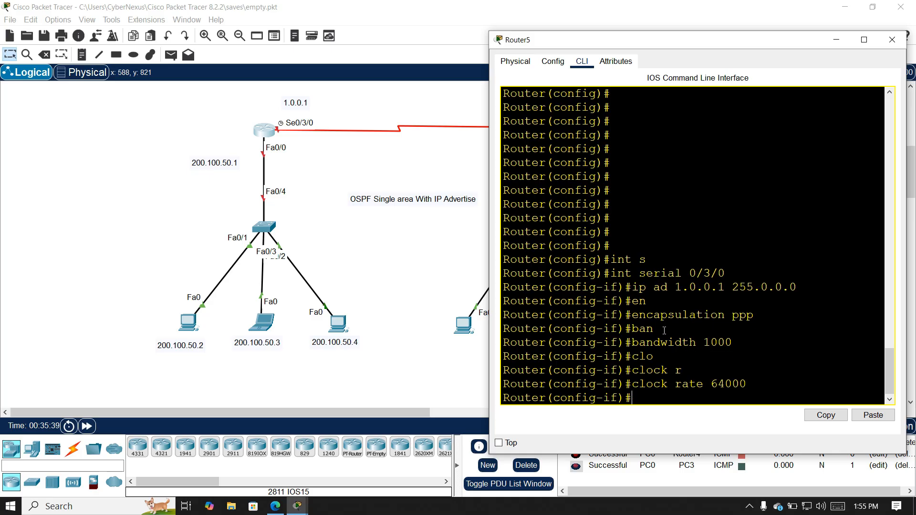
# Enable the left router's serial 0/3/0 with no shutdown and return to global configuration mode
pyautogui.write('mo sh')
pyautogui.press('BackSpace')
pyautogui.press('BackSpace')
pyautogui.press('BackSpace')
pyautogui.press('BackSpace')
pyautogui.press('BackSpace')
pyautogui.write('no sh')
pyautogui.press('Return')
pyautogui.press('Return')
pyautogui.press('Return')
pyautogui.press('Return')
pyautogui.write('exit')
pyautogui.press('Return')
pyautogui.press('Return')
pyautogui.press('Return')
# Assign 200.100.50.1 255.255.255.0 to FastEthernet 0/0 on the left router
pyautogui.write('int f\t0/0')
pyautogui.press('Return')
pyautogui.write('i')
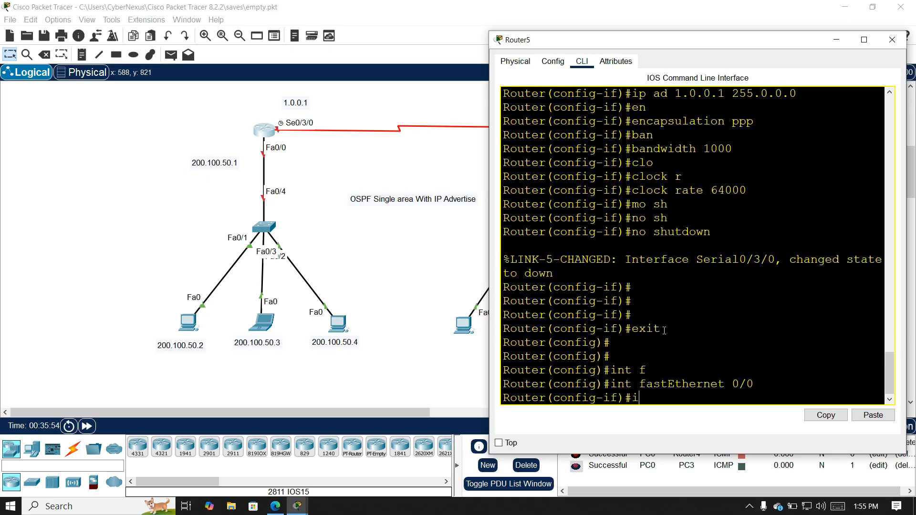
pyautogui.write('p ad\t200.100.50.1 255.255.255.0')
pyautogui.press('Return')
# Enable the left router's FastEthernet 0/0 with no shutdown and exit its interface configuration
pyautogui.write('no shutdown')
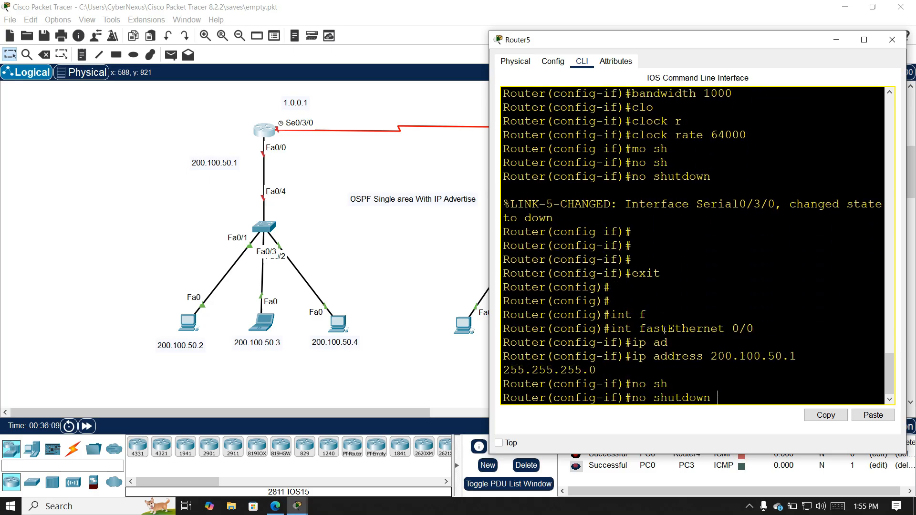
pyautogui.press('Return')
pyautogui.press('Return')
pyautogui.press('Return')
pyautogui.write('exit')
pyautogui.press('Return')
pyautogui.press('Return')
pyautogui.press('Return')
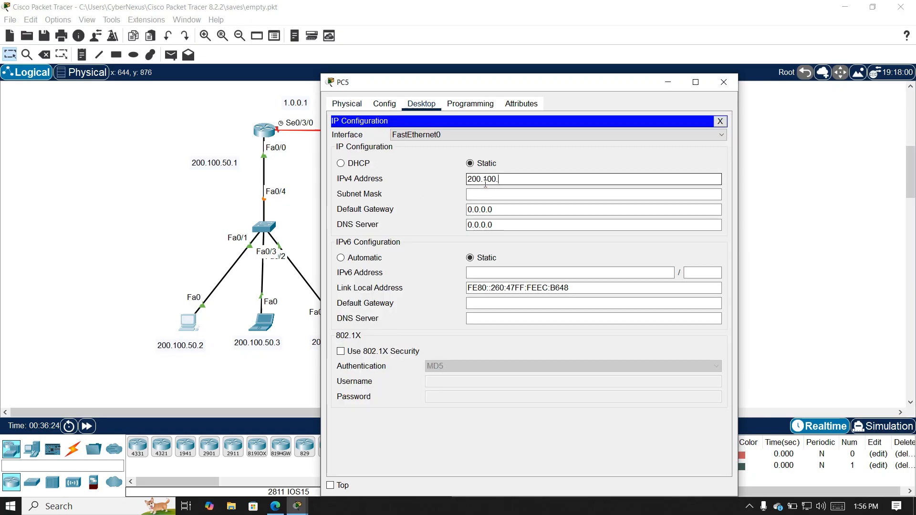
# Give the first PC on the left LAN the static address 200.100.50.2 with default gateway 200.100.50.1
pyautogui.write('.2')
pyautogui.press('Tab')
pyautogui.press('Tab')
pyautogui.write('200.100.50.1')
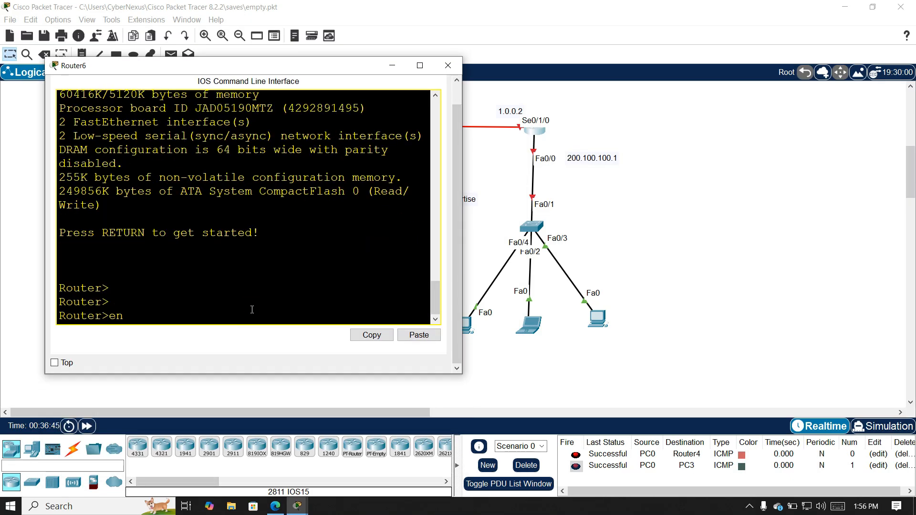
# Enter global configuration on the right router and assign 1.0.0.2 255.0.0.0 to its serial 0/1/0
pyautogui.press('Return')
pyautogui.write('config t')
pyautogui.press('Return')
pyautogui.press('Return')
pyautogui.press('Return')
pyautogui.write('int s\t0/1/0')
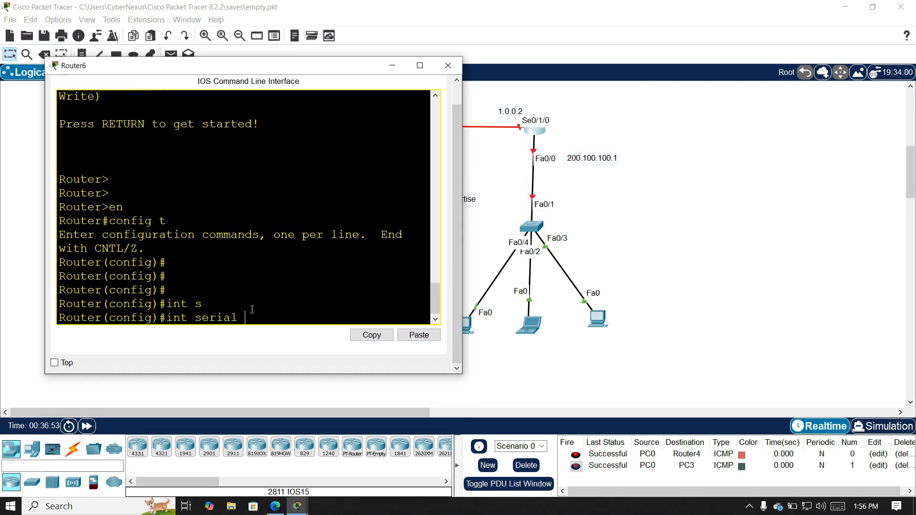
pyautogui.press('Return')
pyautogui.write('ip ad\t1.0.0.2 255.0.0.0')
pyautogui.press('Return')
# Set PPP encapsulation and bandwidth 1000 on the right router's serial 0/1/0
pyautogui.write('en\tppp')
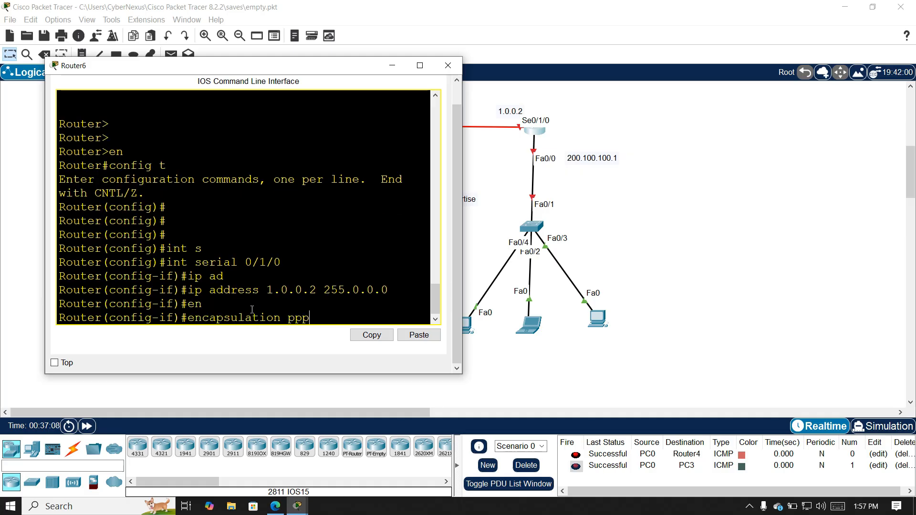
pyautogui.press('Return')
pyautogui.write('ban\t1000')
pyautogui.press('Return')
# Enable the right router's serial 0/1/0 with no shutdown and return to global configuration mode
pyautogui.write('no sh')
pyautogui.press('Return')
pyautogui.press('Return')
pyautogui.write('exit')
pyautogui.press('Return')
pyautogui.press('Return')
pyautogui.press('Return')
pyautogui.press('Return')
pyautogui.press('Return')
# Assign 200.100.100.1 with mask 255.255.255.0 to the right router's FastEthernet 0/0
pyautogui.write('itn f')
pyautogui.press('BackSpace')
pyautogui.press('BackSpace')
pyautogui.press('BackSpace')
pyautogui.press('BackSpace')
pyautogui.write('nt f\t0/0')
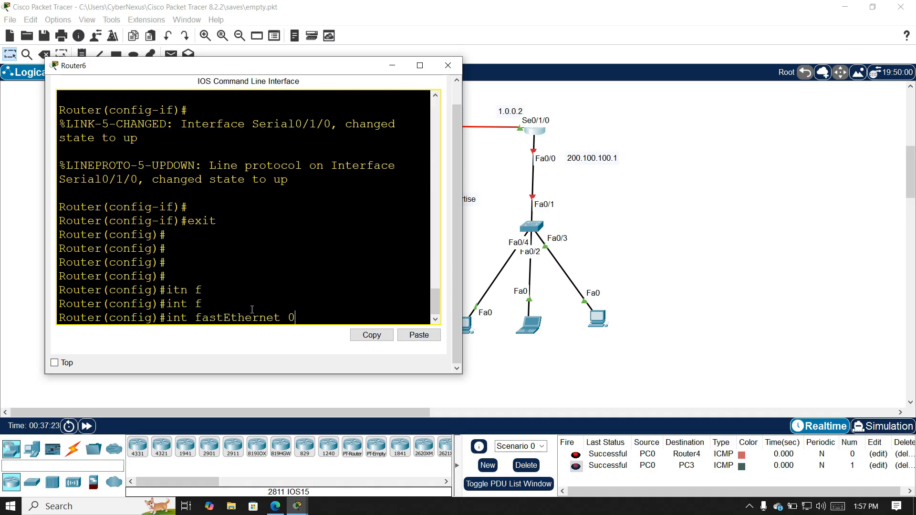
pyautogui.press('Return')
pyautogui.write('ip ad\t200.100.100.1 255.255.255.0')
pyautogui.press('Return')
# Enable the right router's FastEthernet 0/0 with no shutdown, return to global configuration mode and close the router window
pyautogui.write('no sh')
pyautogui.press('Return')
pyautogui.press('Return')
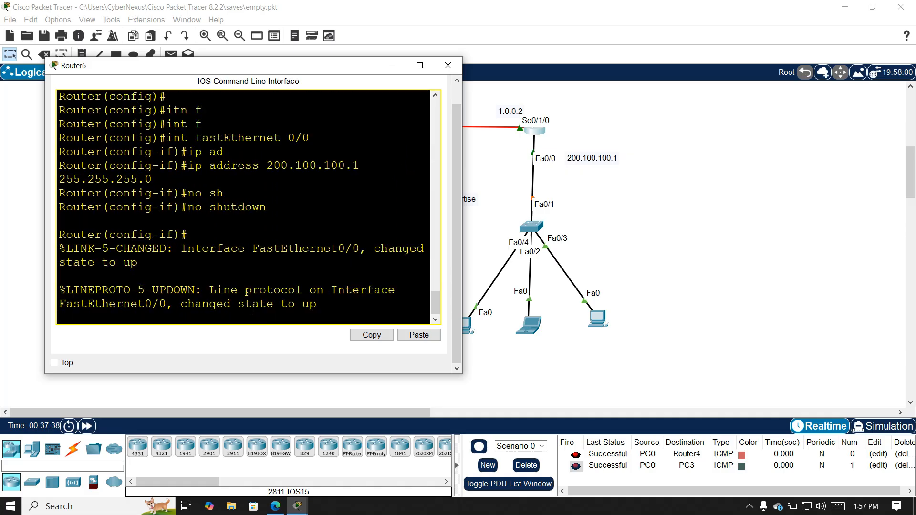
pyautogui.write('exit')
pyautogui.press('Return')
pyautogui.press('Return')
pyautogui.press('Return')
pyautogui.click(448, 66)
# Label the first PC on the right LAN 200.100.100.2 and give it that static address with default gateway 200.100.100.1
pyautogui.write('200.100.100.2')
pyautogui.click(464, 325)
pyautogui.click(421, 104)
pyautogui.click(361, 143)
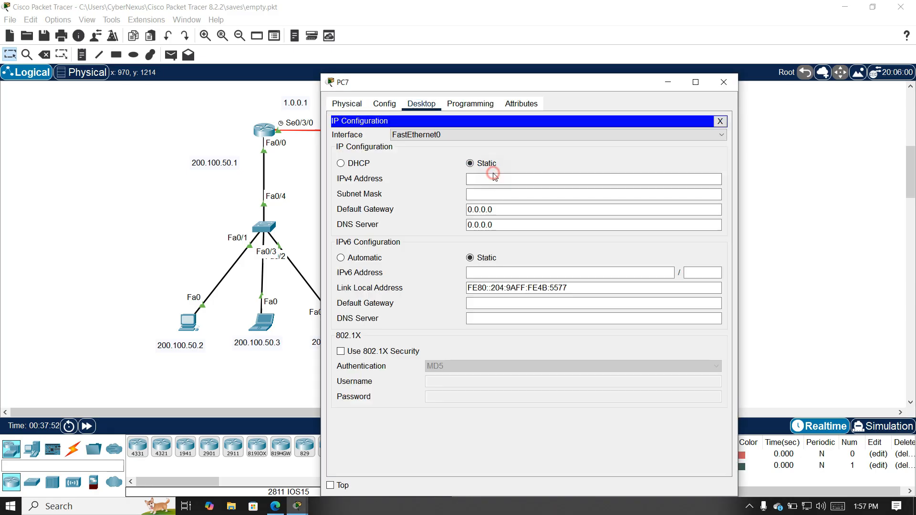
pyautogui.click(506, 180)
pyautogui.write('200.100.100.2')
pyautogui.press('Tab')
pyautogui.press('Tab')
pyautogui.write('200.100.100.1')
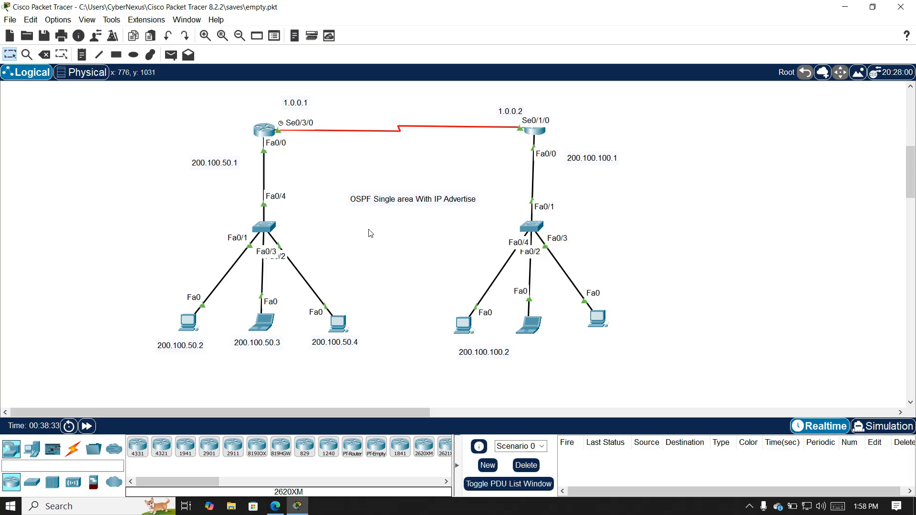
# Test connectivity with simple PDUs from the 200.100.50.2 PC to the left router and to the right router
pyautogui.click(170, 55)
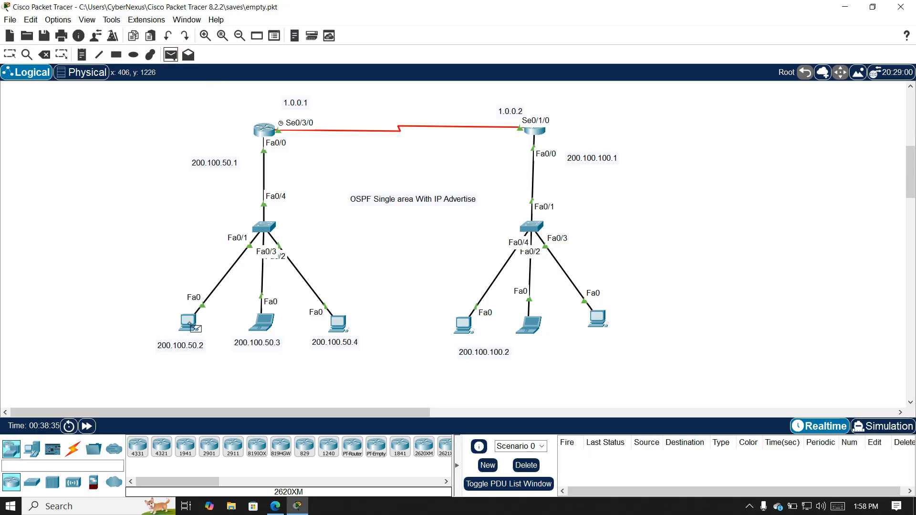
pyautogui.click(188, 323)
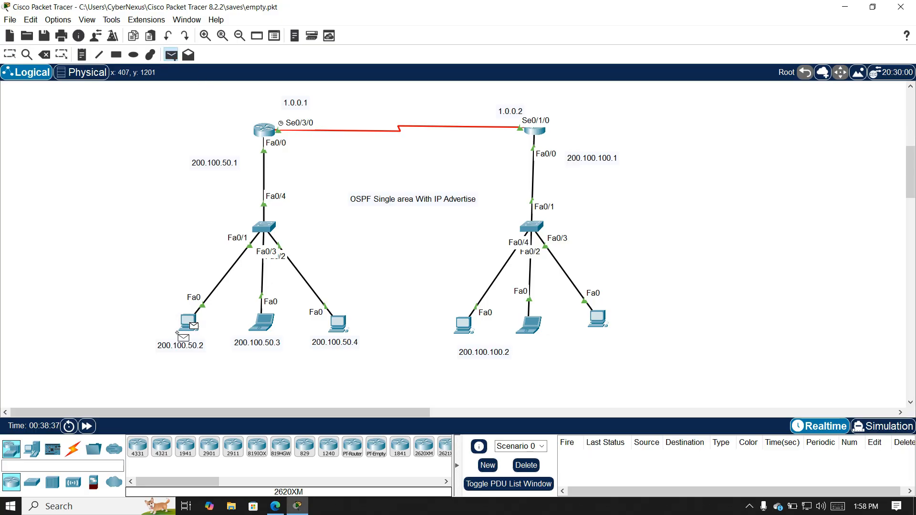
pyautogui.moveTo(177, 332)
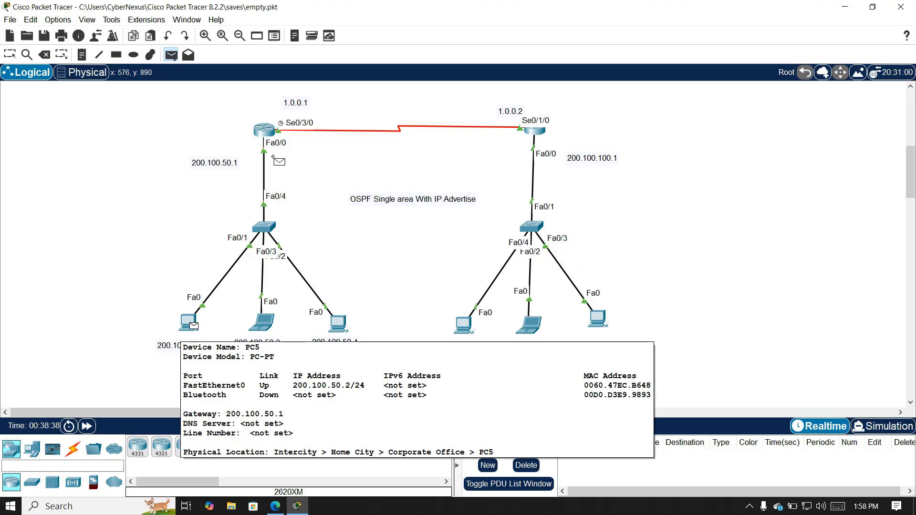
pyautogui.click(264, 130)
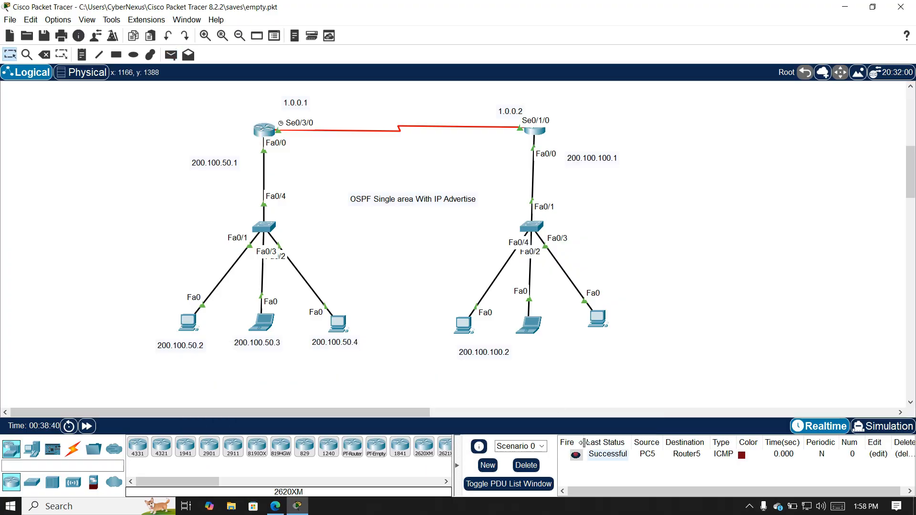
pyautogui.click(172, 54)
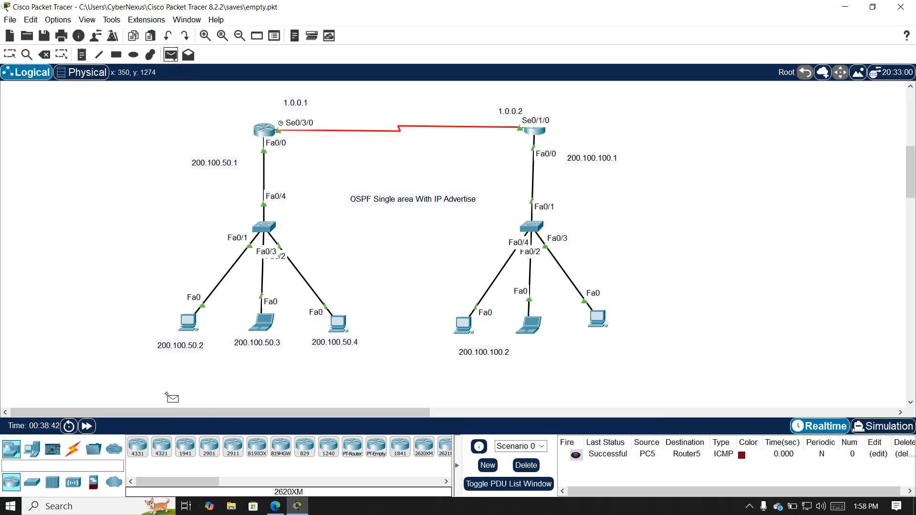
pyautogui.click(189, 322)
pyautogui.click(537, 131)
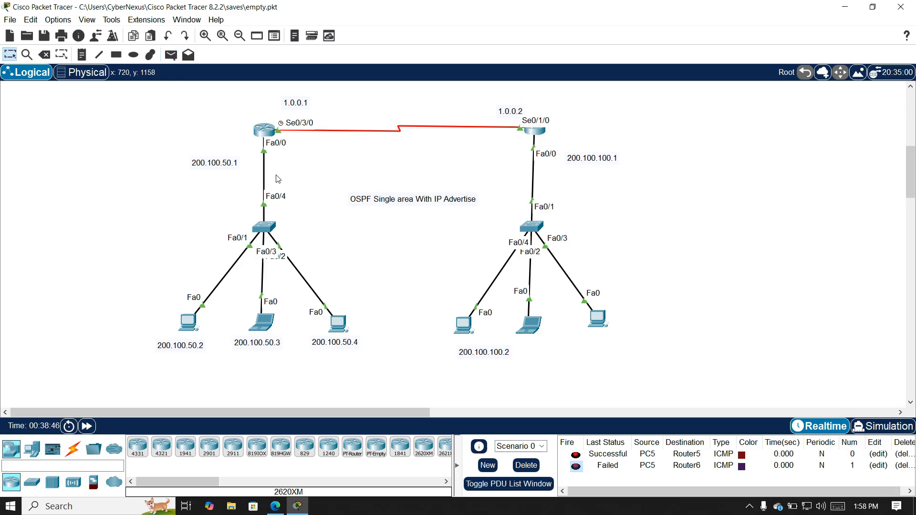
# Test connectivity with simple PDUs from the left router to the right router and to the 200.100.100.2 PC
pyautogui.click(171, 55)
pyautogui.click(269, 135)
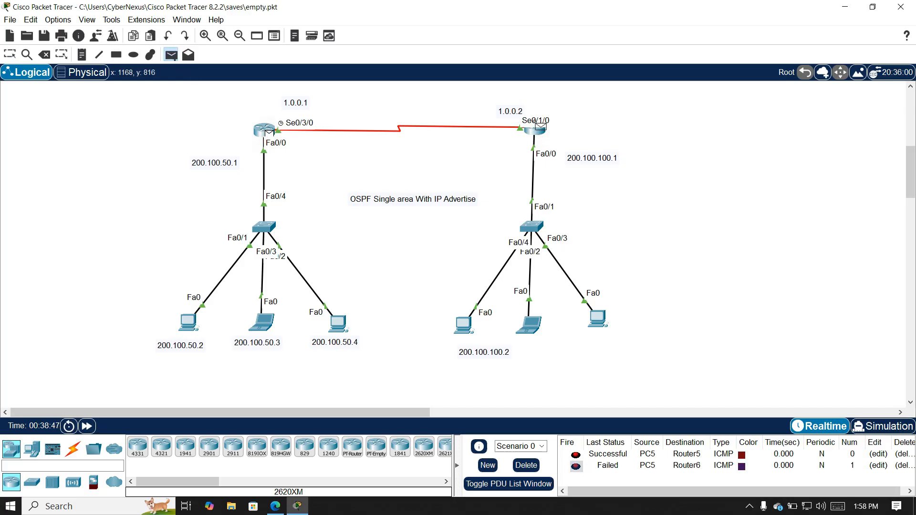
pyautogui.click(534, 131)
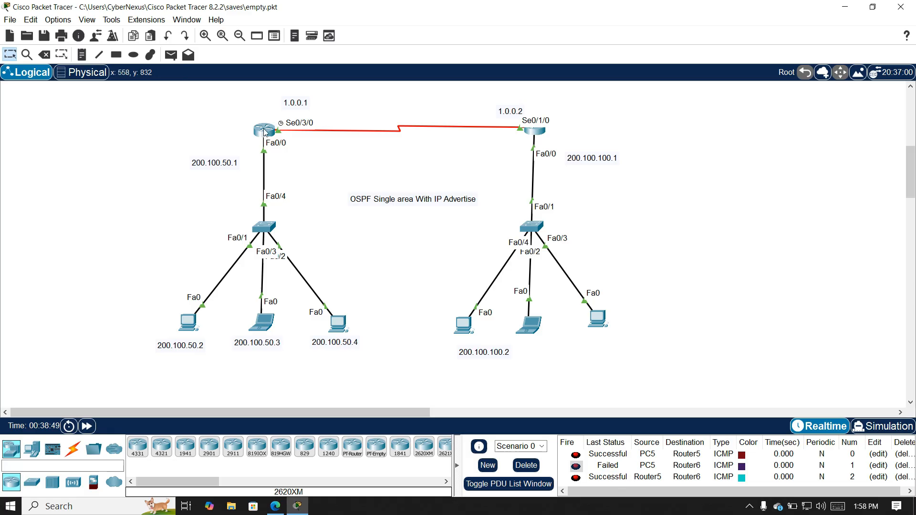
pyautogui.click(170, 54)
pyautogui.click(267, 130)
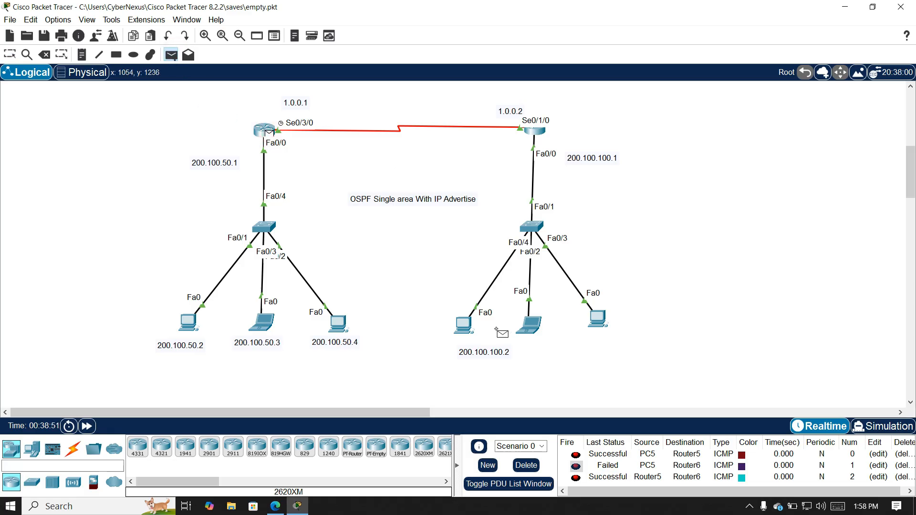
pyautogui.click(464, 325)
pyautogui.scroll(-1, 672, 475)
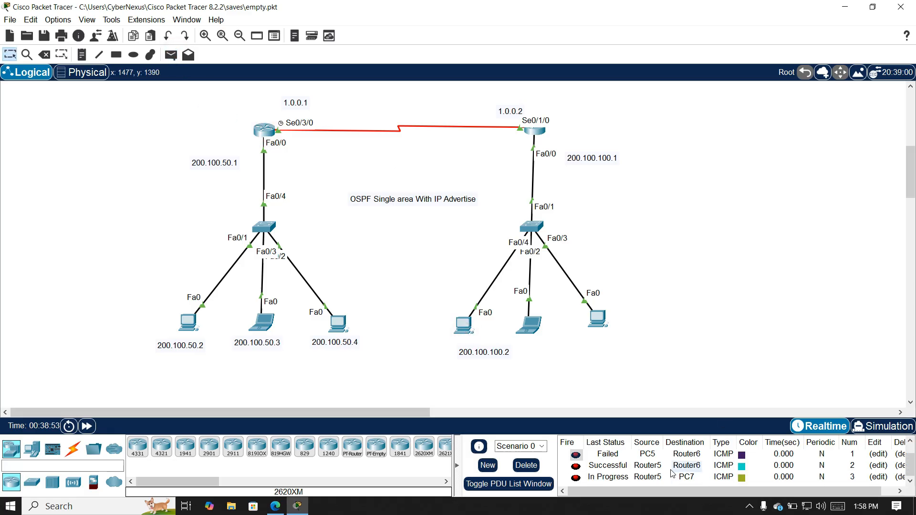
pyautogui.click(590, 480)
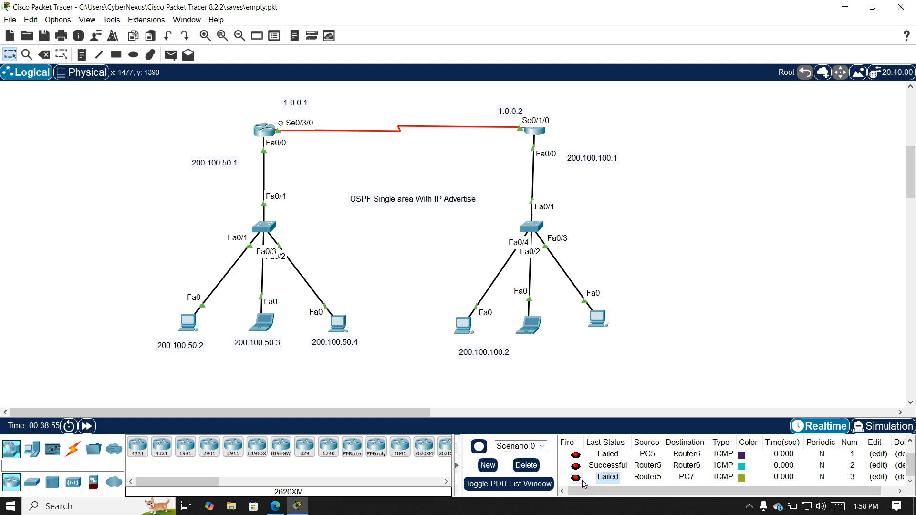
# Delete all the test PDUs of Scenario 0
pyautogui.scroll(-3, 564, 364)
pyautogui.click(526, 466)
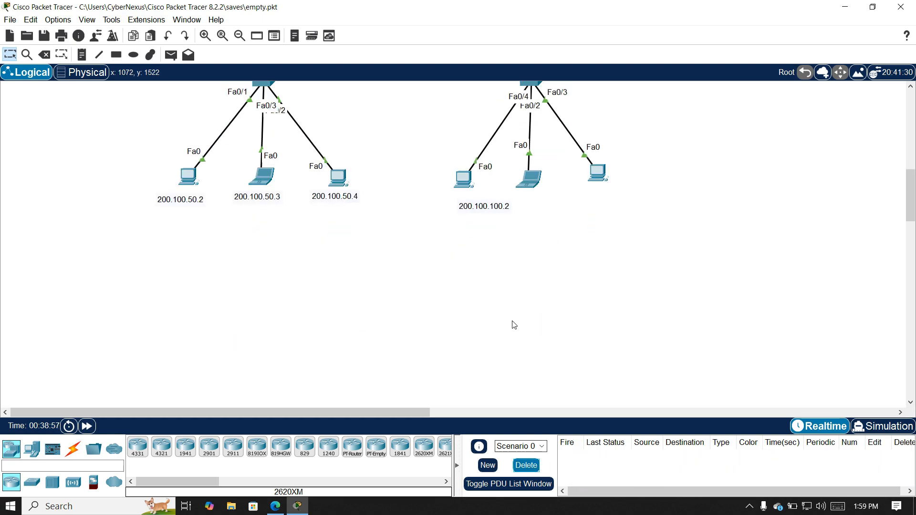
pyautogui.scroll(3, 514, 325)
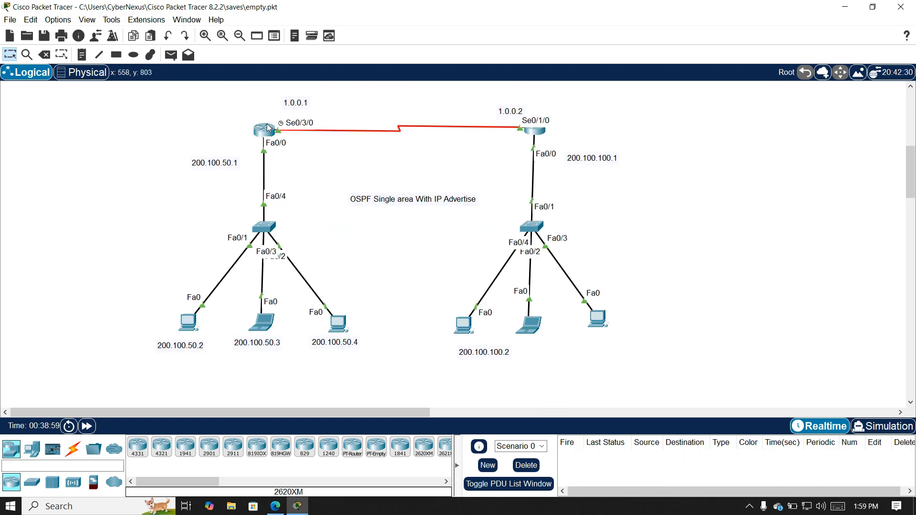
# Start OSPF process 10 on the left router from global configuration mode
pyautogui.click(267, 127)
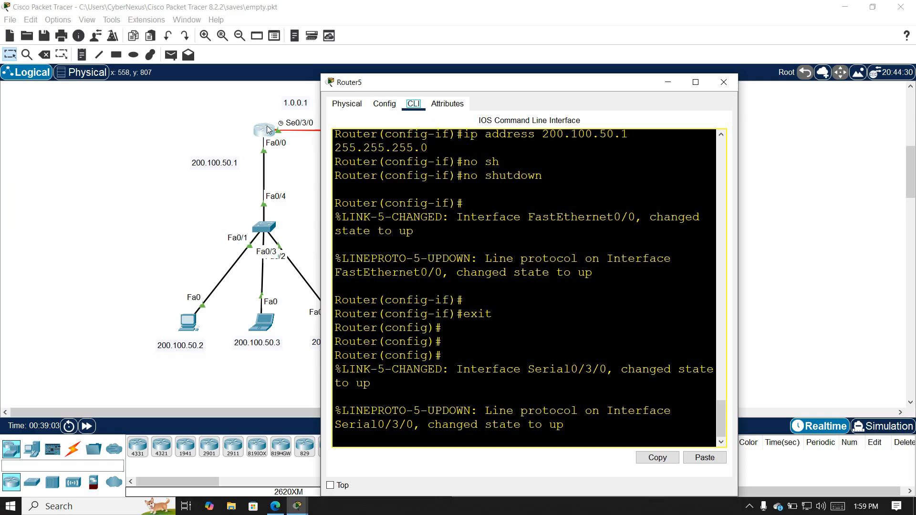
pyautogui.click(530, 331)
pyautogui.press('Return')
pyautogui.press('Return')
pyautogui.press('Return')
pyautogui.write('router')
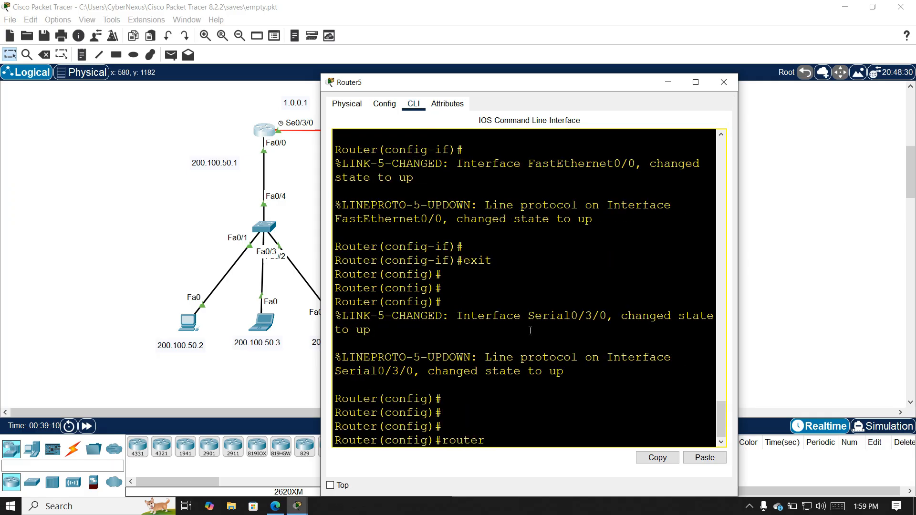
pyautogui.write(' ospf 10')
pyautogui.press('Return')
pyautogui.press('Return')
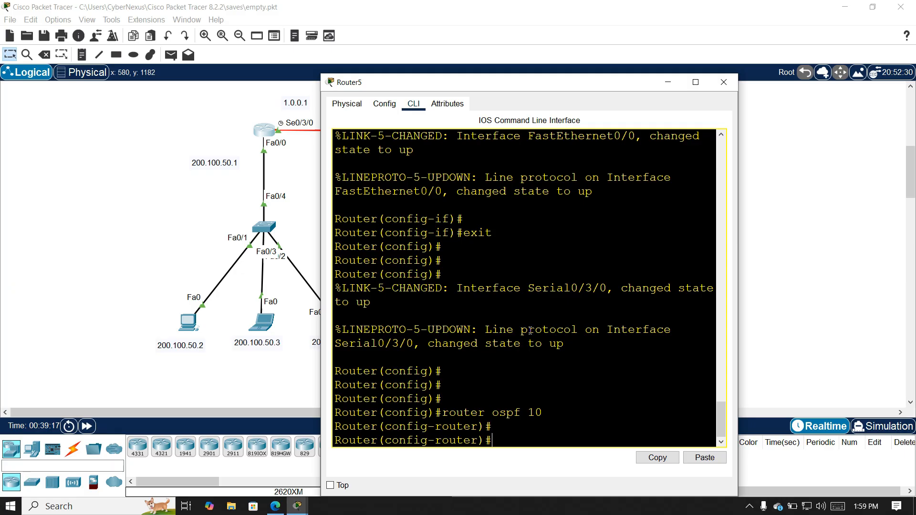
# Advertise the left router's serial address in OSPF with network 1.0.0.1 0.0.0.0 area 20
pyautogui.write('netw')
pyautogui.press('Tab')
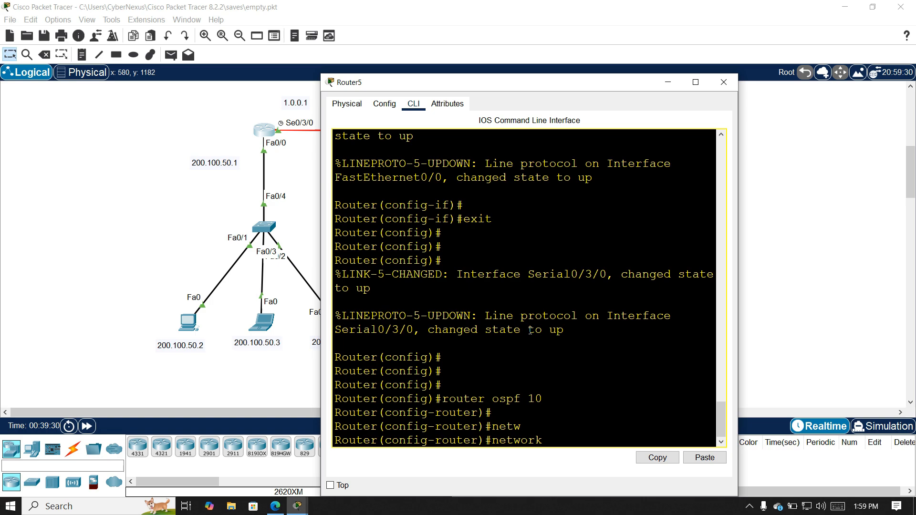
pyautogui.write('1.0.0.')
pyautogui.write('1 ')
pyautogui.write('0.0.0.0 area')
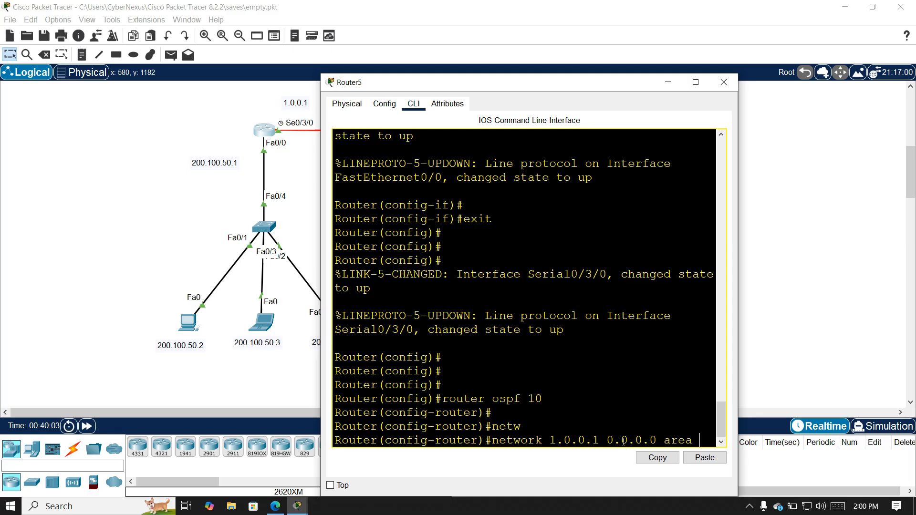
pyautogui.write(' 20')
pyautogui.press('Return')
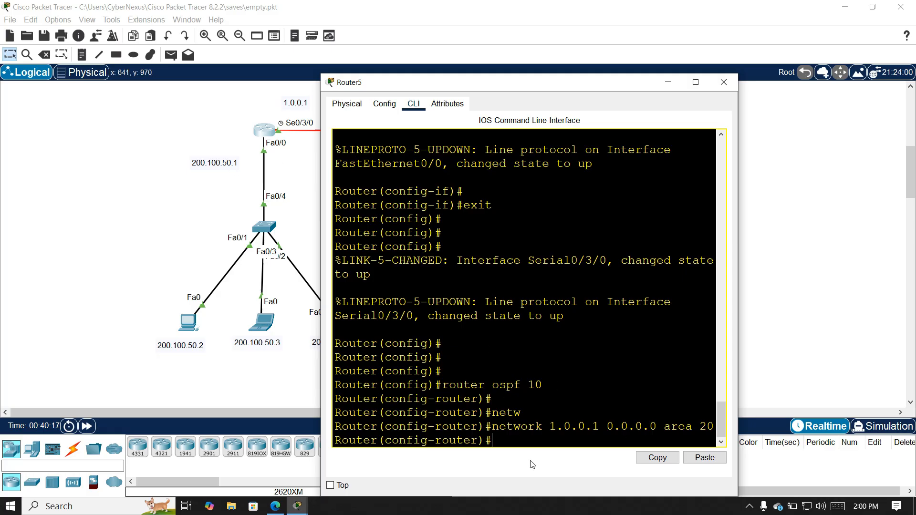
# Advertise the left router's LAN address in OSPF with network 200.100.50.1 0.0.0.0 area 20
pyautogui.click(696, 83)
pyautogui.write('ne')
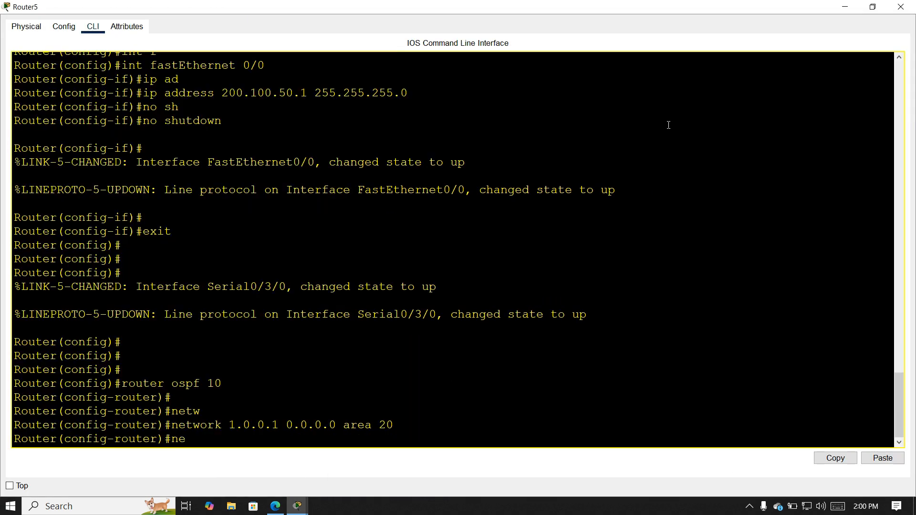
pyautogui.write('tw')
pyautogui.press('Tab')
pyautogui.write('200.10')
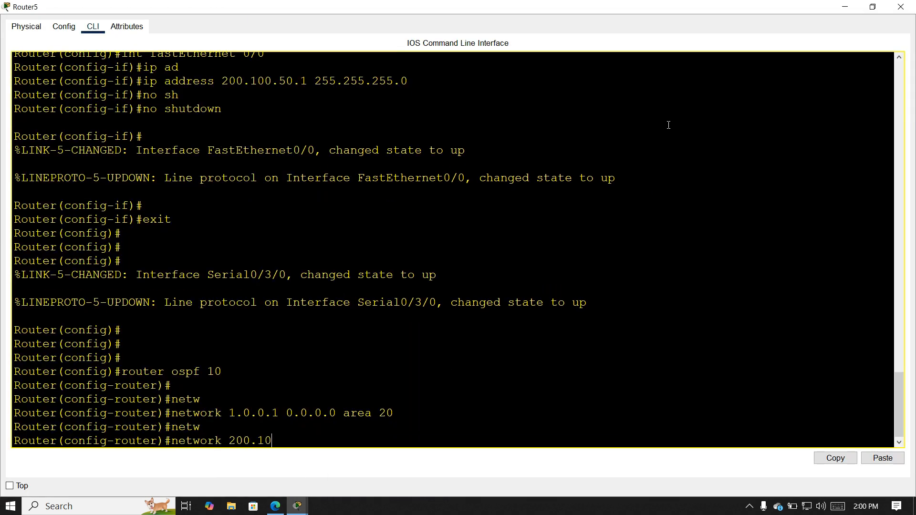
pyautogui.write('0.50.1 0.0.0.0 area 20')
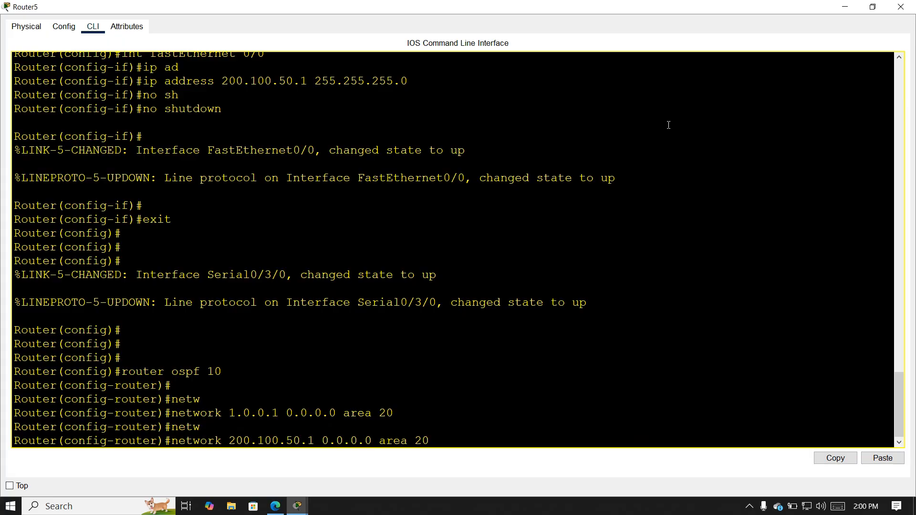
pyautogui.press('Return')
# Exit OSPF configuration on the left router to global configuration mode and close its window
pyautogui.press('Return')
pyautogui.press('Return')
pyautogui.write('exit')
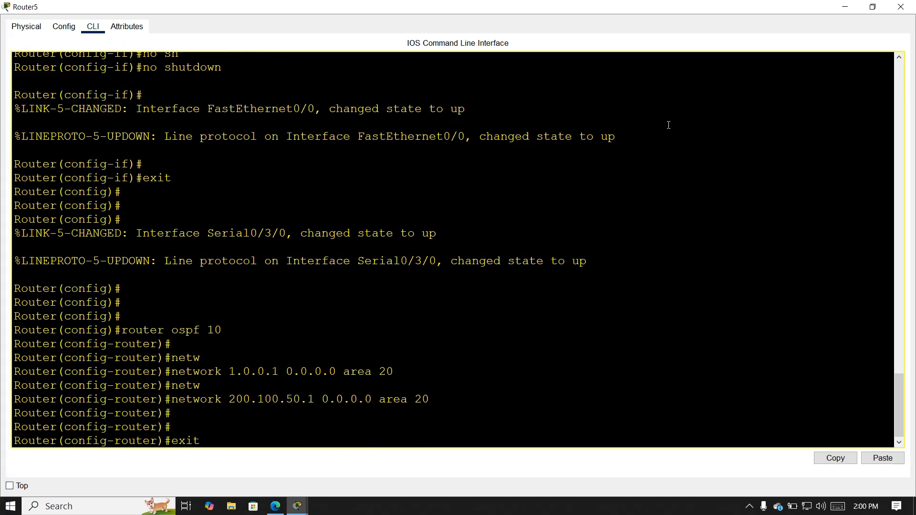
pyautogui.press('Return')
pyautogui.press('Return')
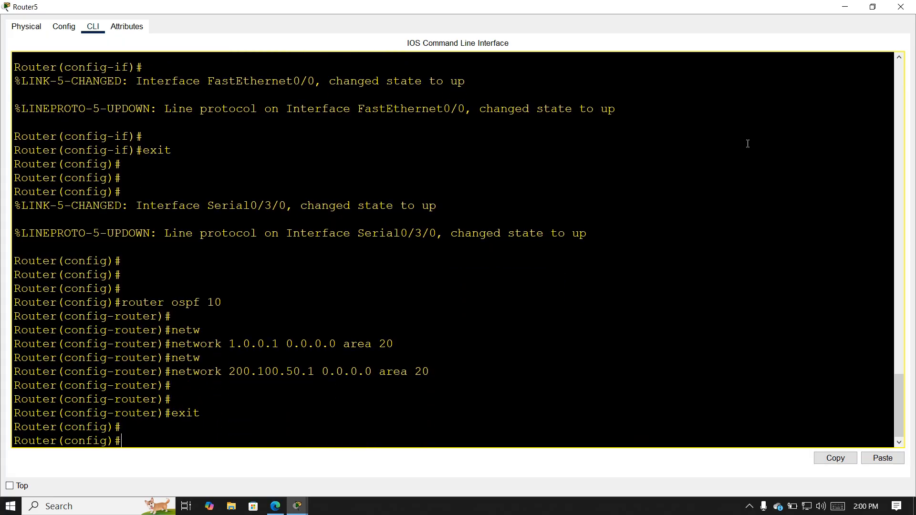
pyautogui.click(900, 7)
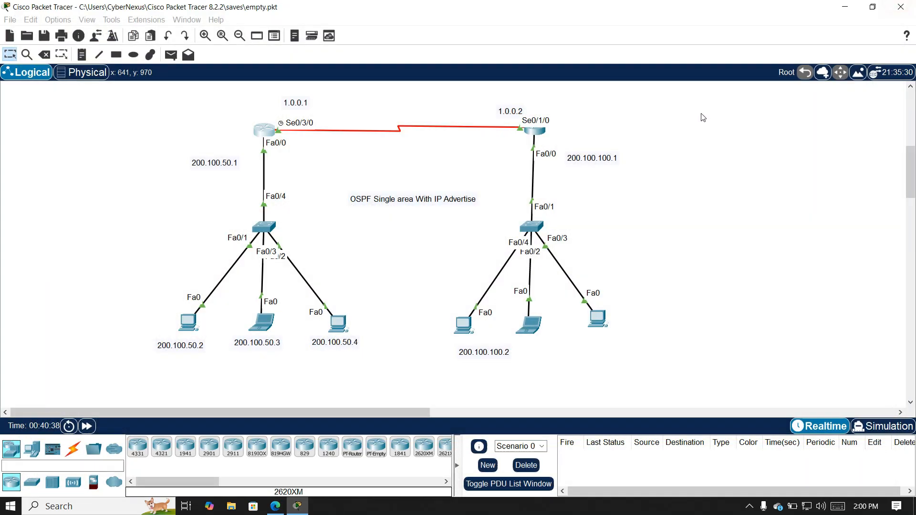
# Start OSPF process 13 on the right router from global configuration mode
pyautogui.click(534, 134)
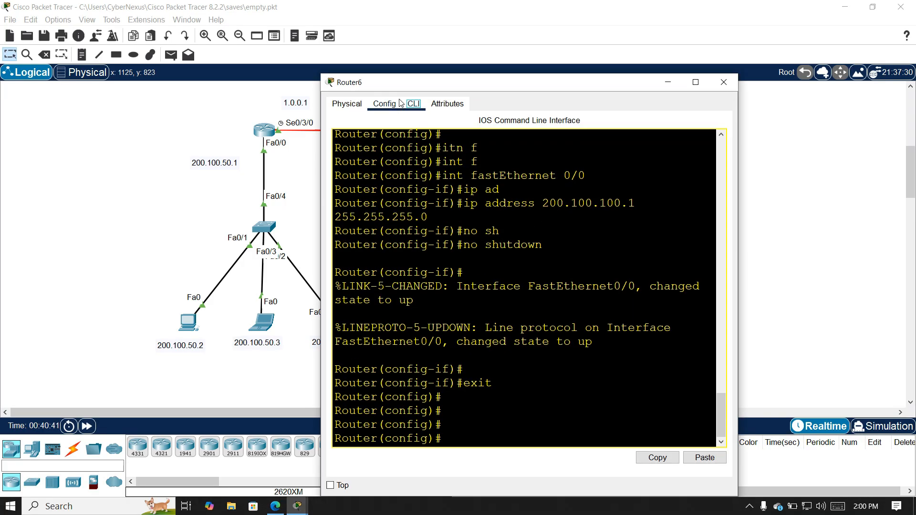
pyautogui.press('Return')
pyautogui.press('Return')
pyautogui.press('Return')
pyautogui.write('r')
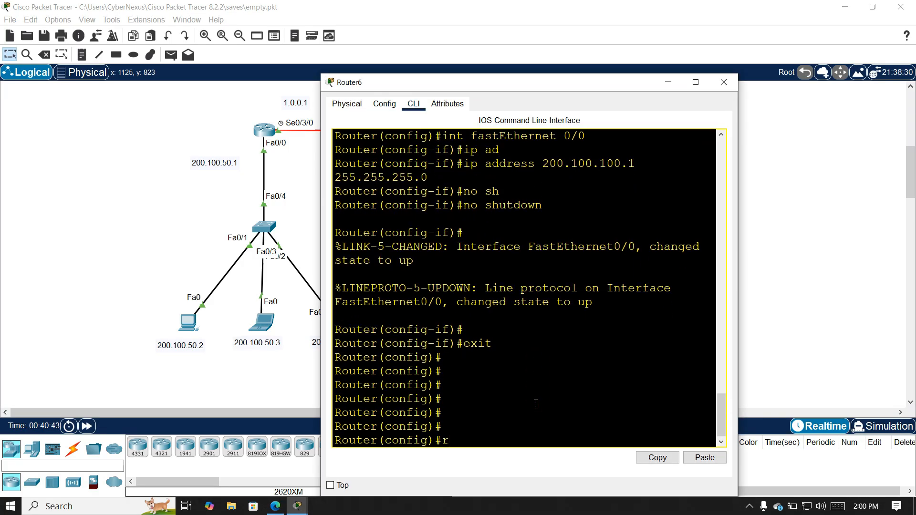
pyautogui.write('outer os')
pyautogui.press('Tab')
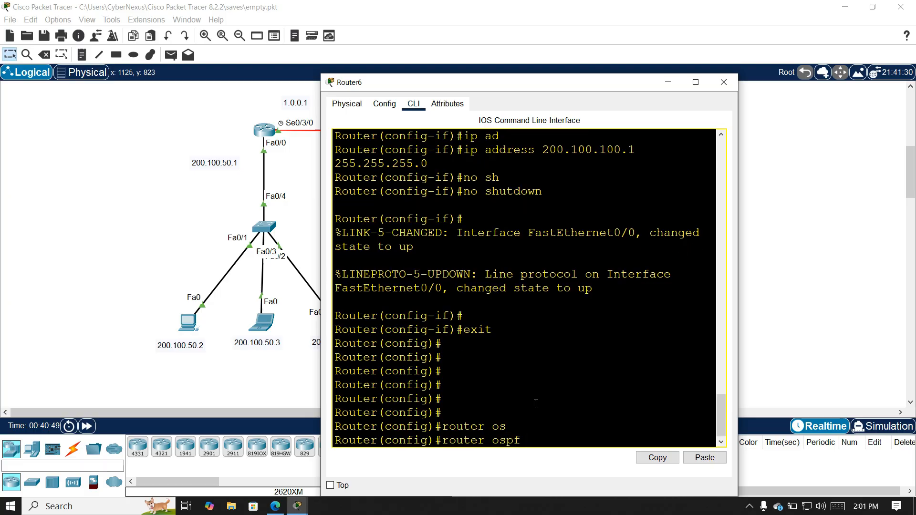
pyautogui.write('13')
pyautogui.press('Return')
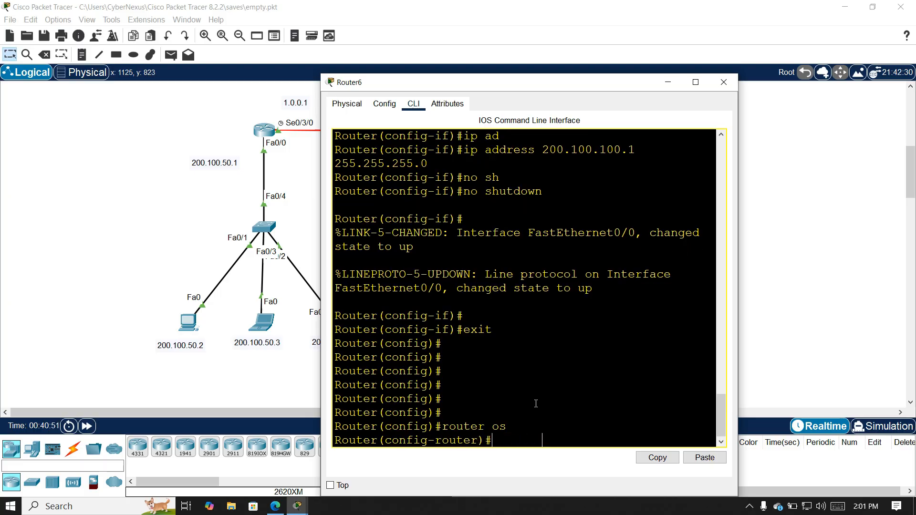
# Advertise the right router's serial address in OSPF with network 1.0.0.2 0.0.0.0 area 20
pyautogui.write('net')
pyautogui.press('Tab')
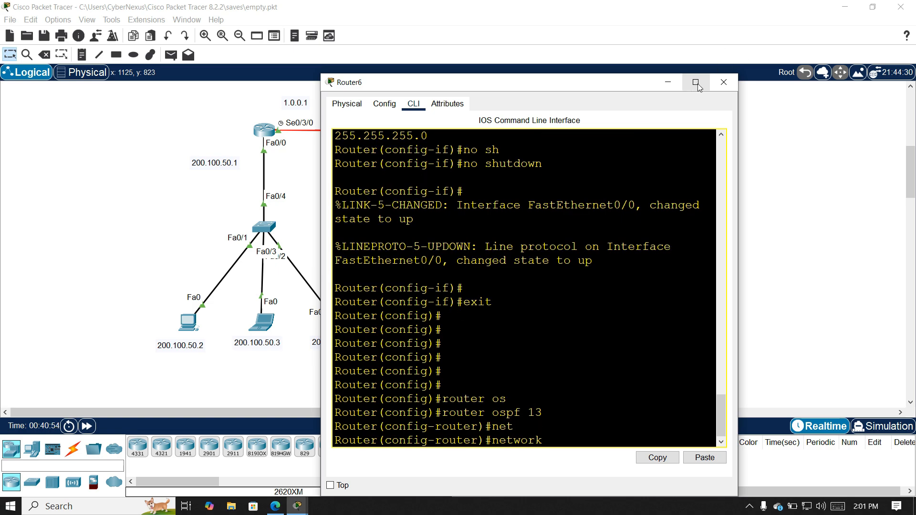
pyautogui.moveTo(582, 85); pyautogui.dragTo(538, 41)
pyautogui.doubleClick(542, 37)
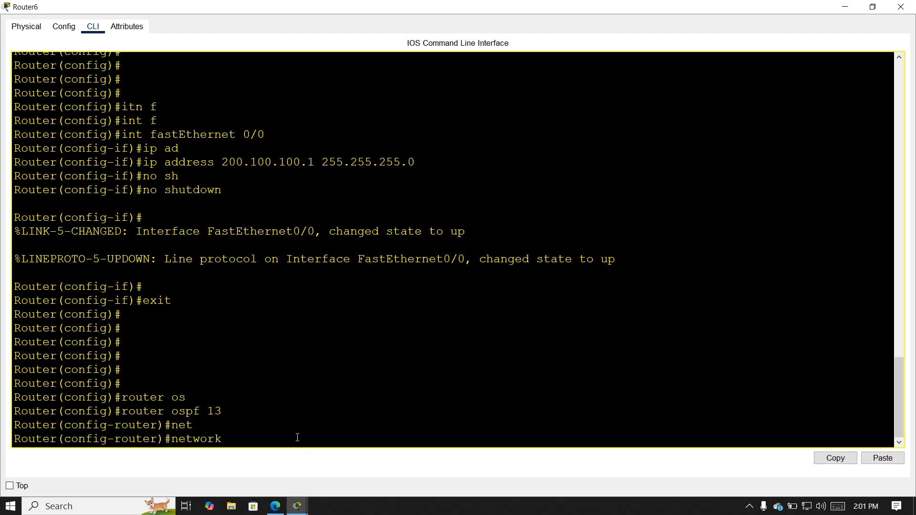
pyautogui.write('.0.0.1')
pyautogui.press('BackSpace')
pyautogui.write('2 0.0.0.0 area 20')
pyautogui.press('Return')
# Advertise the right router's LAN address in OSPF with network 200.100.100.1 0.0.0.0 area 20
pyautogui.write('net')
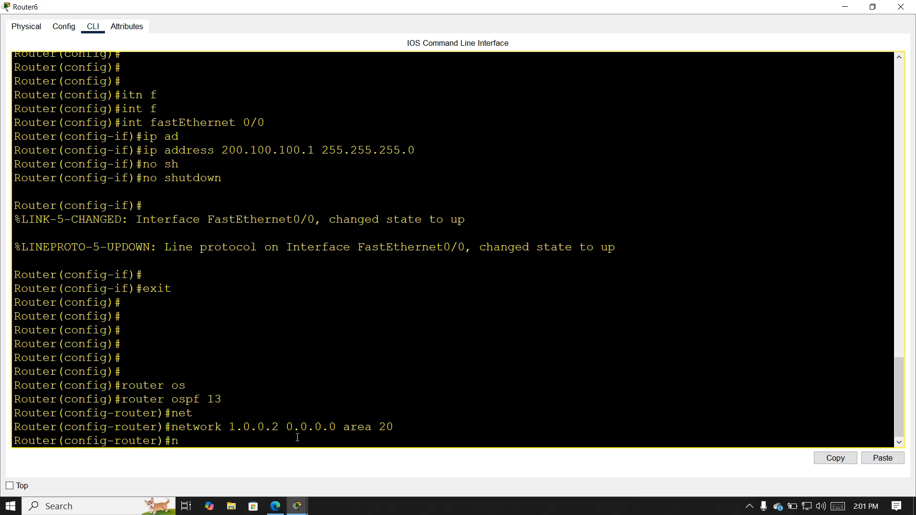
pyautogui.press('Tab')
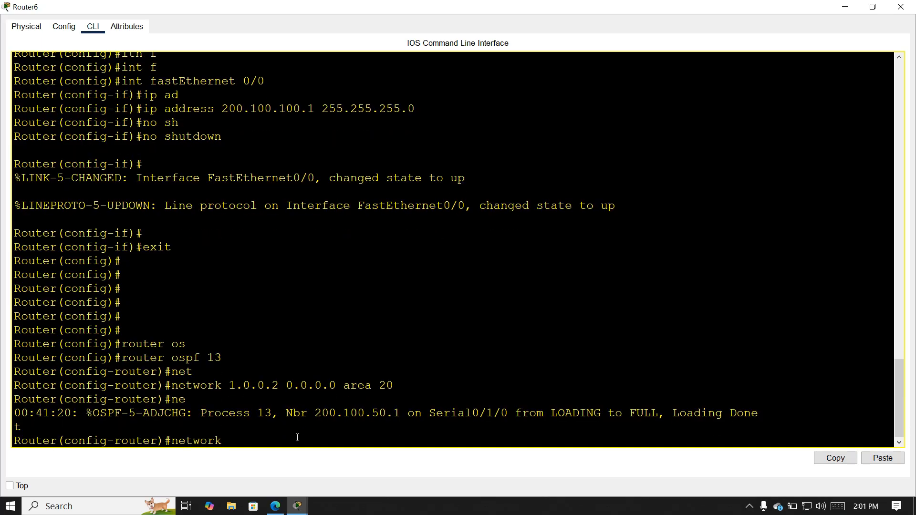
pyautogui.write('200.100.100.1 0.0.0.0 area 200')
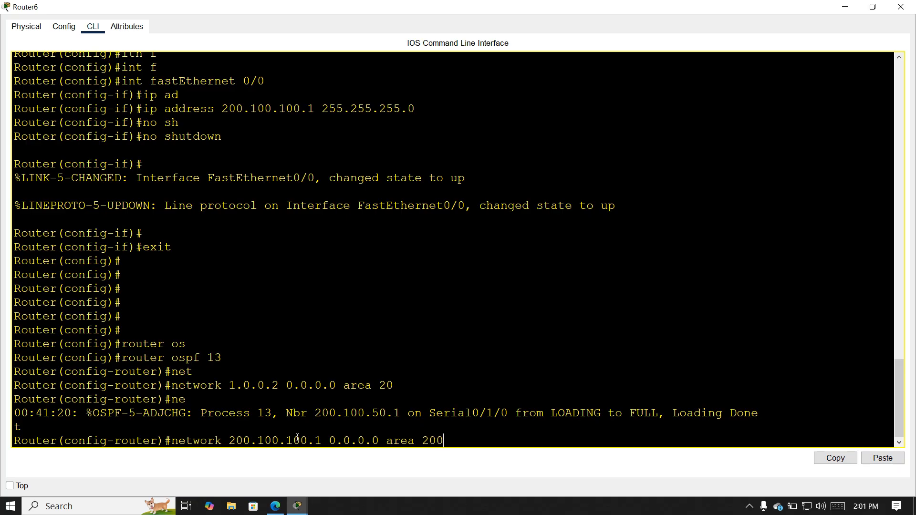
pyautogui.press('BackSpace')
pyautogui.press('Return')
pyautogui.press('Return')
pyautogui.press('Return')
pyautogui.press('Return')
# Exit OSPF configuration on the right router and end configuration mode to return to privileged EXEC mode
pyautogui.write('exit')
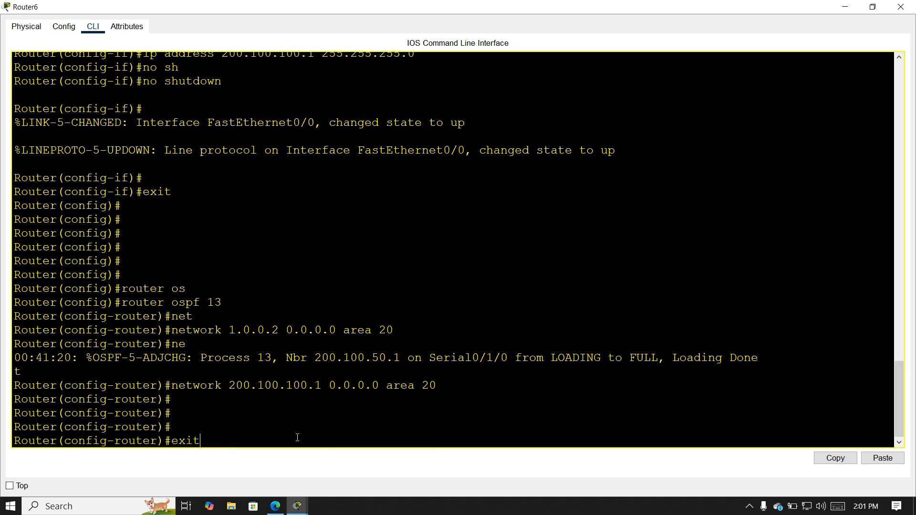
pyautogui.press('Return')
pyautogui.press('Return')
pyautogui.press('Return')
pyautogui.press('Return')
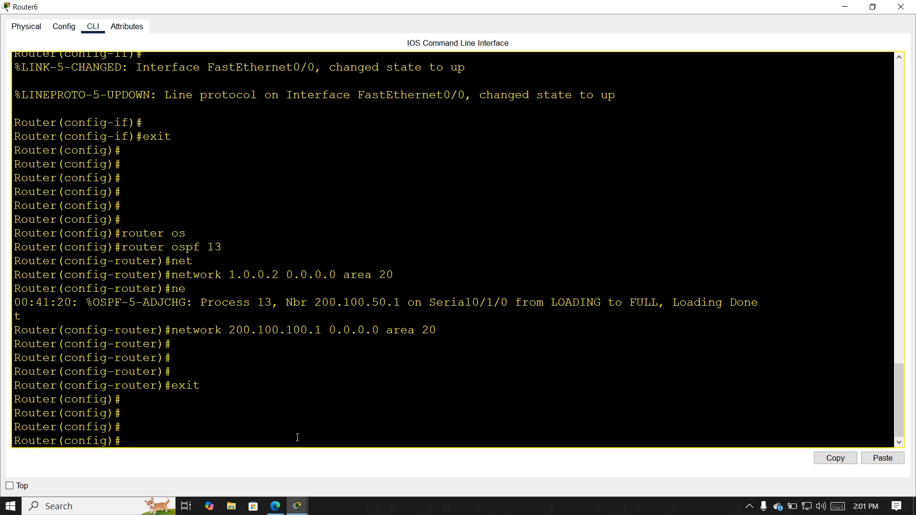
pyautogui.write('end')
pyautogui.press('Return')
pyautogui.press('Return')
pyautogui.press('Return')
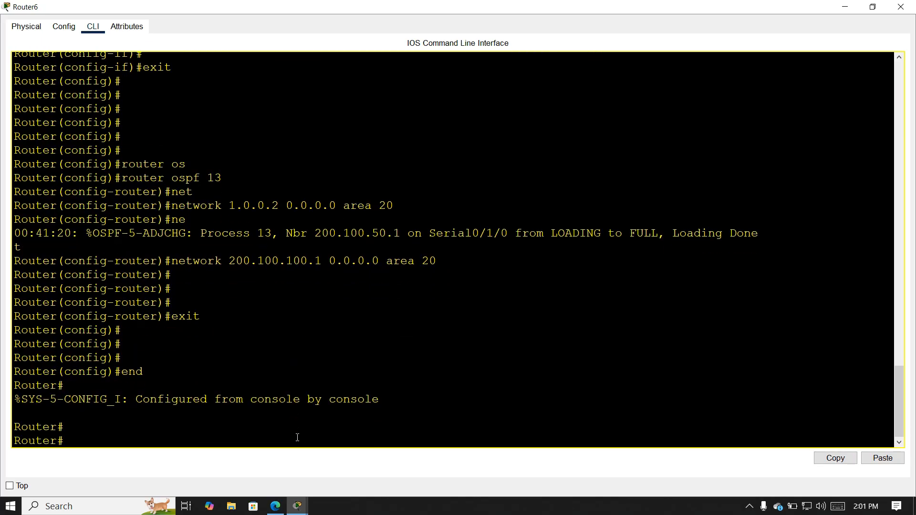
# Display the right router's routing protocol details with show ip protocols
pyautogui.write('sh')
pyautogui.press('Tab')
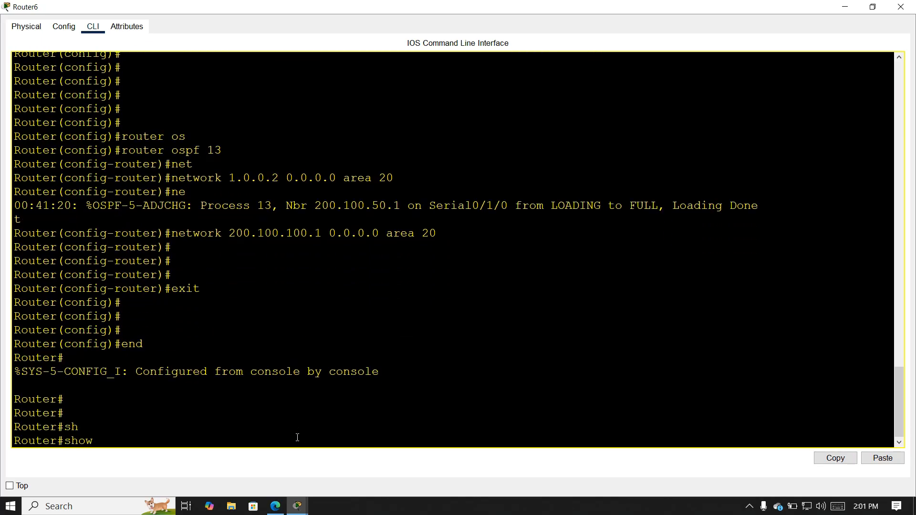
pyautogui.write('ipmpro')
pyautogui.press('Tab')
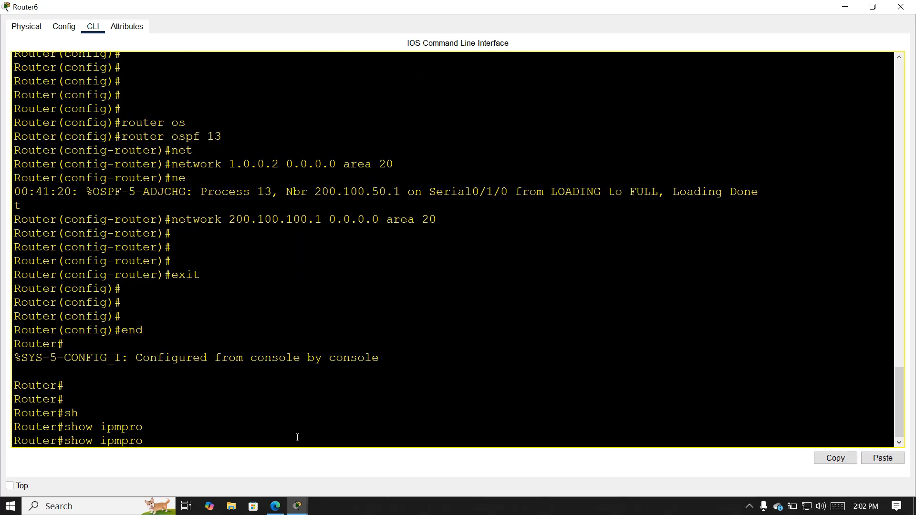
pyautogui.press('BackSpace')
pyautogui.press('BackSpace')
pyautogui.press('BackSpace')
pyautogui.press('BackSpace')
pyautogui.write('pro')
pyautogui.press('Tab')
pyautogui.press('Return')
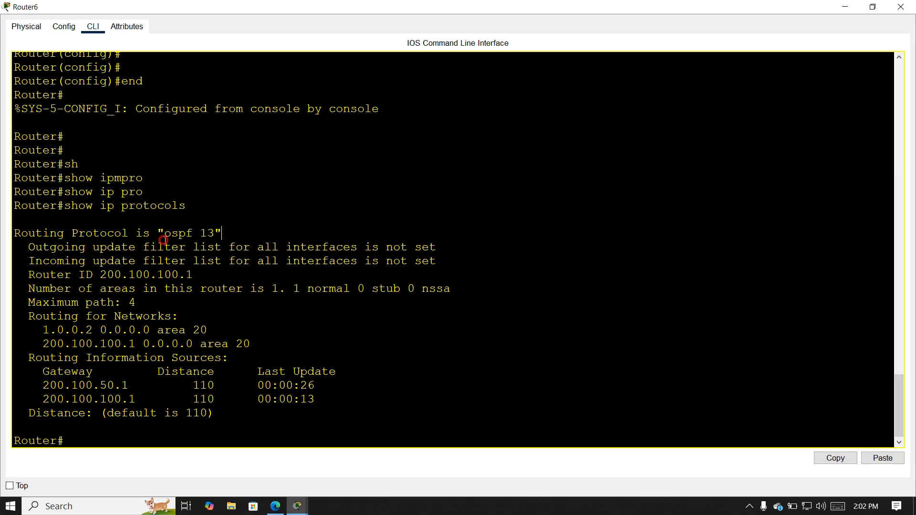
# Examine the OSPF process, advertised networks and routing information sources in the output, and close the right router's window
pyautogui.moveTo(222, 233); pyautogui.dragTo(179, 234)
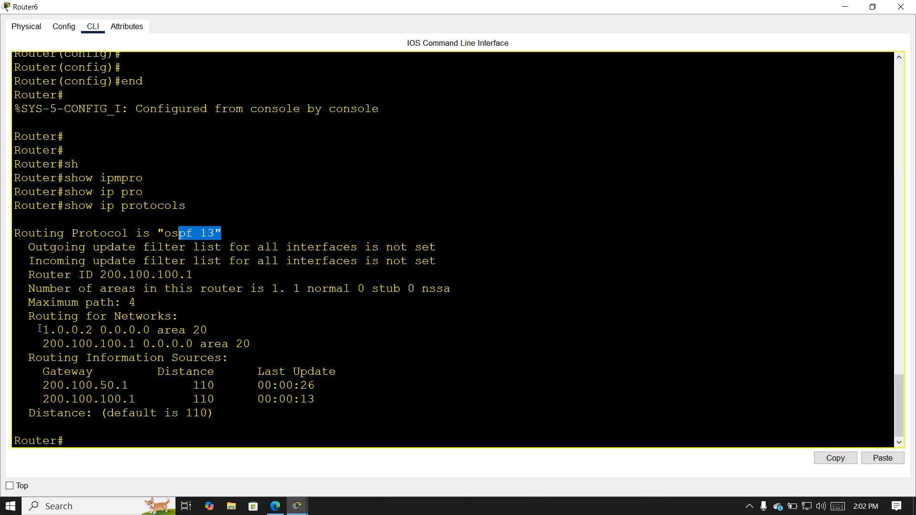
pyautogui.moveTo(38, 329); pyautogui.dragTo(221, 344)
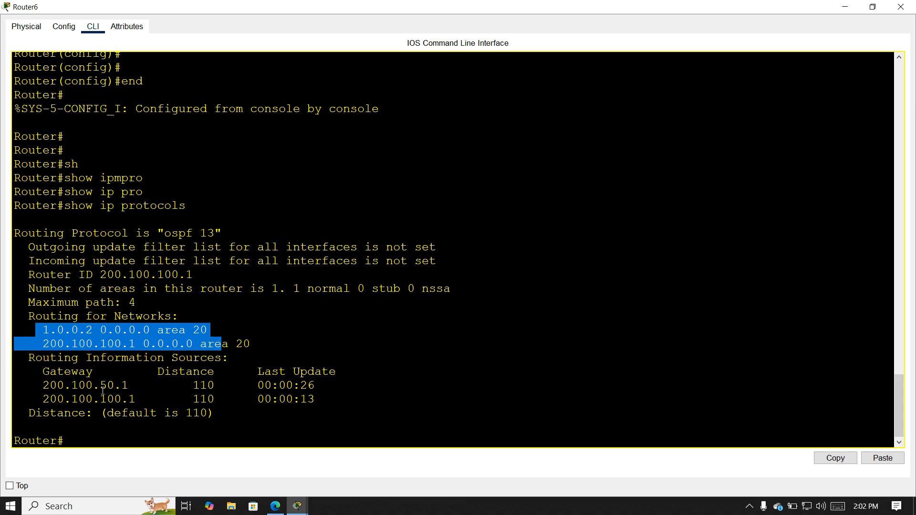
pyautogui.moveTo(35, 385); pyautogui.dragTo(327, 401)
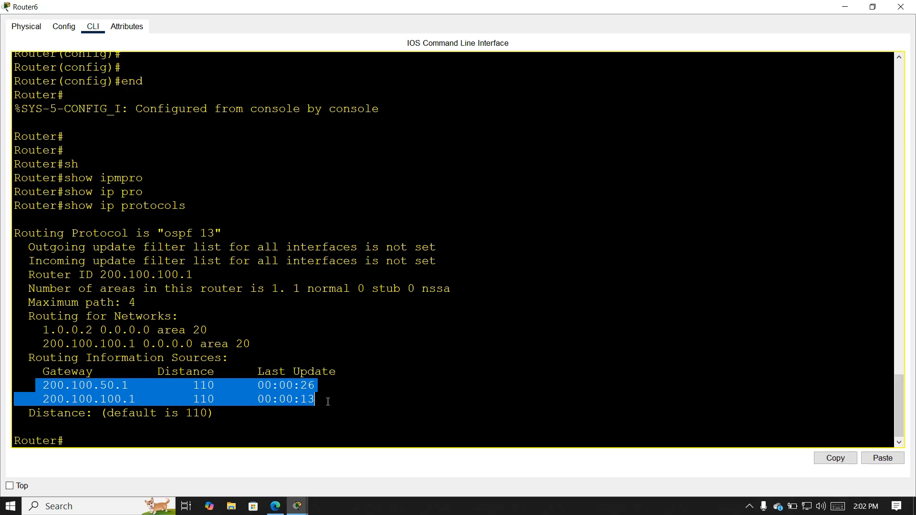
pyautogui.click(408, 411)
pyautogui.click(900, 6)
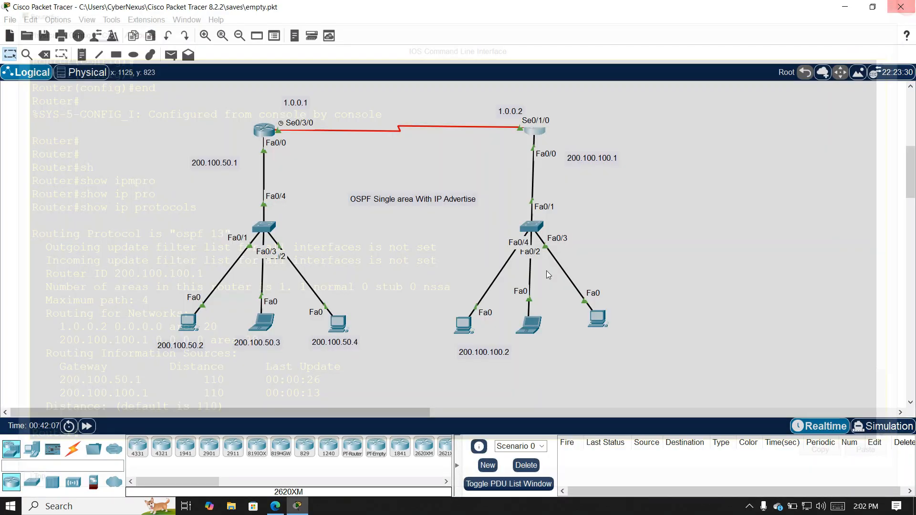
# Send a simple PDU from the PC at 200.100.50.2 to the PC at 200.100.100.2 and fire it again
pyautogui.click(171, 54)
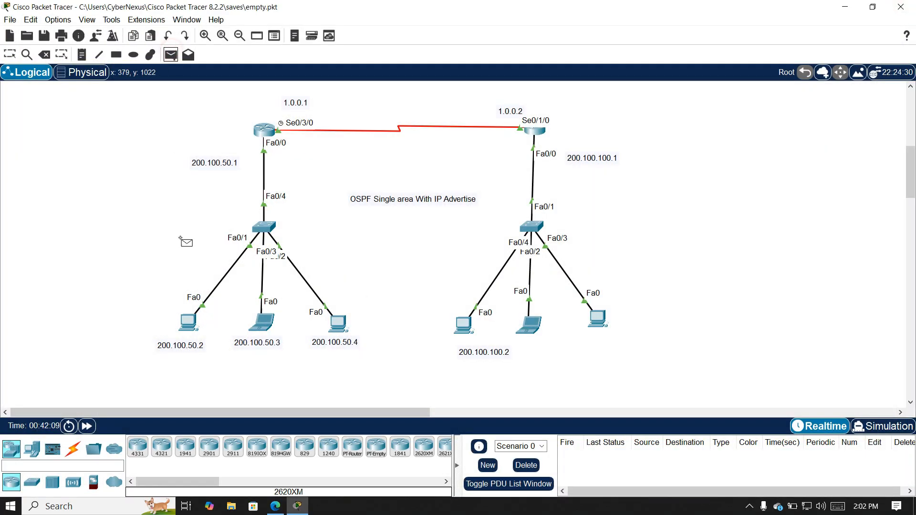
pyautogui.click(188, 326)
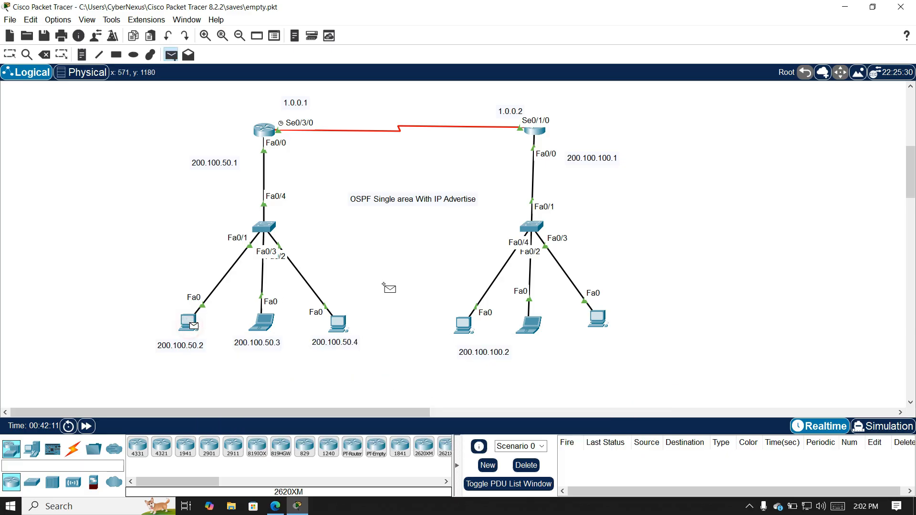
pyautogui.click(462, 326)
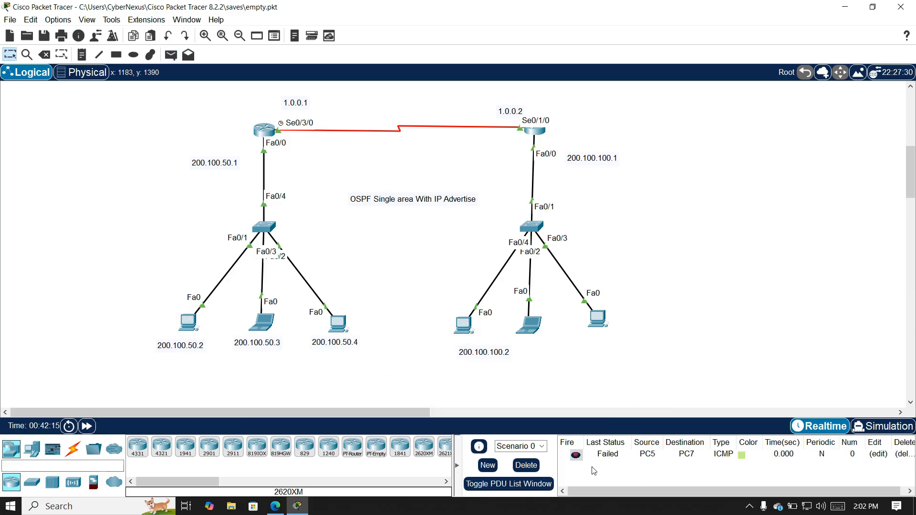
pyautogui.click(576, 454)
# Add a second simple PDU from the 200.100.50.2 PC to the 200.100.100.2 PC, and minimize the program window
pyautogui.click(171, 55)
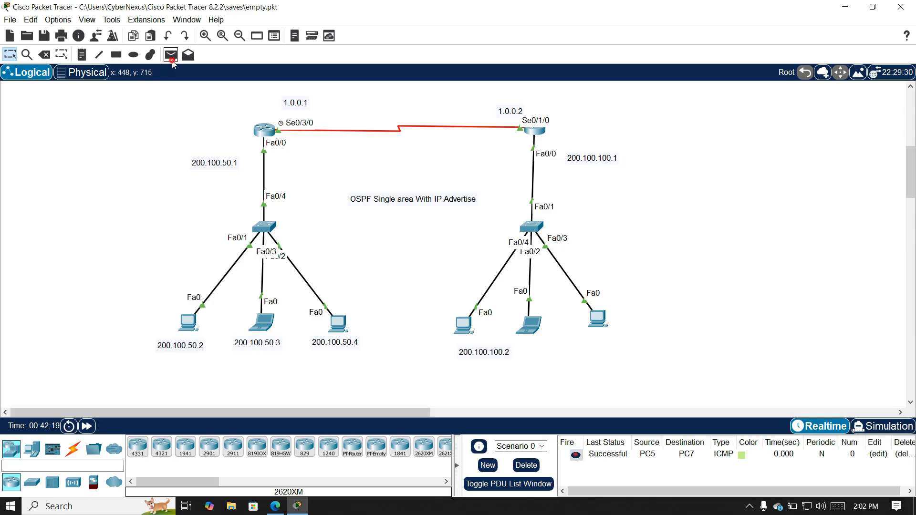
pyautogui.click(188, 323)
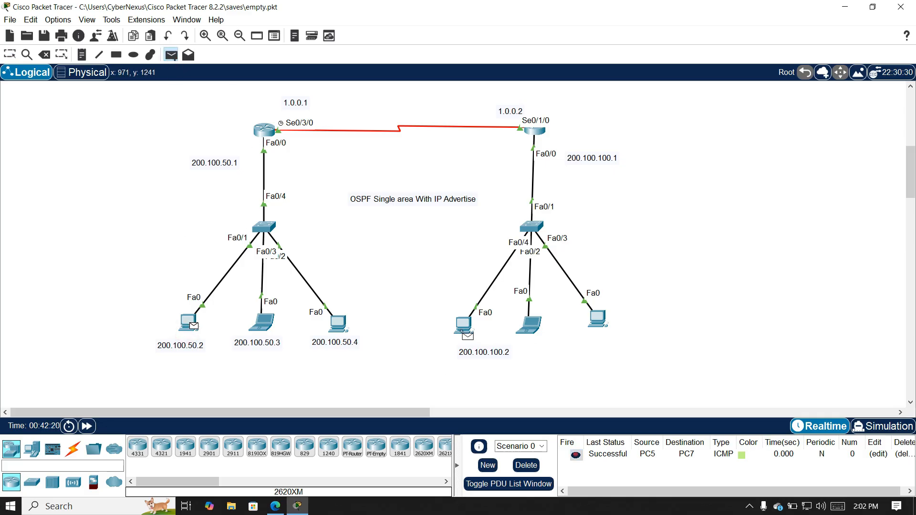
pyautogui.click(463, 326)
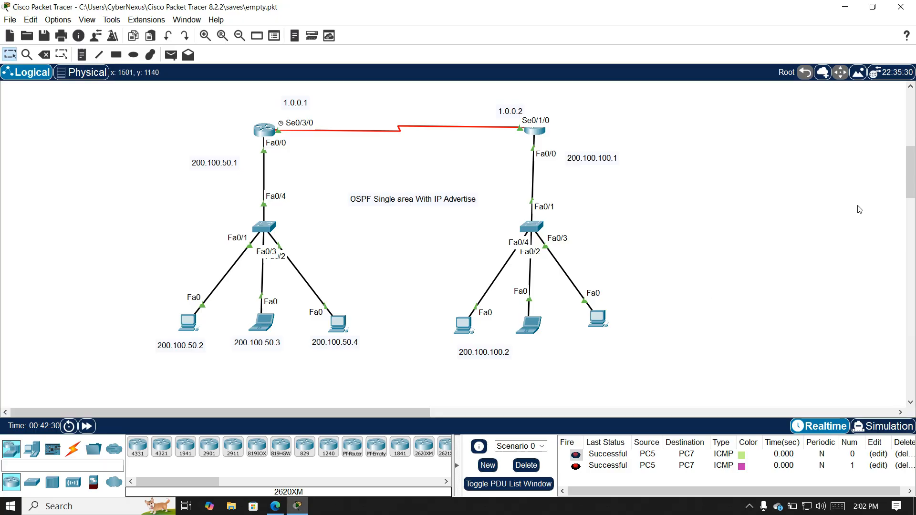
pyautogui.click(845, 6)
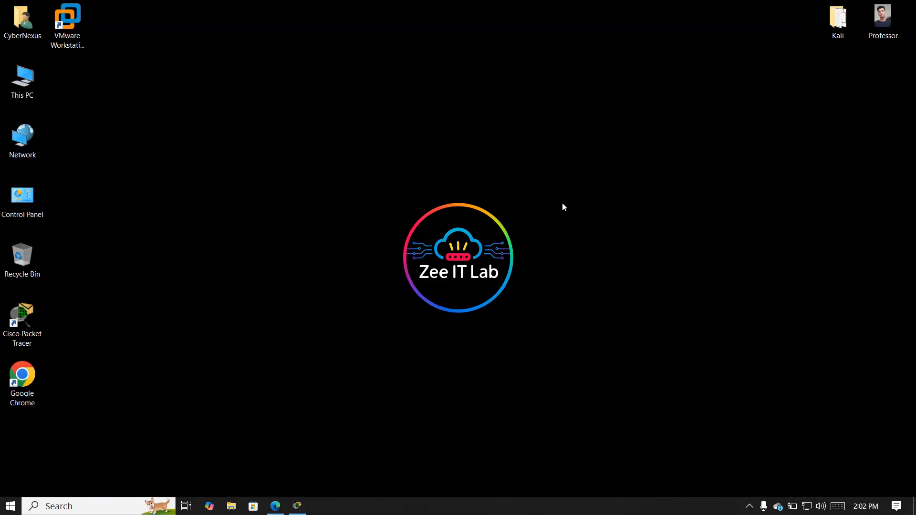